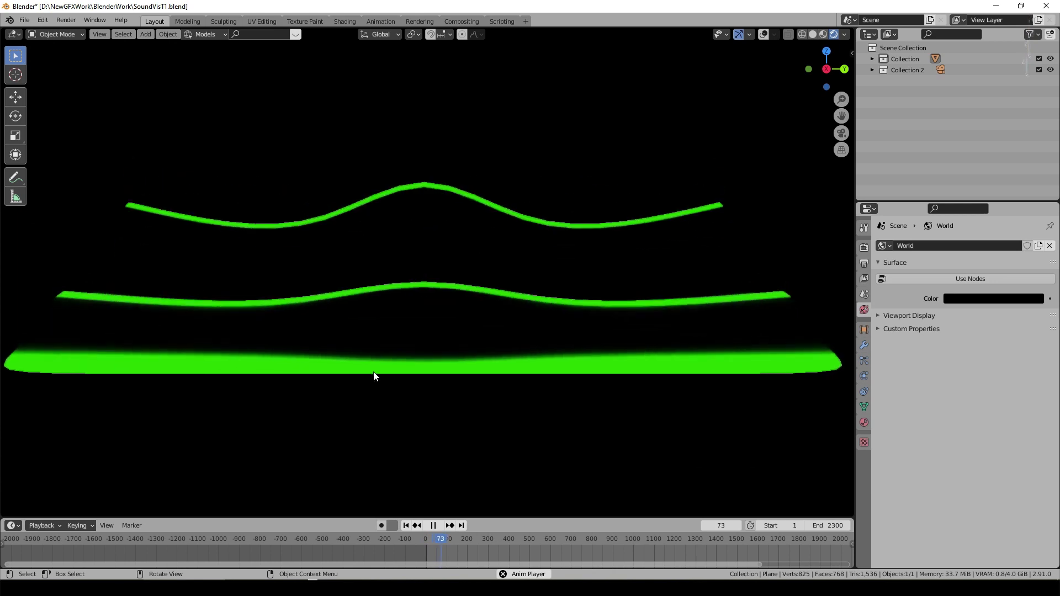
Step: Examine the playing green wave animation from angled, front and right orthographic views, and stop the playback
middle_drag(374, 372, 406, 397)
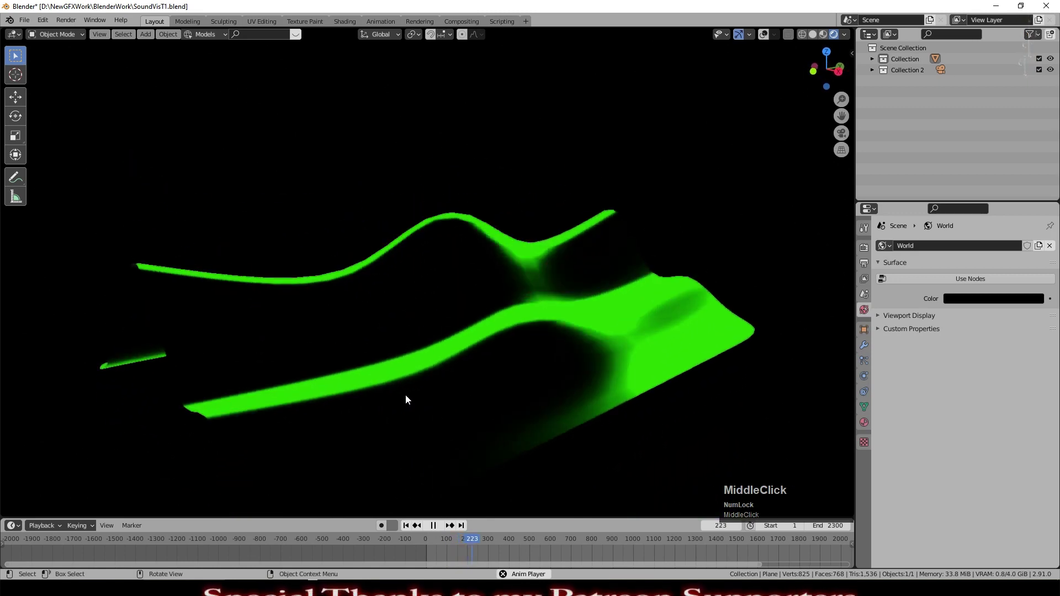
key(KP_1)
key(KP_3)
key(KP_5)
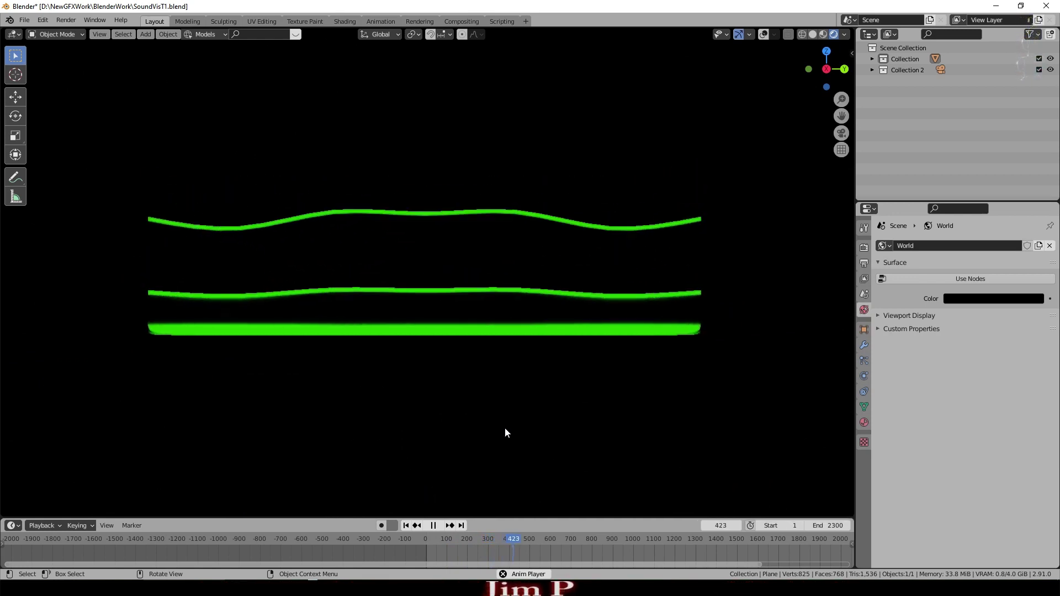
click(434, 526)
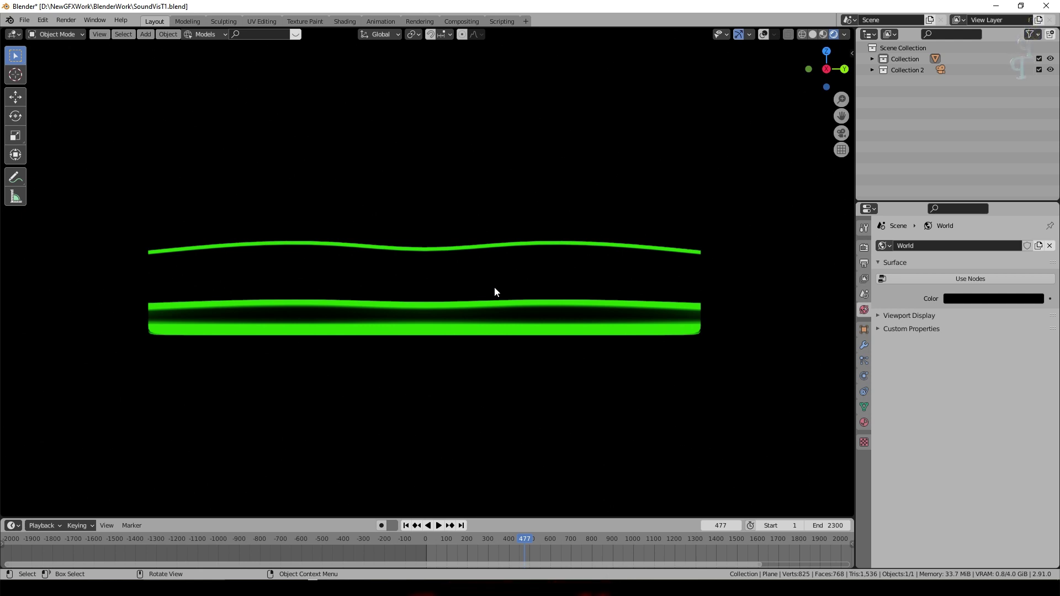
middle_drag(494, 286, 623, 275)
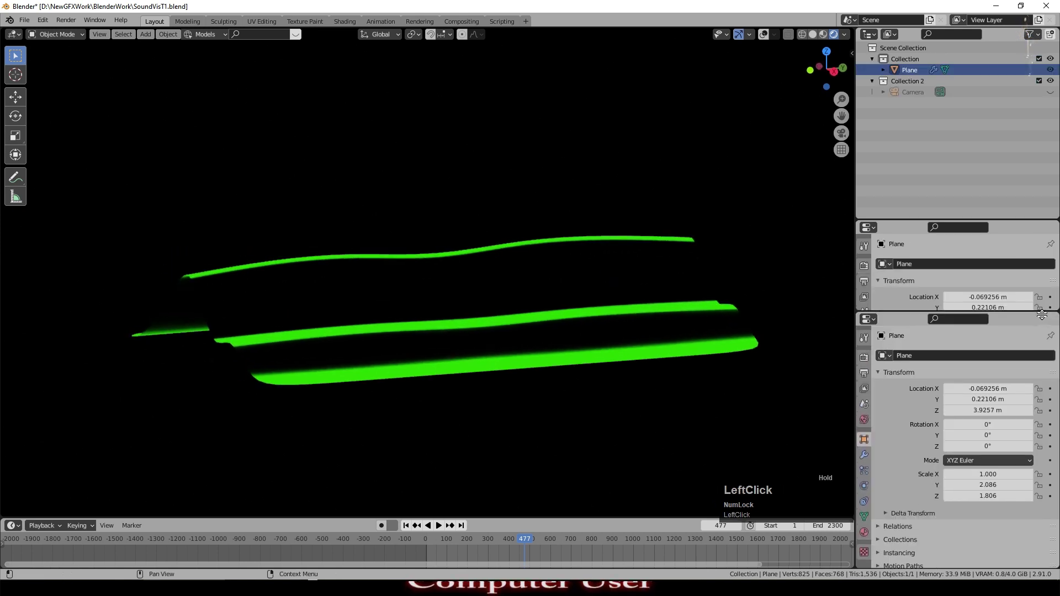
Step: Split a Video Sequencer area off the Properties editor and mute the sound strip in it
drag(1025, 309, 1024, 450)
click(868, 457)
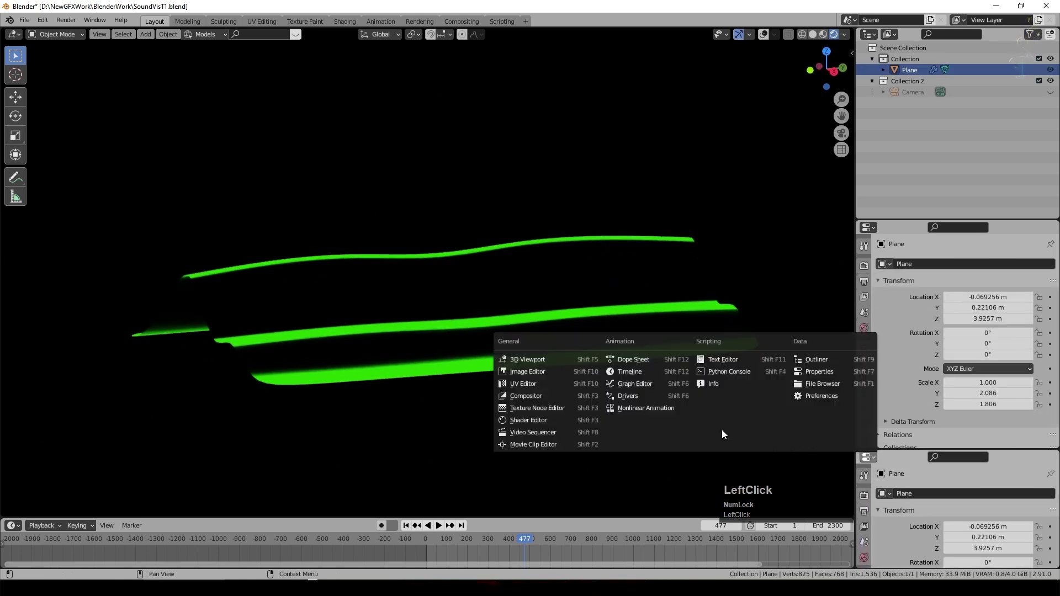
click(549, 433)
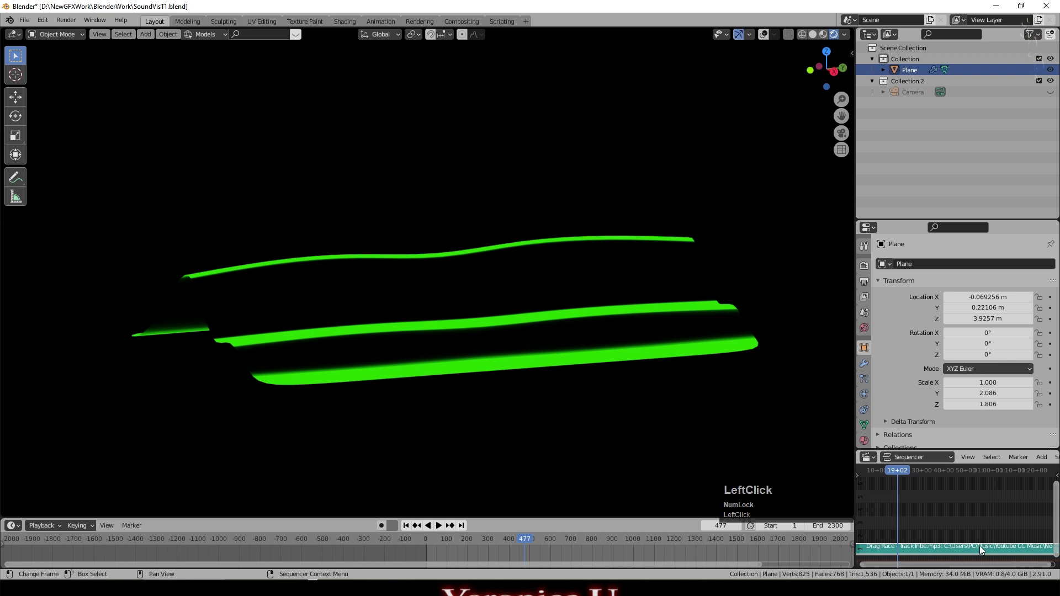
key(h)
scroll(508, 574, up, 1)
Step: Play the animation from near the beginning and examine the moving plane in solid shading
click(426, 533)
key(space)
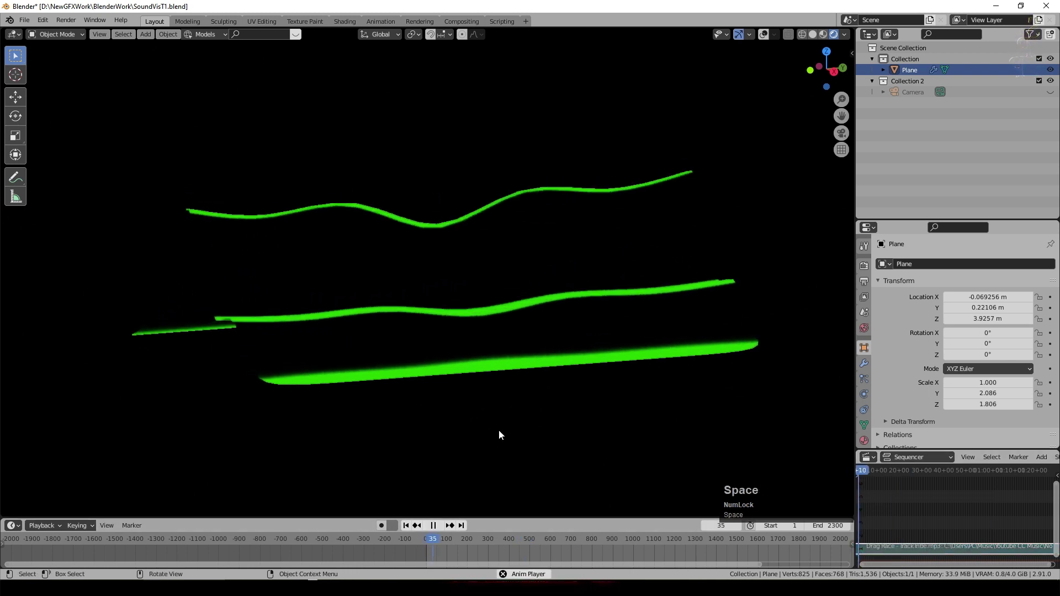
scroll(767, 73, up, 3)
click(812, 34)
middle_drag(542, 143, 619, 180)
scroll(574, 149, down, 5)
click(802, 35)
click(813, 34)
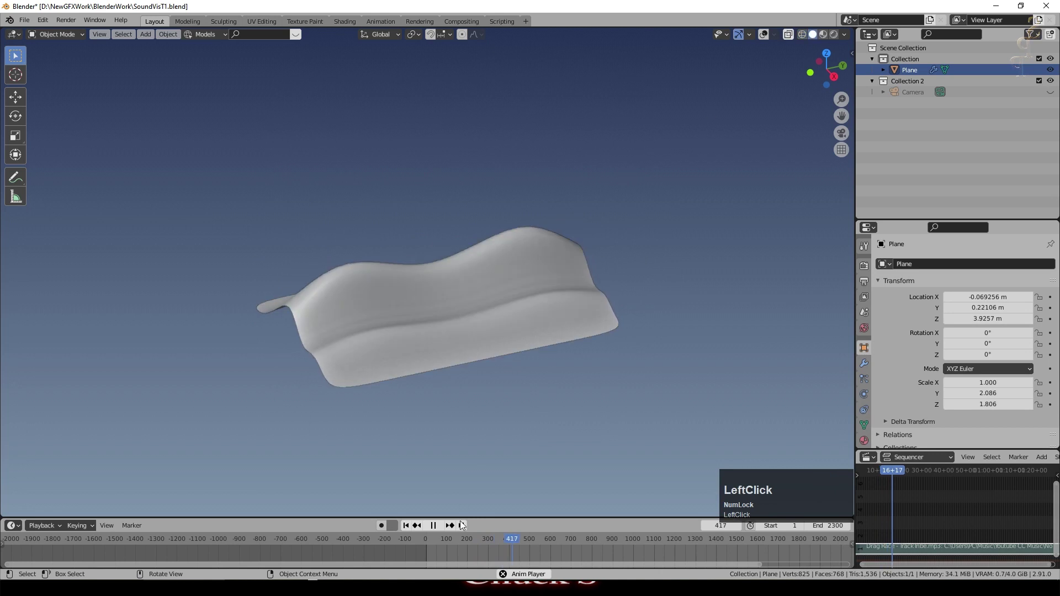
Step: Return to frame 1 and advance frame by frame to frame 29 to examine how the waves spread across the plane
click(433, 526)
click(408, 526)
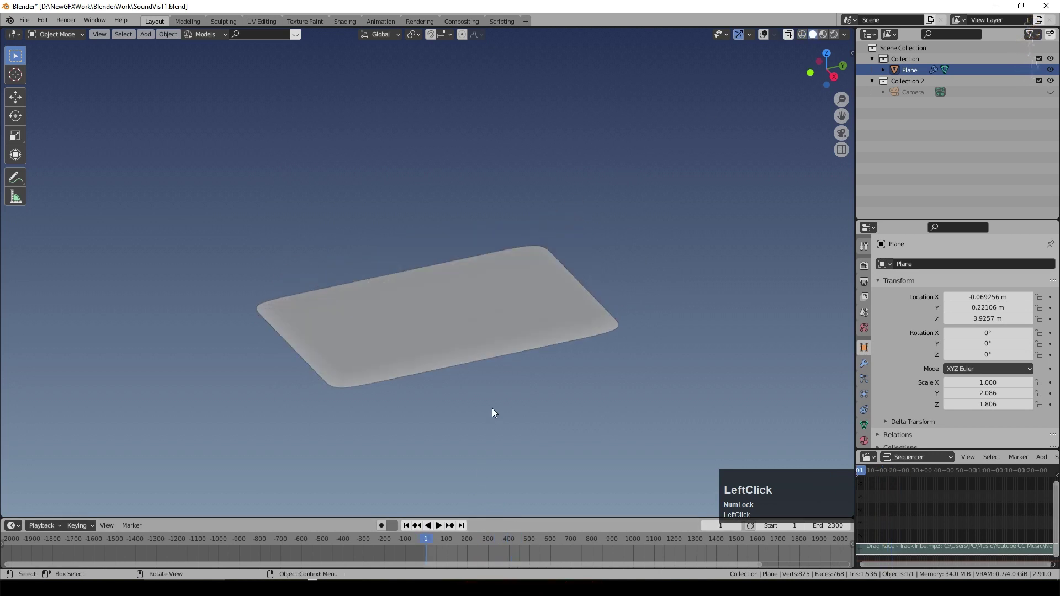
key(Right)
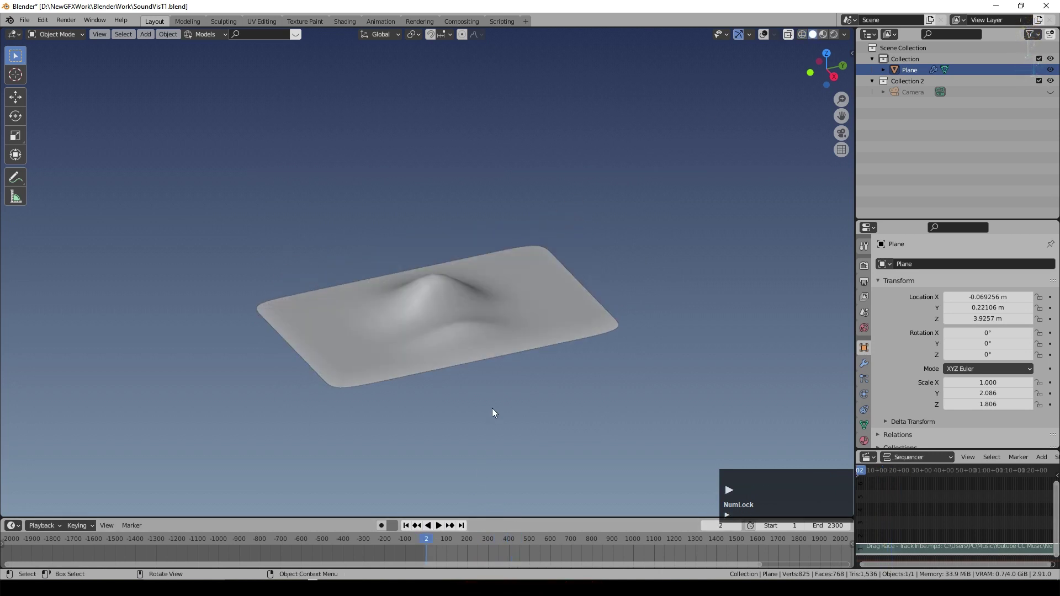
scroll(471, 362, up, 1)
key(Right)
key(Right)
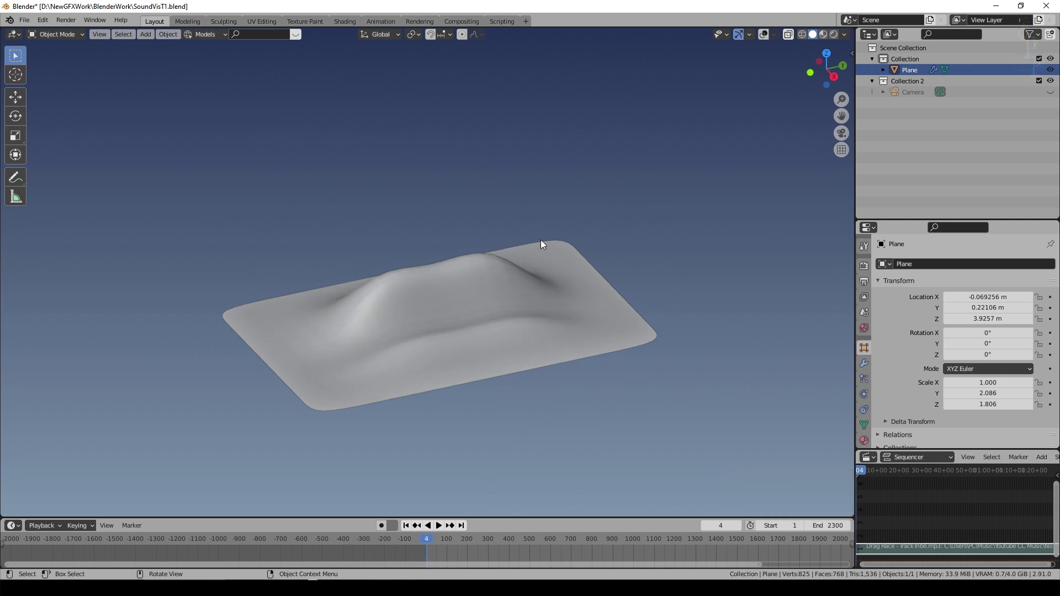
key(Right)
key(Right)
key(Right)
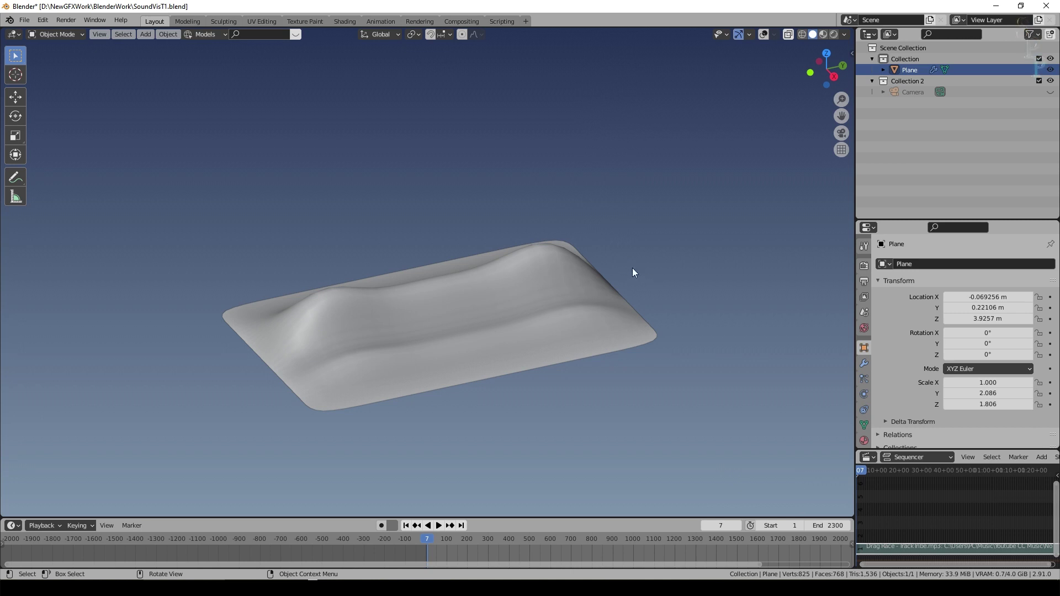
key(Right)
key(Right)
key(Right)
key(Right)
key(Right)
key(Right)
key(Right)
key(Right)
key(Right)
key(Right)
key(Right)
key(Right)
key(Right)
key(Right)
key(Right)
key(Right)
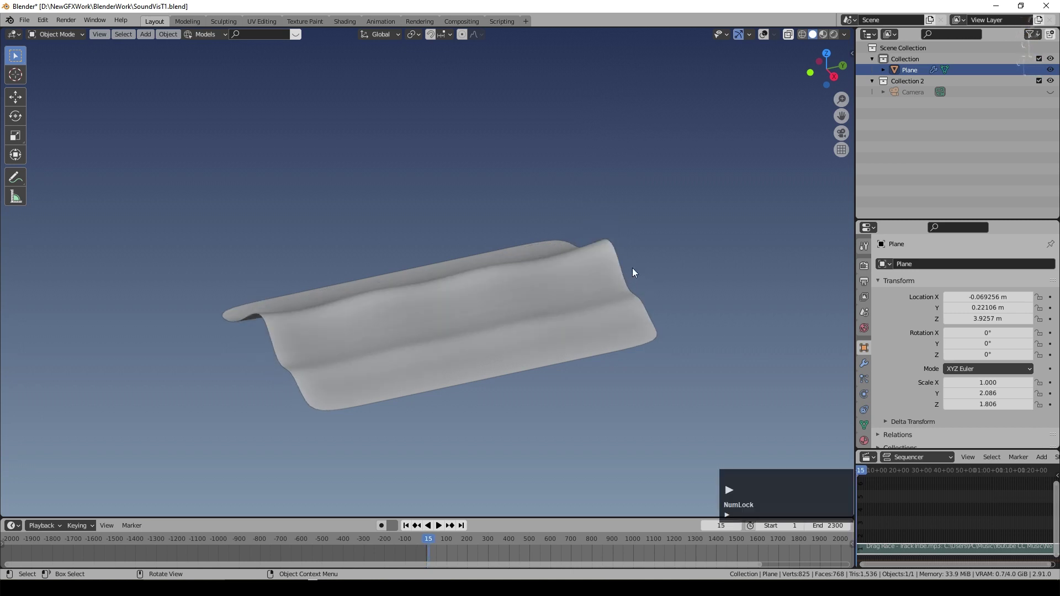
key(Right)
key(Right)
key(Right)
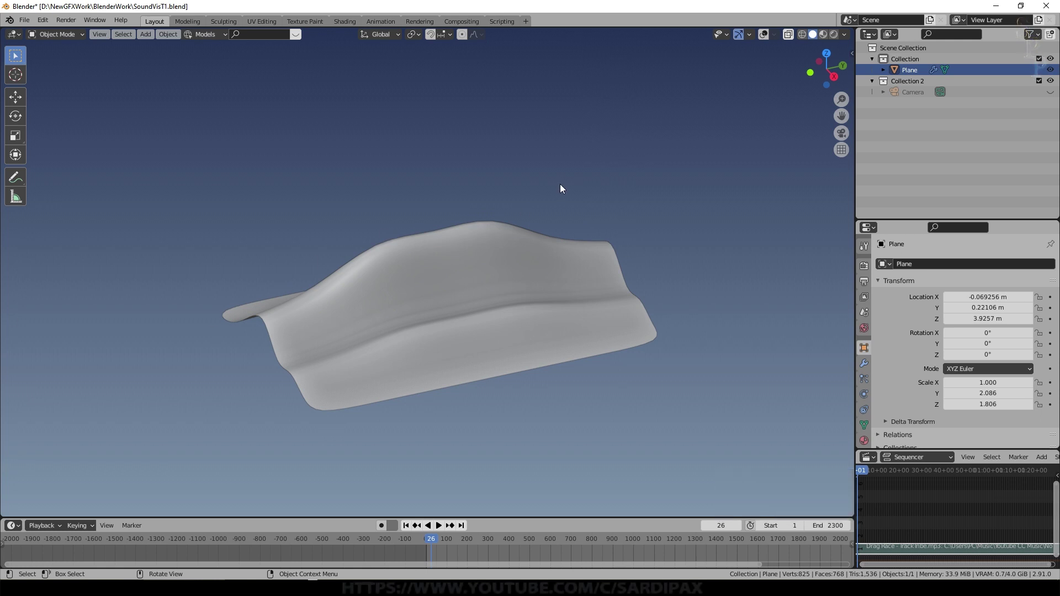
alt+scroll(560, 184, down, 3)
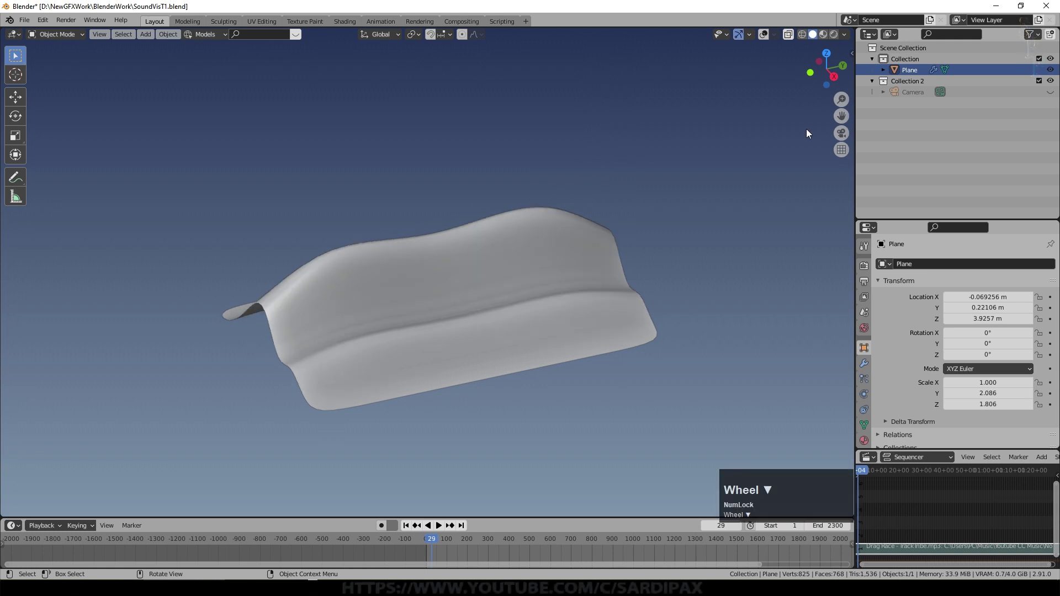
Step: Examine the wave at frame 29 in rendered shading from the front and right views
click(833, 35)
middle_click(536, 243)
key(KP_1)
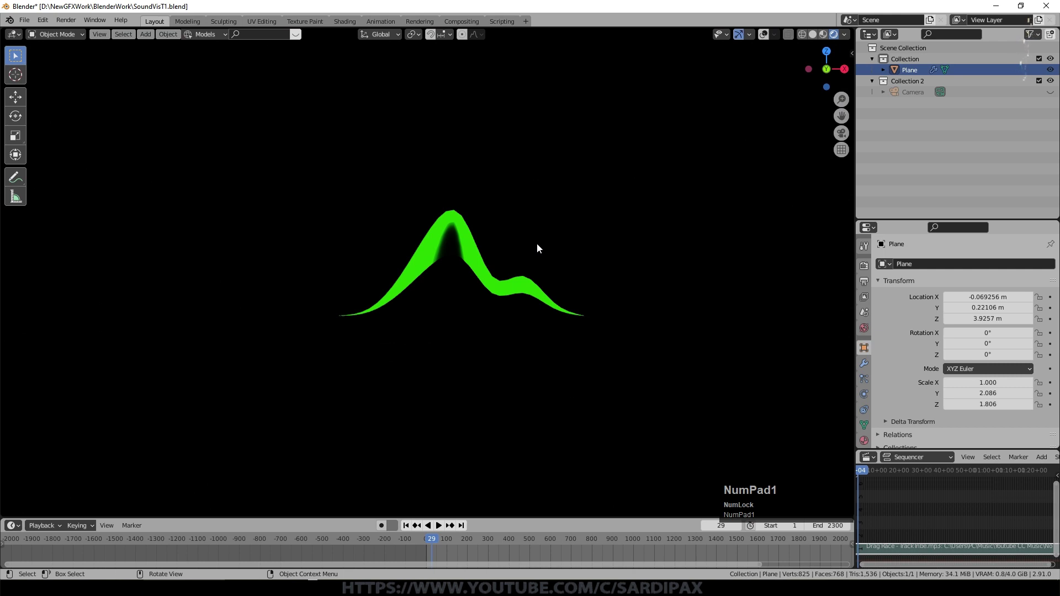
key(KP_3)
scroll(529, 228, up, 3)
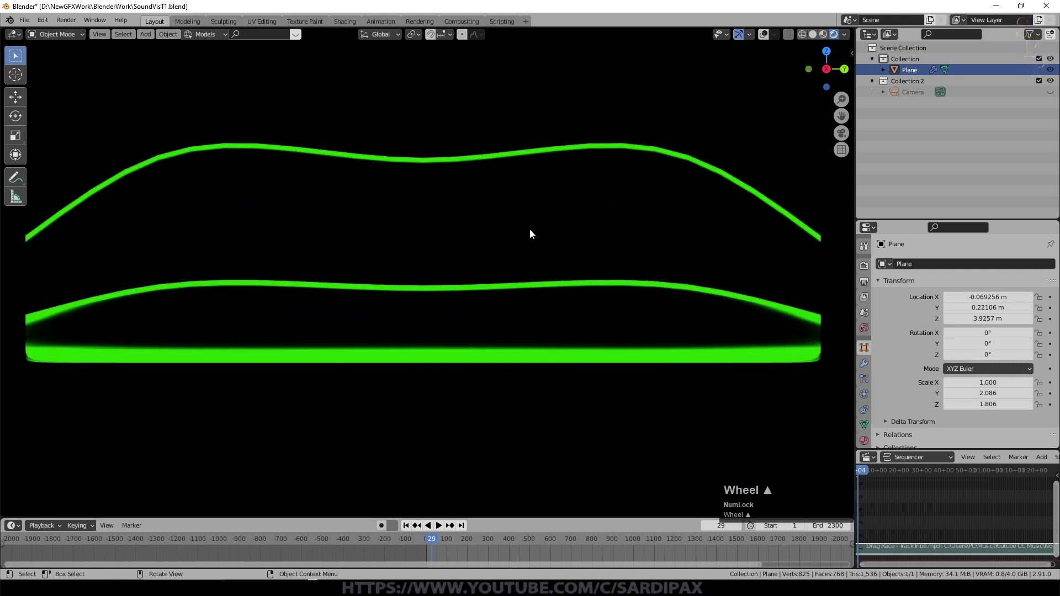
scroll(530, 234, down, 1)
Step: Start a new General file, discarding the changes to the example project
click(24, 19)
mouse_move(29, 31)
click(145, 31)
click(525, 316)
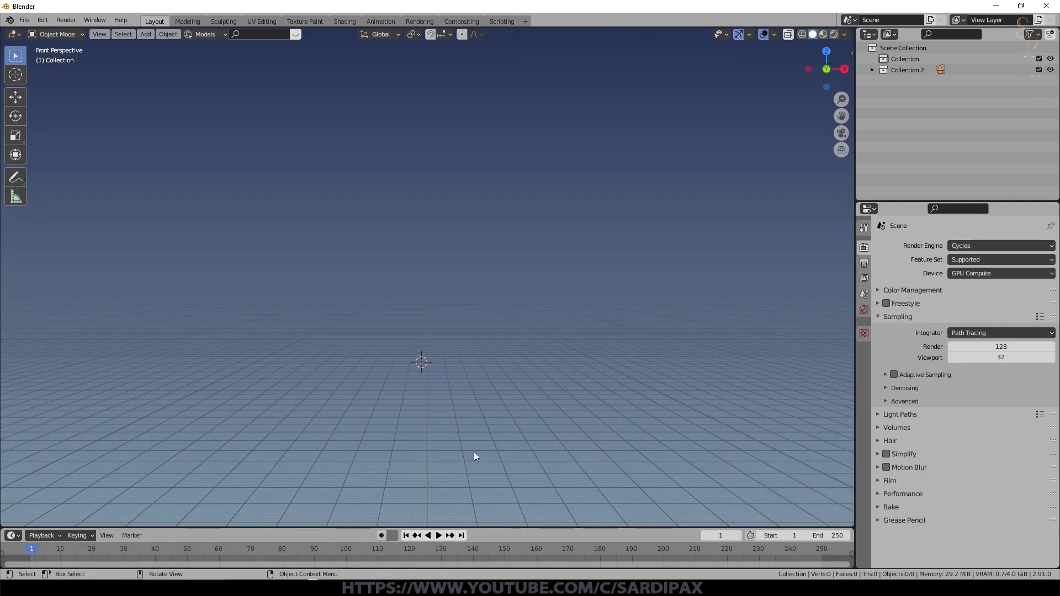
Step: Split the Properties editor and turn its lower part into a Video Sequencer
drag(1057, 201, 1051, 440)
click(869, 449)
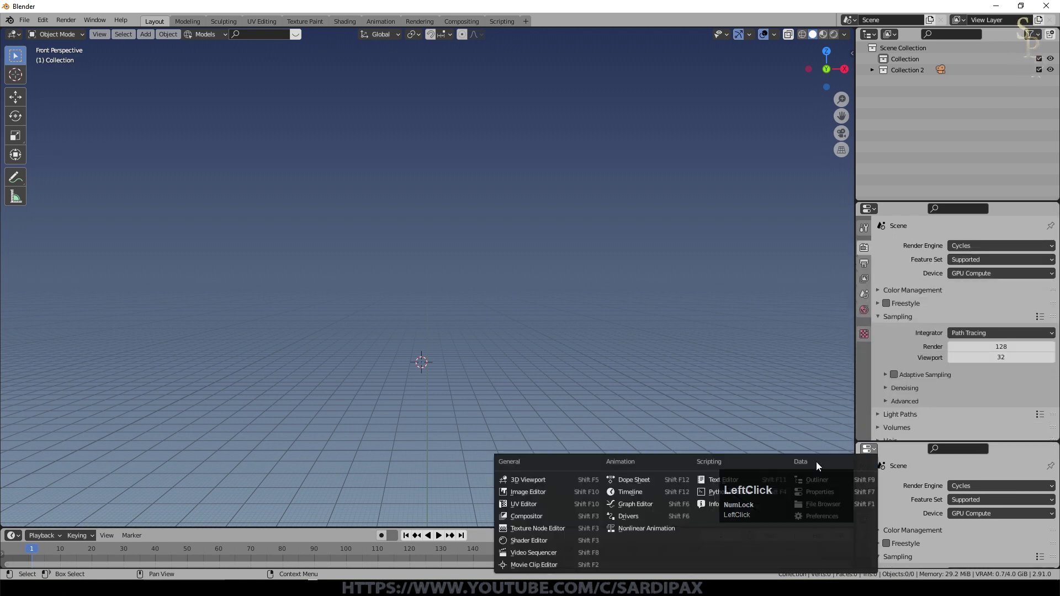
click(542, 550)
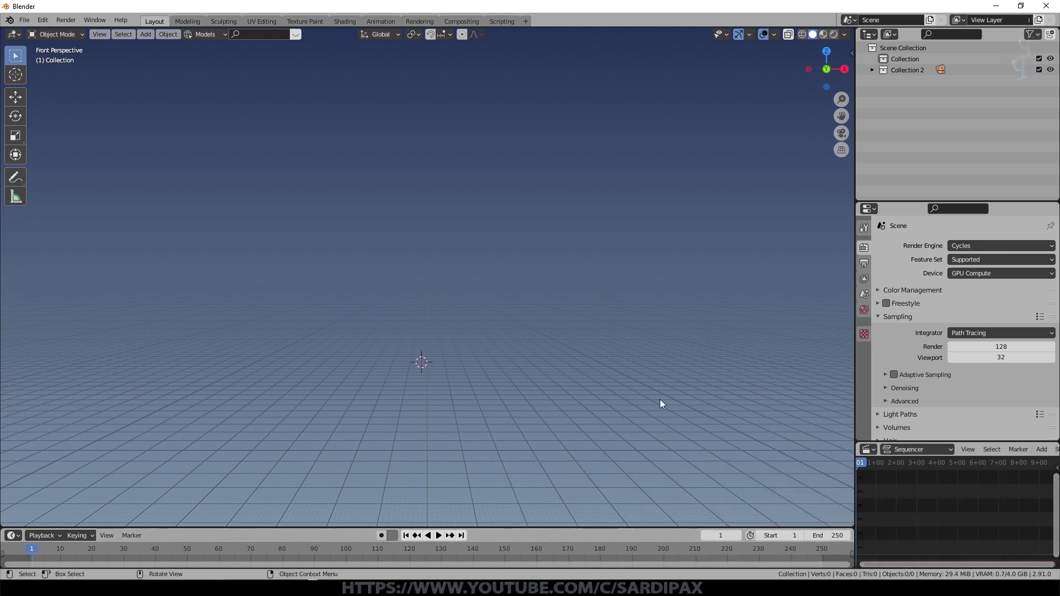
Step: Add the file Drag Race - TrackTribe.mp3 from the TmpMusic folder to the sequencer as a sound strip
click(138, 576)
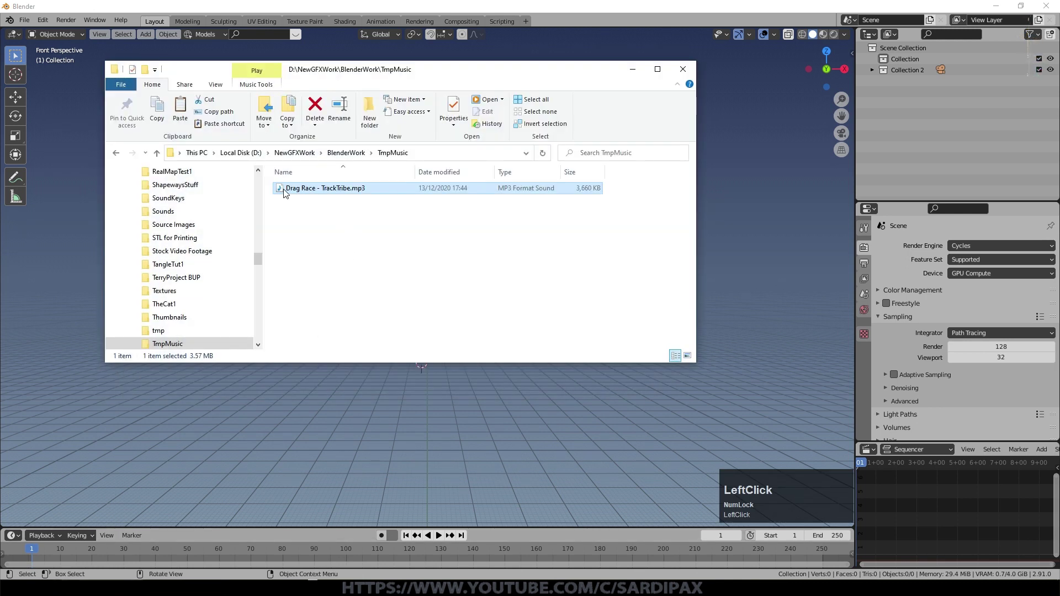
drag(283, 190, 725, 358)
drag(970, 493, 970, 493)
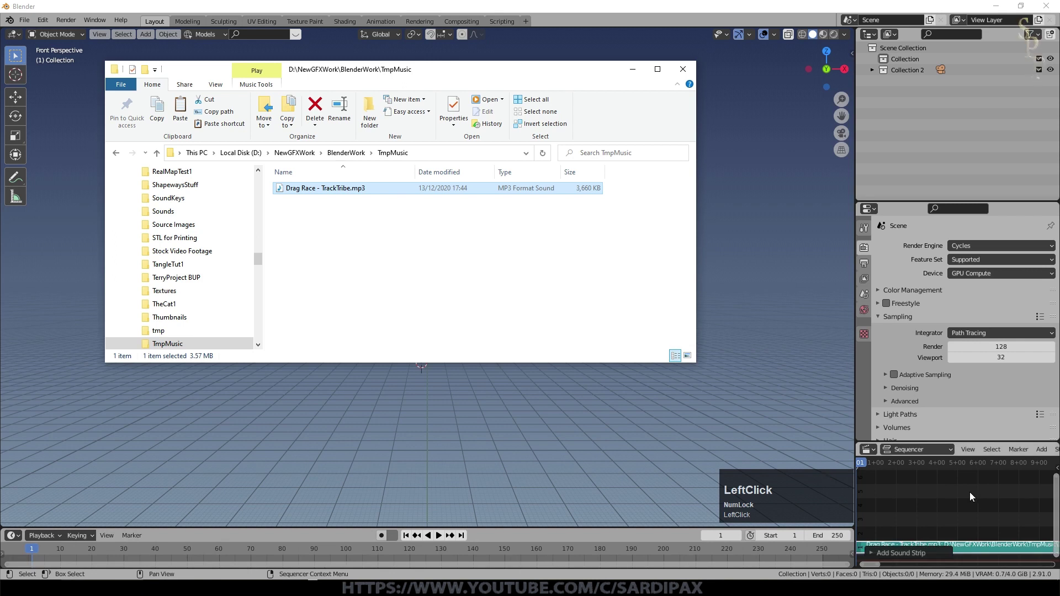
scroll(977, 499, down, 4)
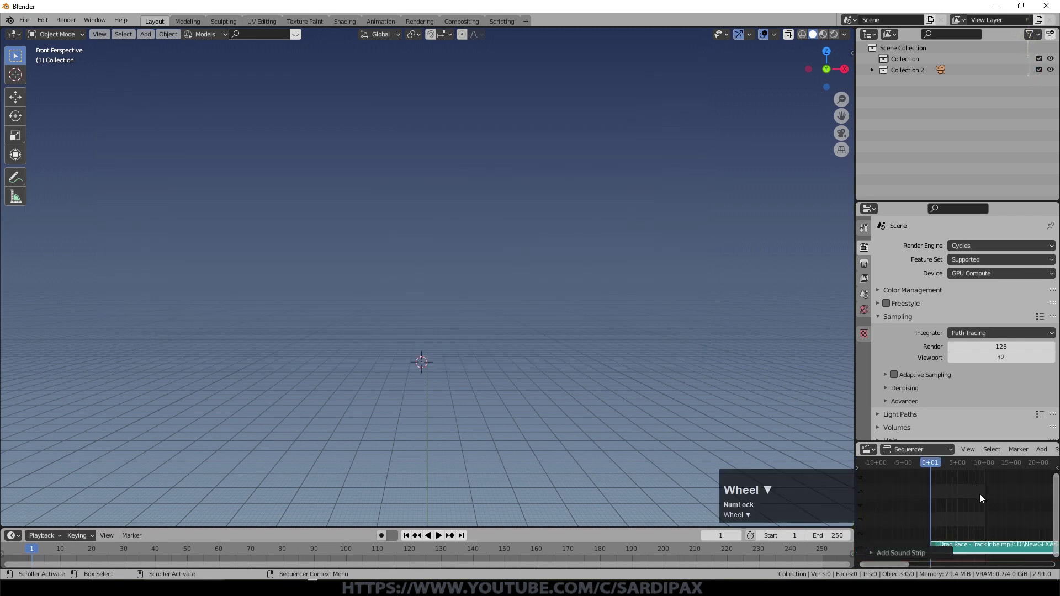
Step: Find the frame near the sound strip's end, set the scene's end frame to 2300, and save as SoundVisTut1.blend
click(987, 472)
drag(988, 462, 1013, 462)
scroll(1025, 500, down, 15)
click(718, 534)
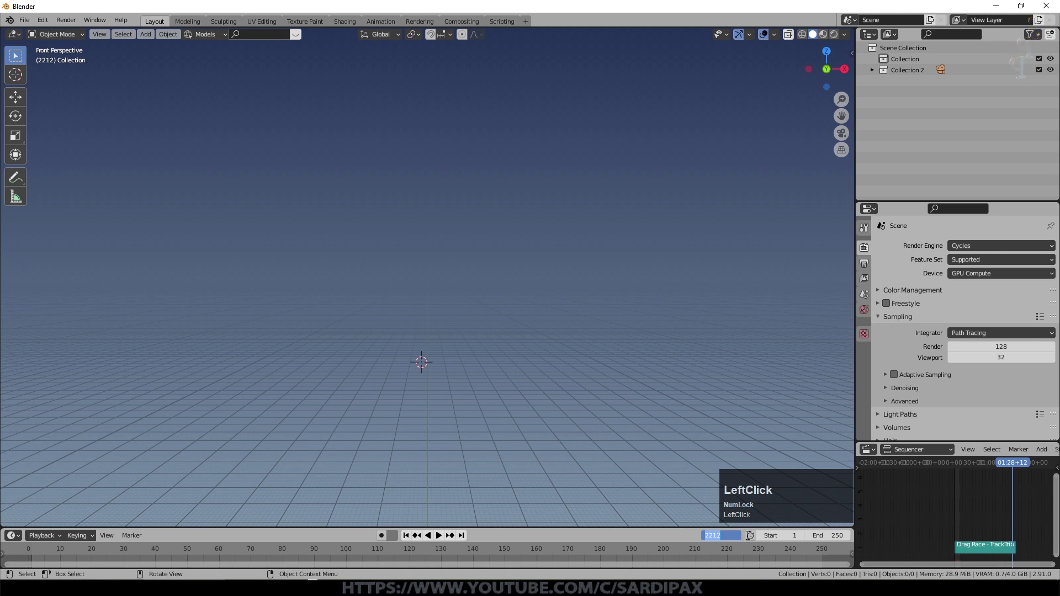
click(850, 535)
text(2)
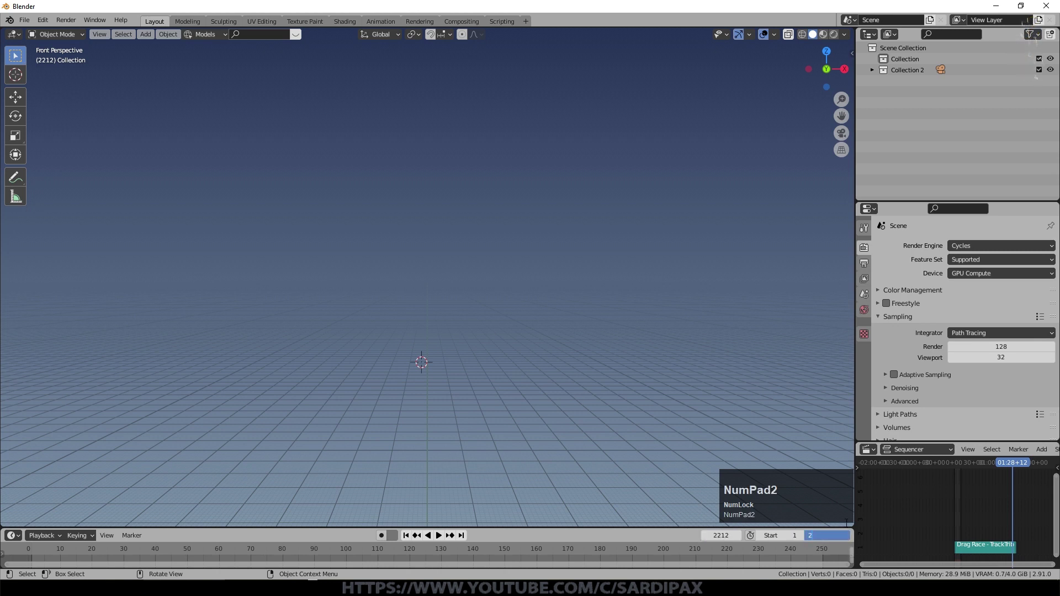
text(300)
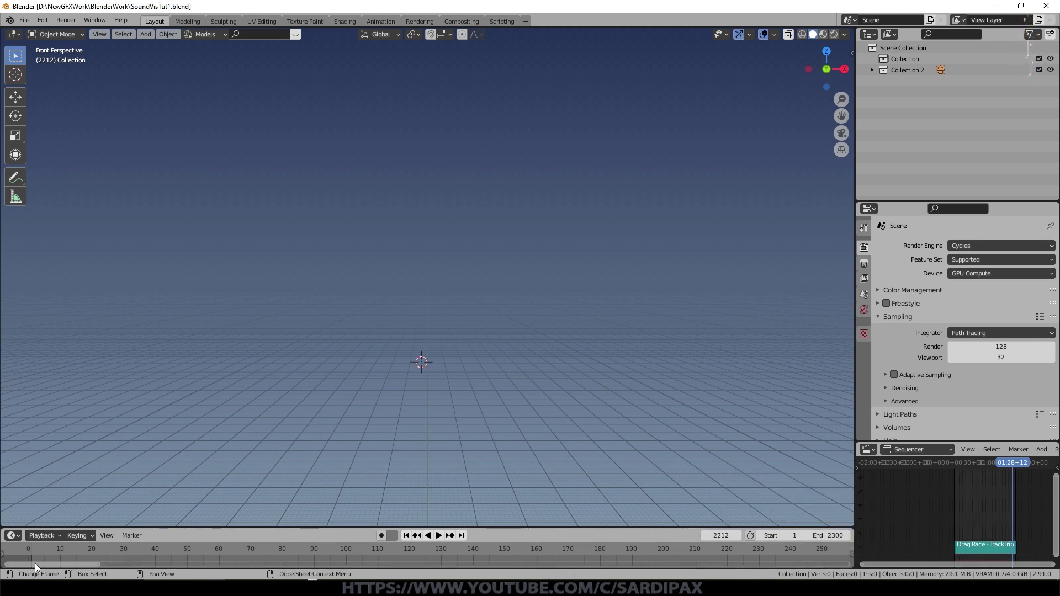
Step: Play the timeline from frame 1 to check the sound strip, and stop it
click(31, 554)
key(space)
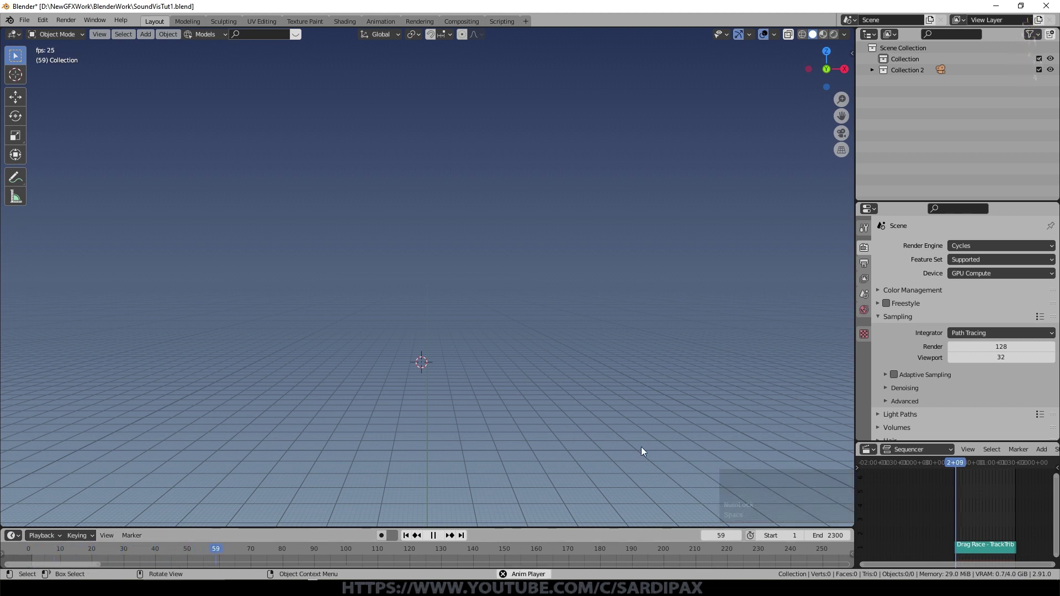
key(space)
Step: Mute the Drag Race sound strip, test the playback from the start, and return to frame 1
click(992, 525)
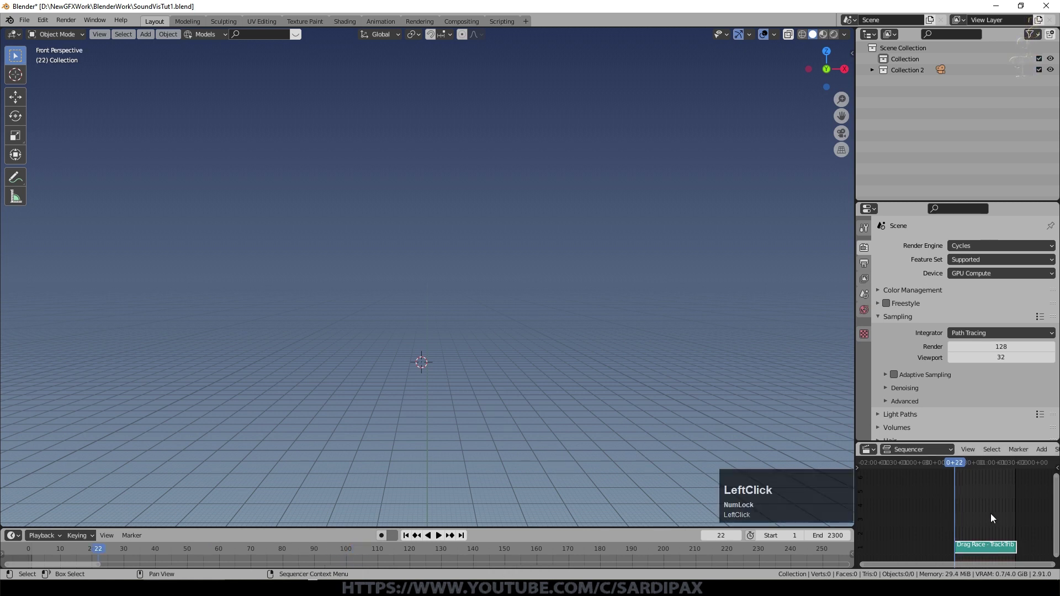
key(h)
click(405, 534)
key(space)
key(space)
click(406, 535)
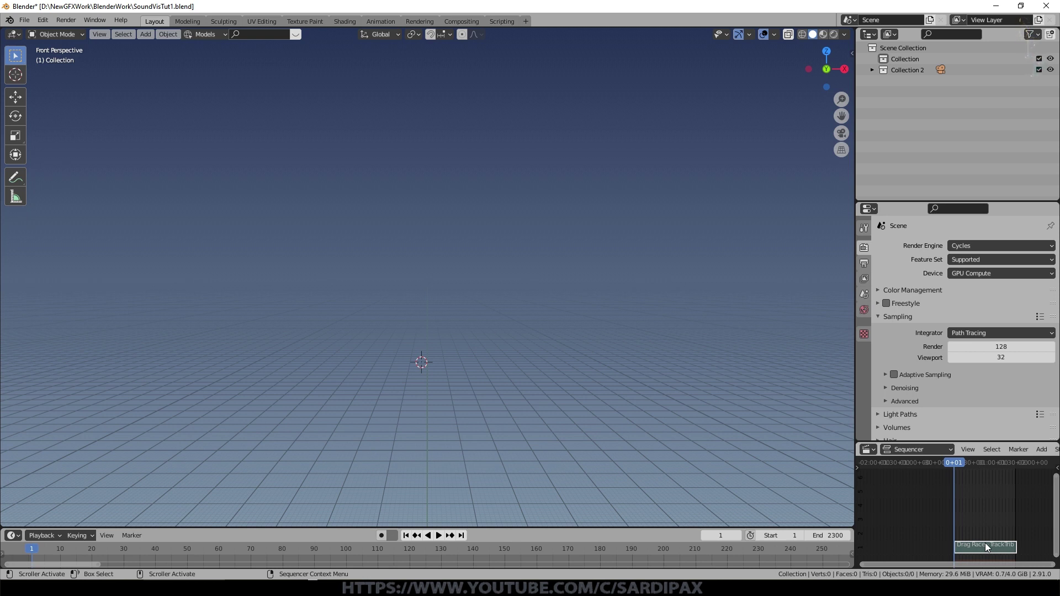
Step: Add a mesh plane at the 3D cursor and enter Edit Mode
scroll(984, 542, up, 3)
key(shift+a)
mouse_move(466, 339)
click(541, 25)
key(Tab)
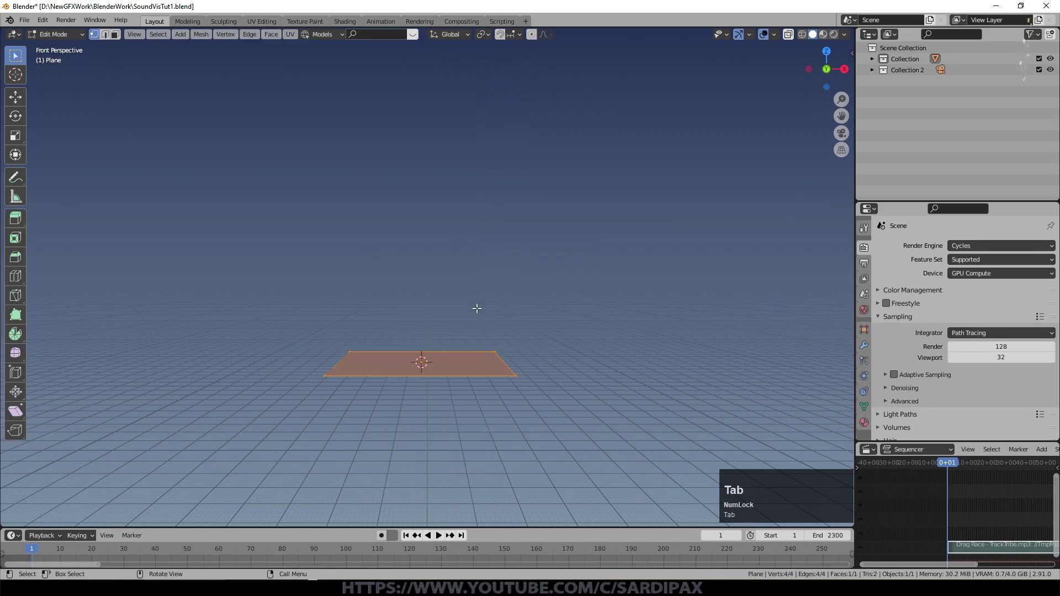
Step: Subdivide the plane with 6 cuts into a 7 by 7 grid of faces
right_click(354, 343)
click(369, 335)
scroll(449, 340, up, 2)
scroll(449, 341, up, 2)
scroll(449, 340, down, 2)
click(66, 517)
click(181, 442)
click(181, 443)
click(181, 443)
click(182, 443)
click(181, 443)
Step: Select the plane's front and back edge rows, grow the selection twice, and delete those vertices to leave the middle strip
alt+click(510, 459)
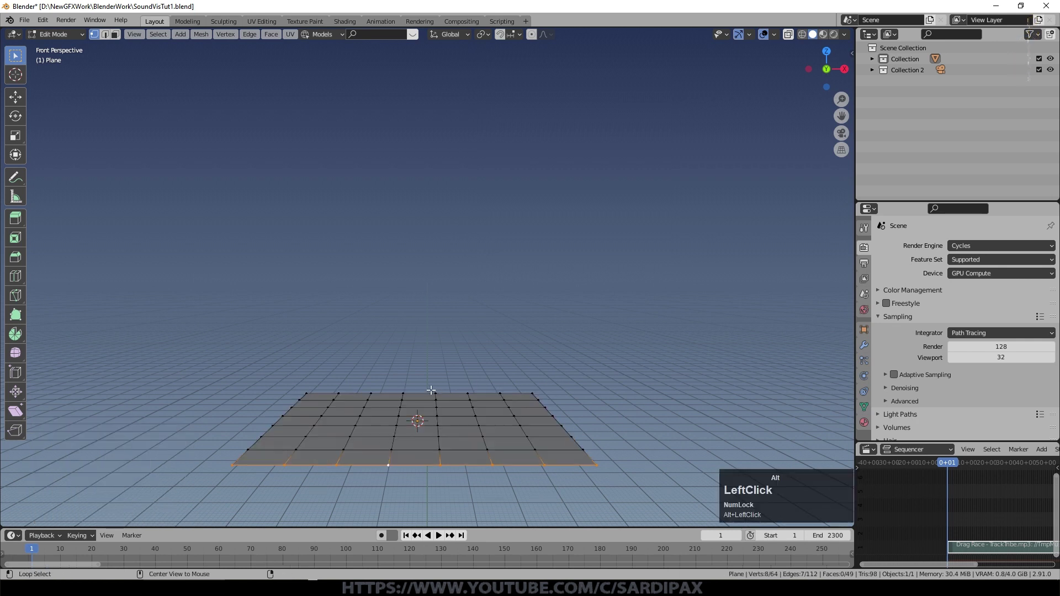
alt+shift+click(428, 394)
alt+shift+click(422, 395)
alt+shift+click(419, 395)
middle_drag(419, 394, 634, 281)
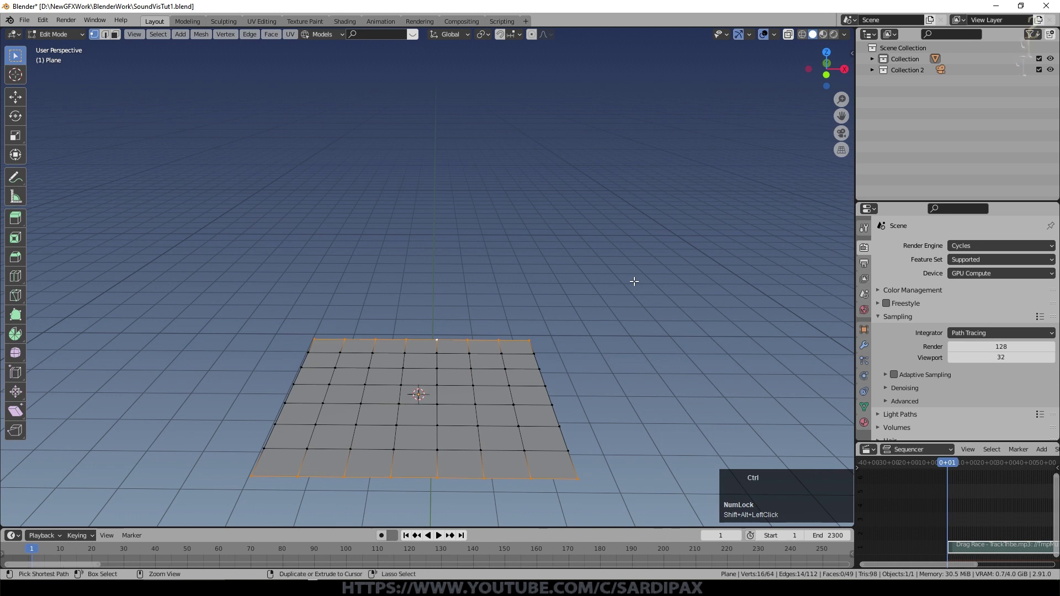
key(ctrl+KP_Add)
key(ctrl+KP_Add)
key(x)
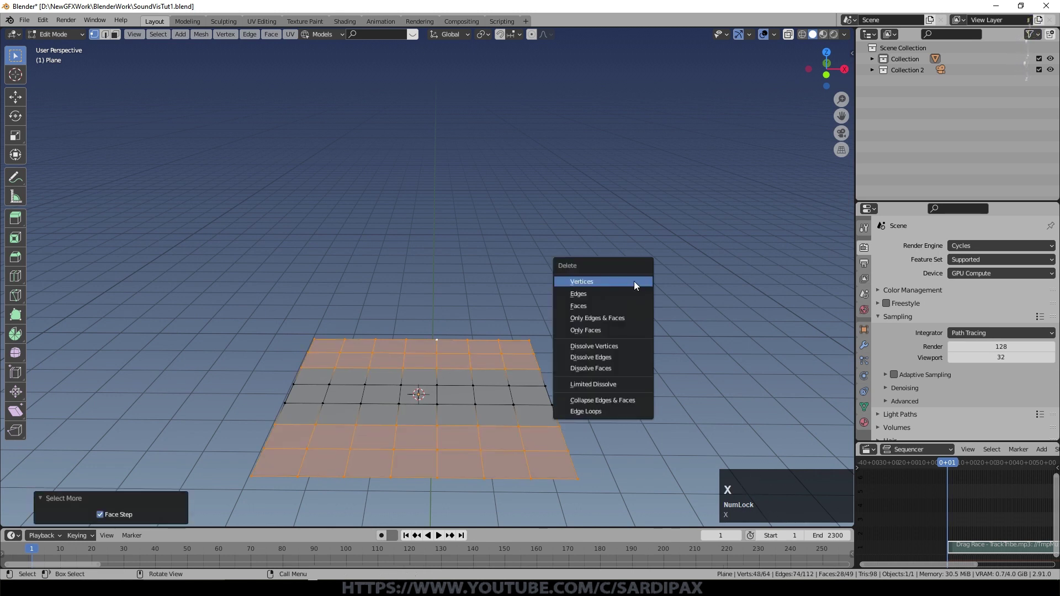
click(634, 281)
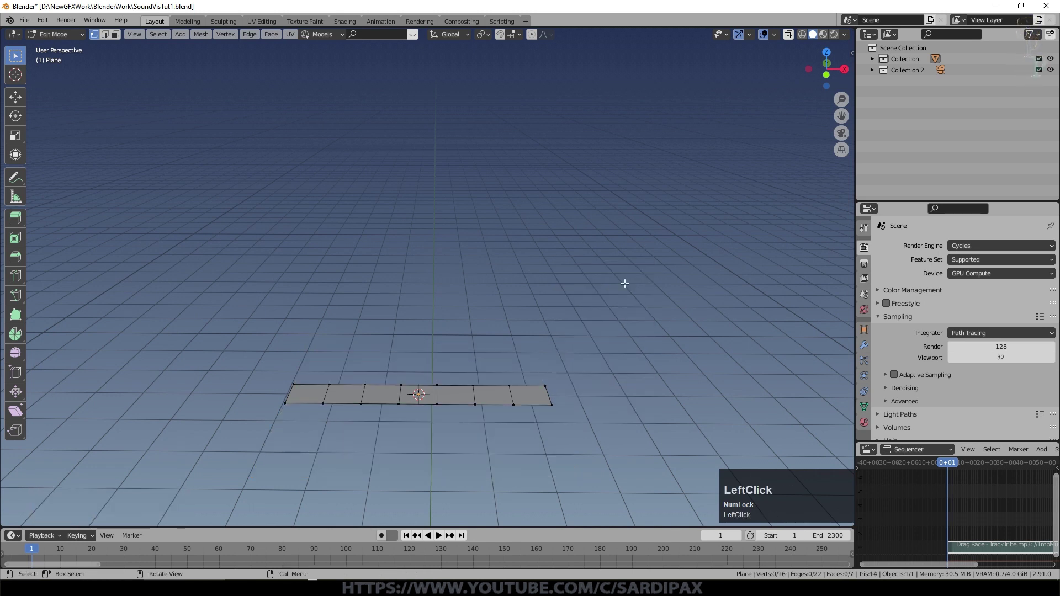
Step: Delete the vertices along the strip's back edge to leave a single line of connected vertices
alt+click(458, 382)
key(x)
click(563, 301)
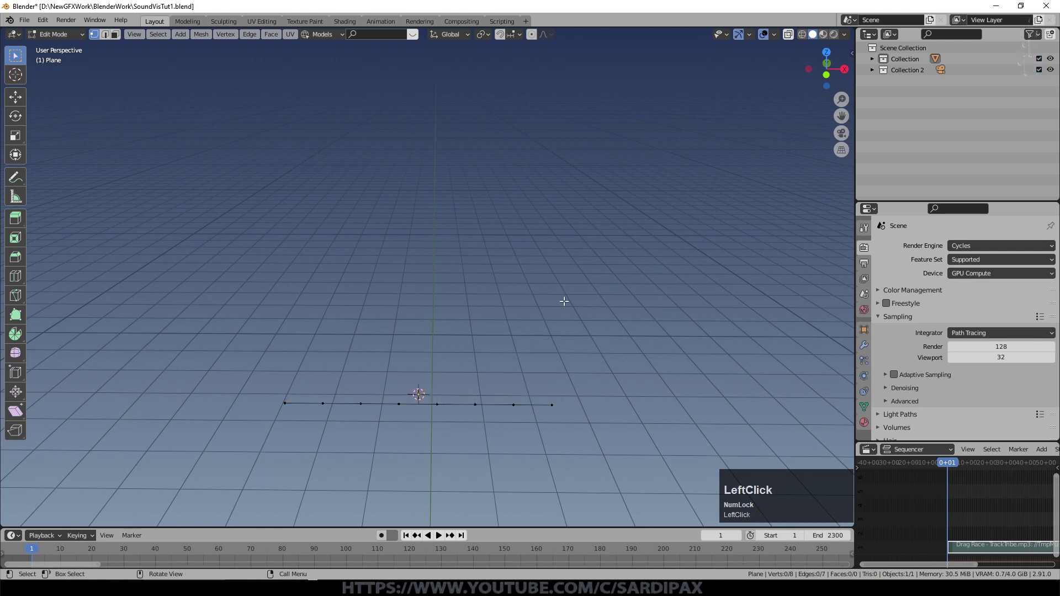
Step: Move all of the line's vertices along Y onto the object's origin at the 3D cursor
key(a)
key(KP_7)
shift+middle_drag(482, 292, 488, 344)
scroll(488, 332, up, 5)
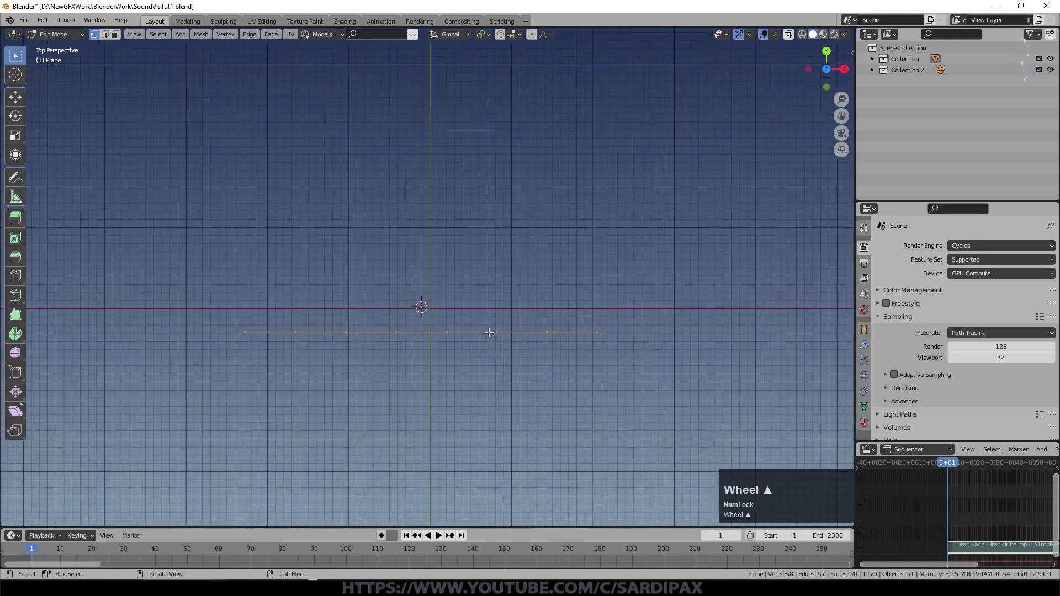
key(g)
key(y)
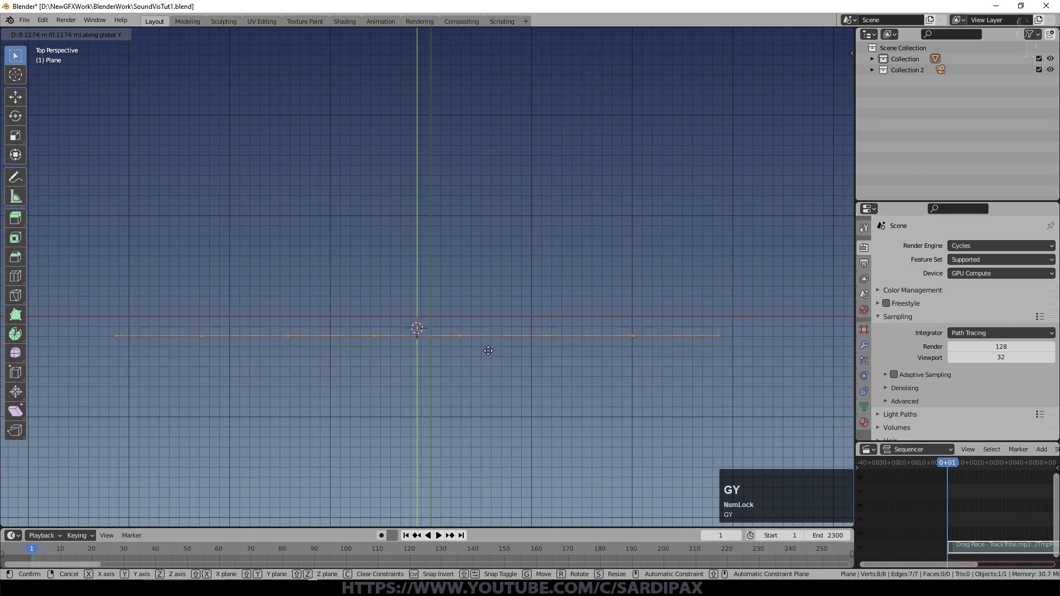
click(488, 344)
scroll(488, 344, up, 3)
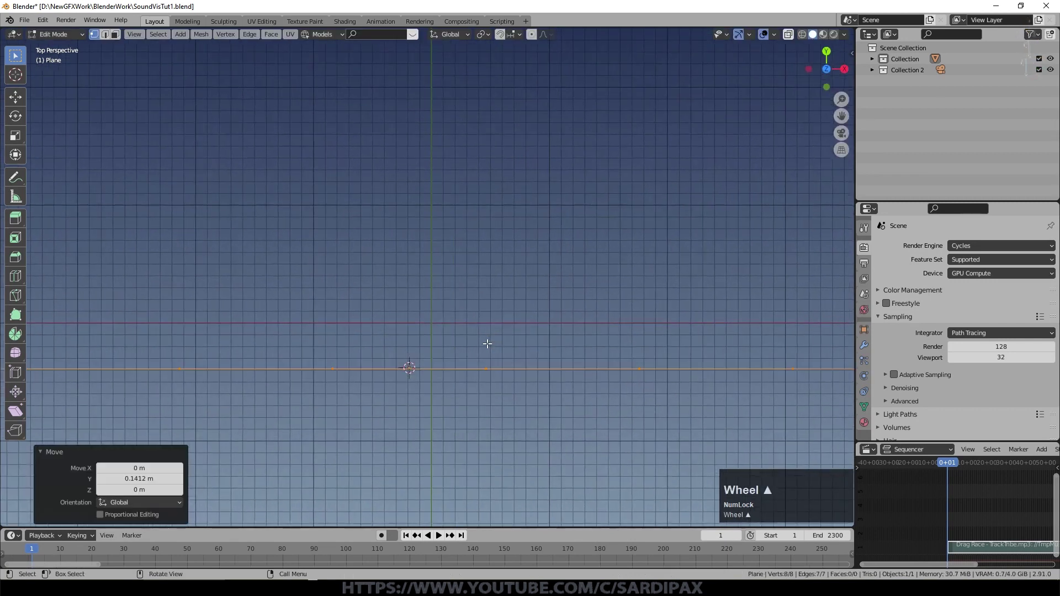
key(KP_5)
scroll(515, 373, up, 1)
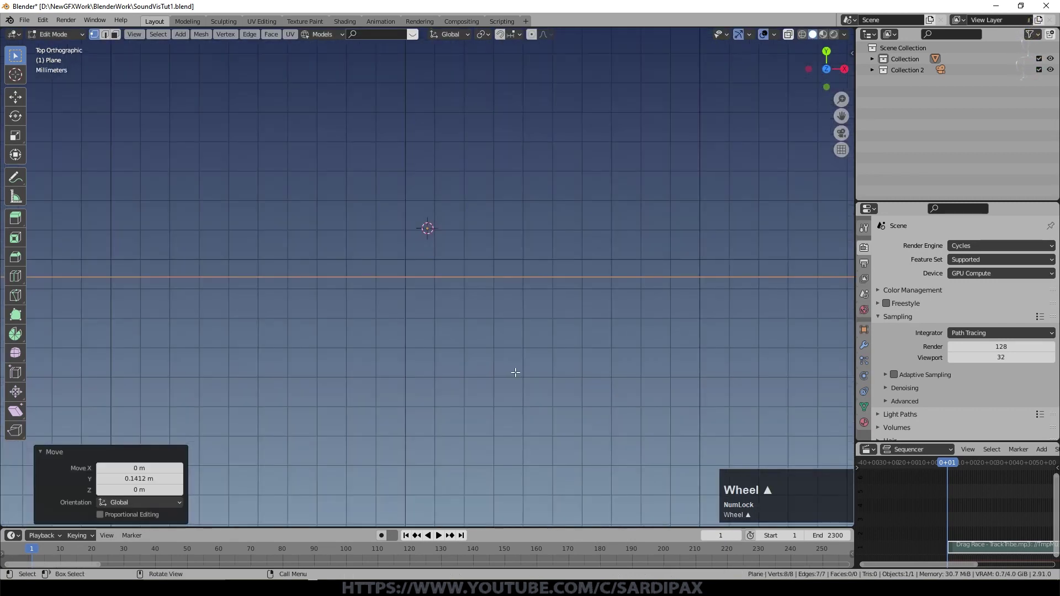
scroll(508, 342, down, 5)
key(Tab)
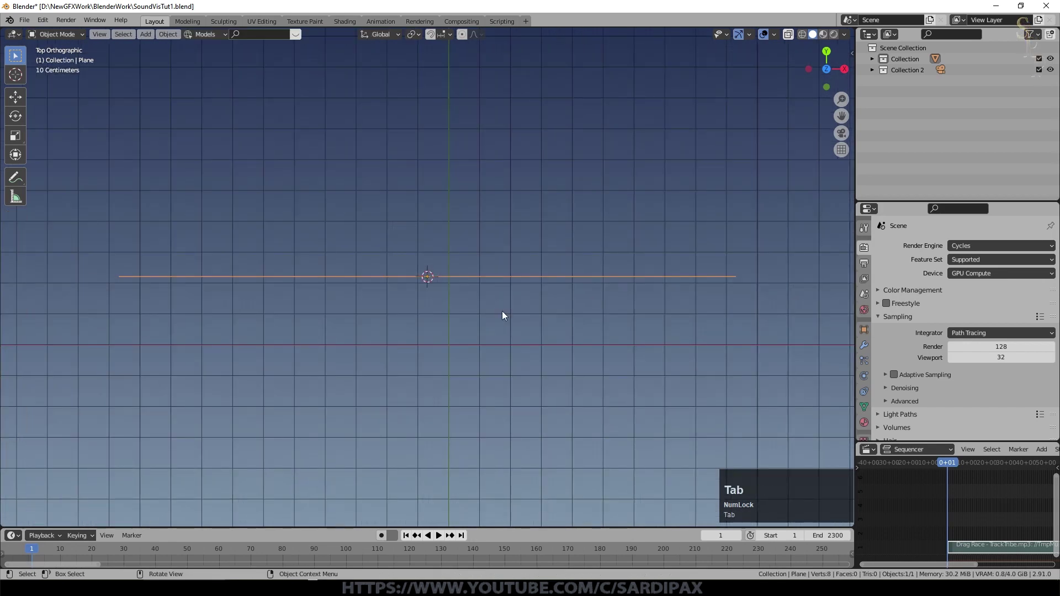
Step: Turn on proportional editing with the Random falloff for the line's vertices in Edit Mode
key(Tab)
key(KP_1)
click(473, 308)
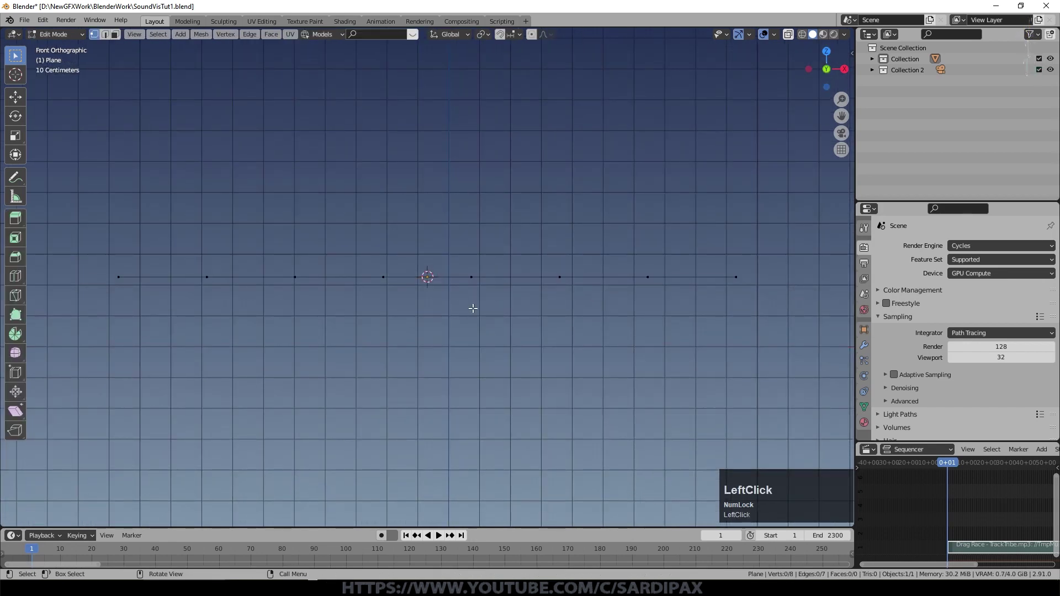
key(o)
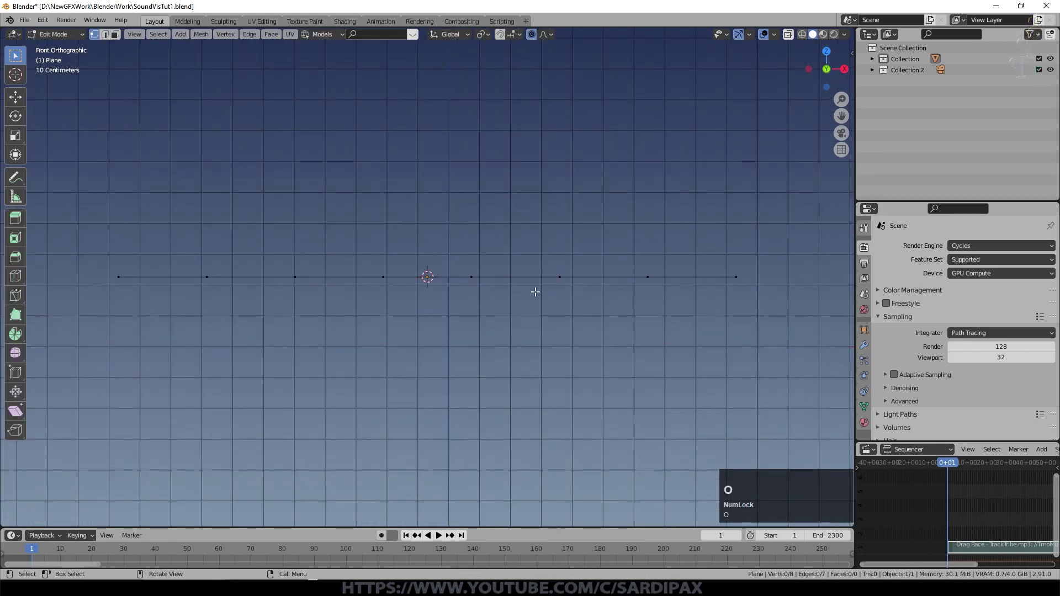
click(550, 35)
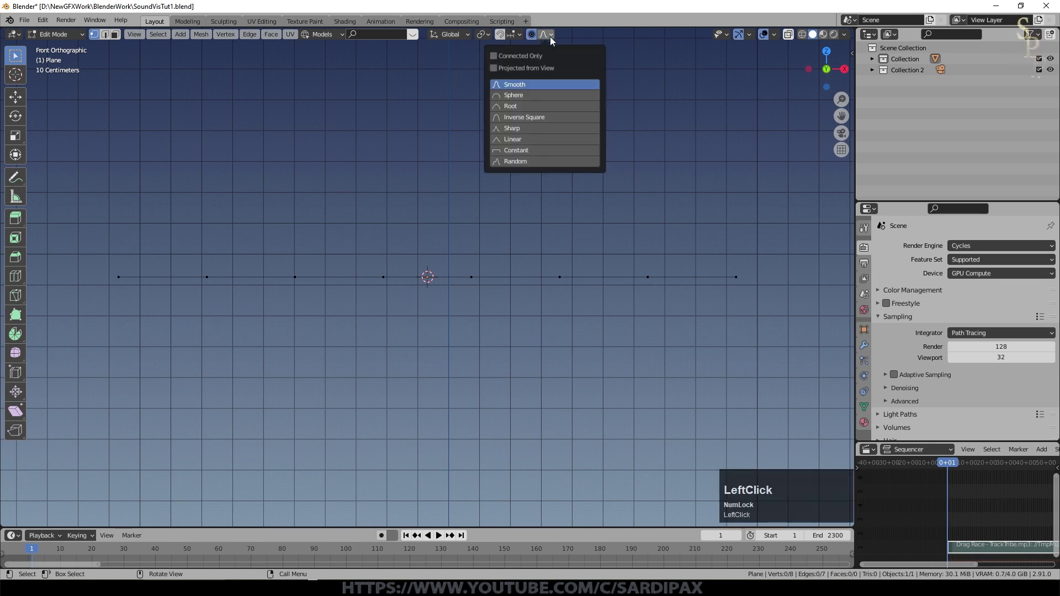
Step: Return to Object Mode and add a basis shape key and a second shape key to the line
key(Tab)
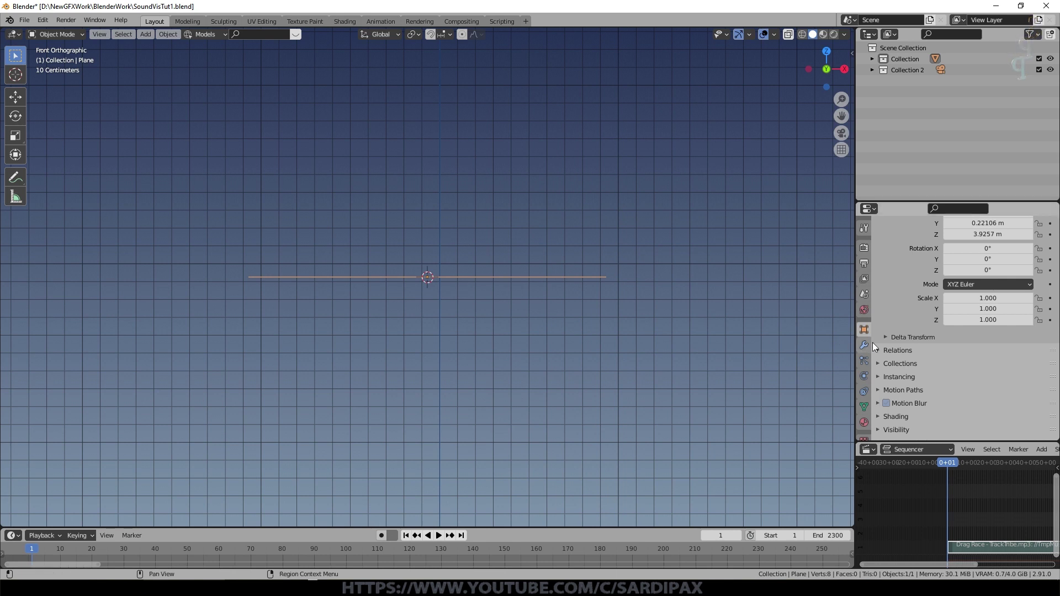
click(864, 407)
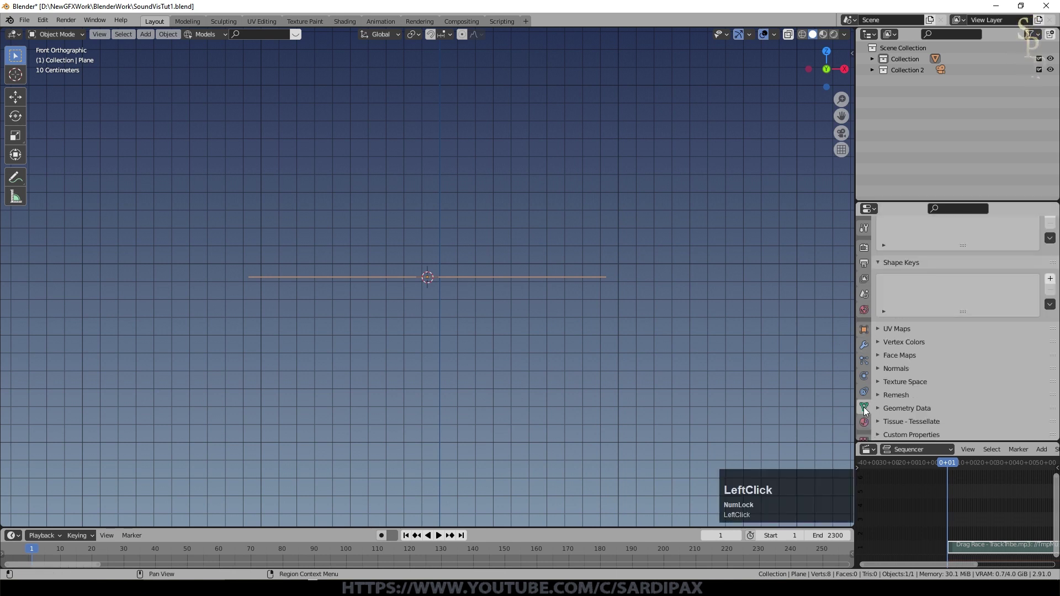
scroll(986, 306, up, 3)
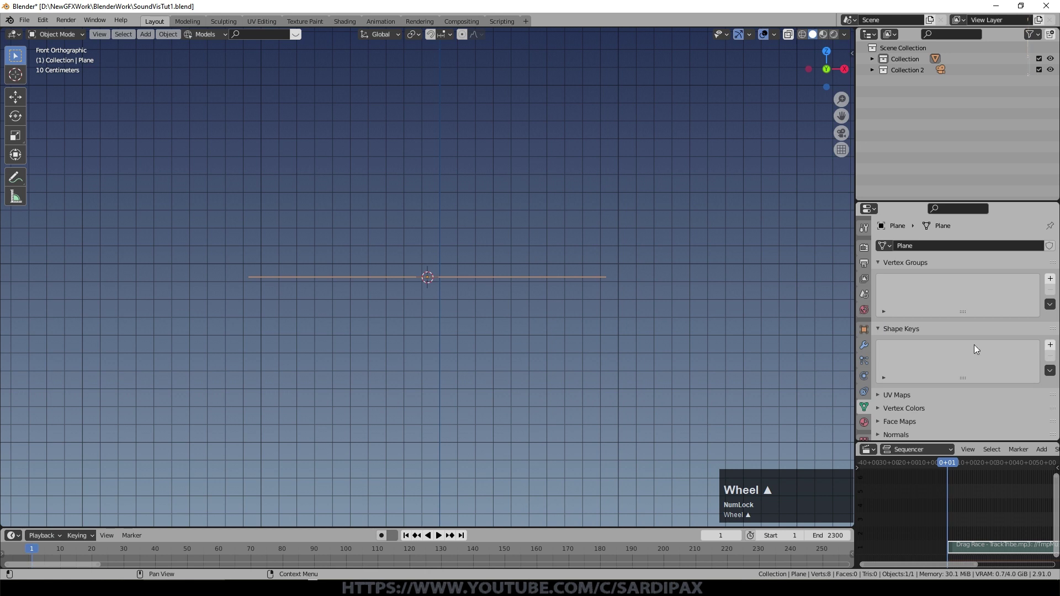
click(1050, 345)
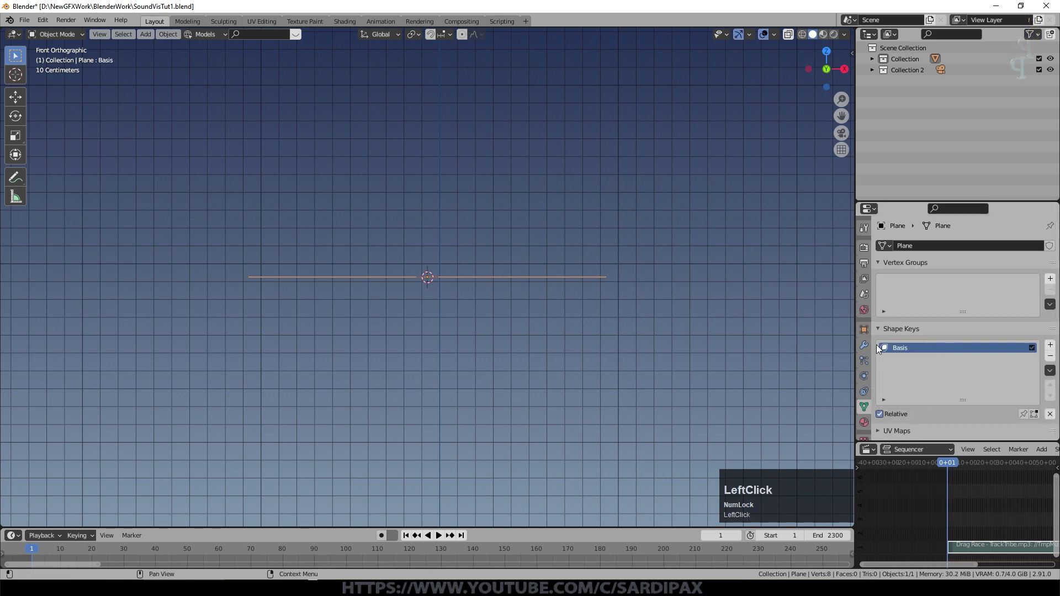
click(1050, 345)
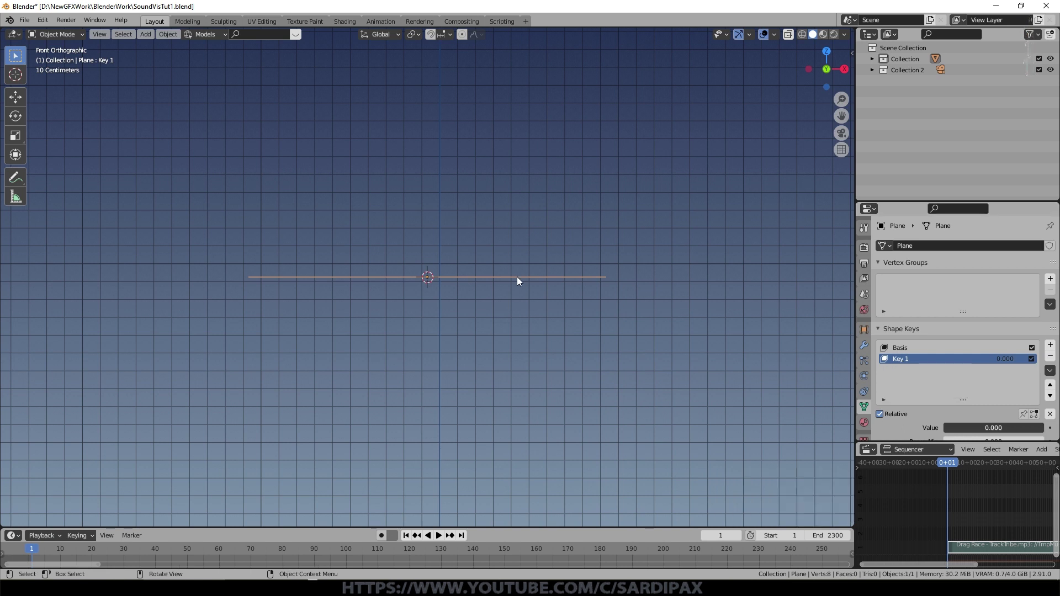
Step: Subdivide all of the line's edges once in Edit Mode with the second shape key active
key(Tab)
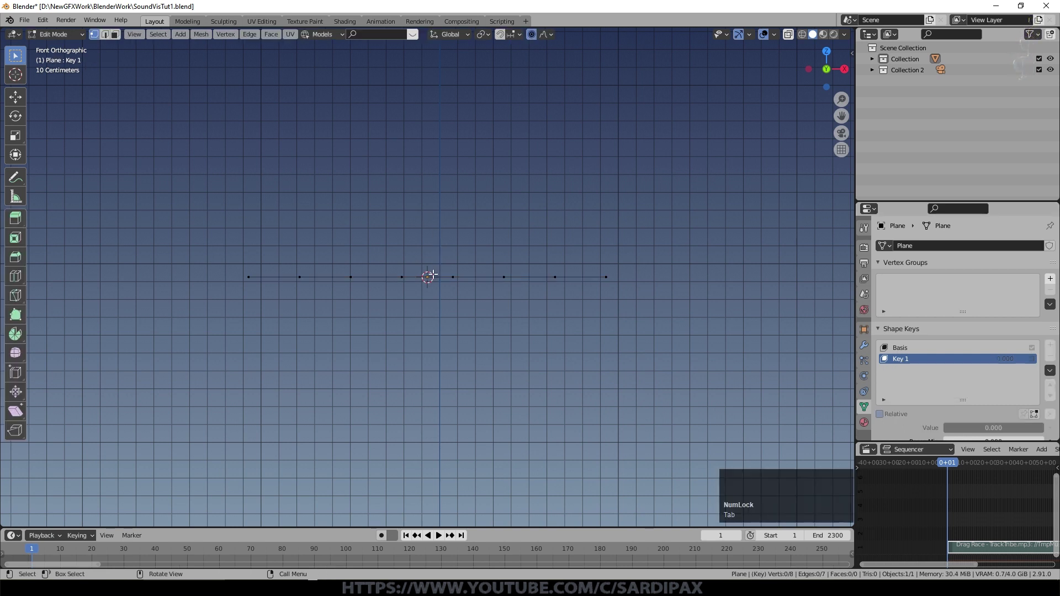
right_click(454, 277)
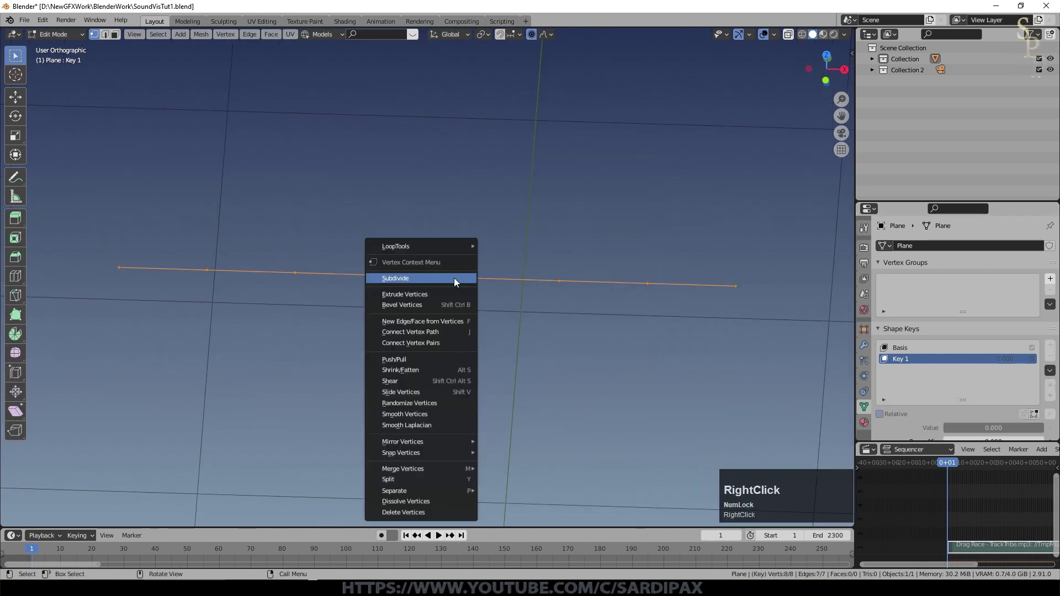
click(454, 277)
Step: Raise the line's centre vertex about 0.68 m along Z with Random proportional falloff at a proportional size of about 0.83
click(428, 275)
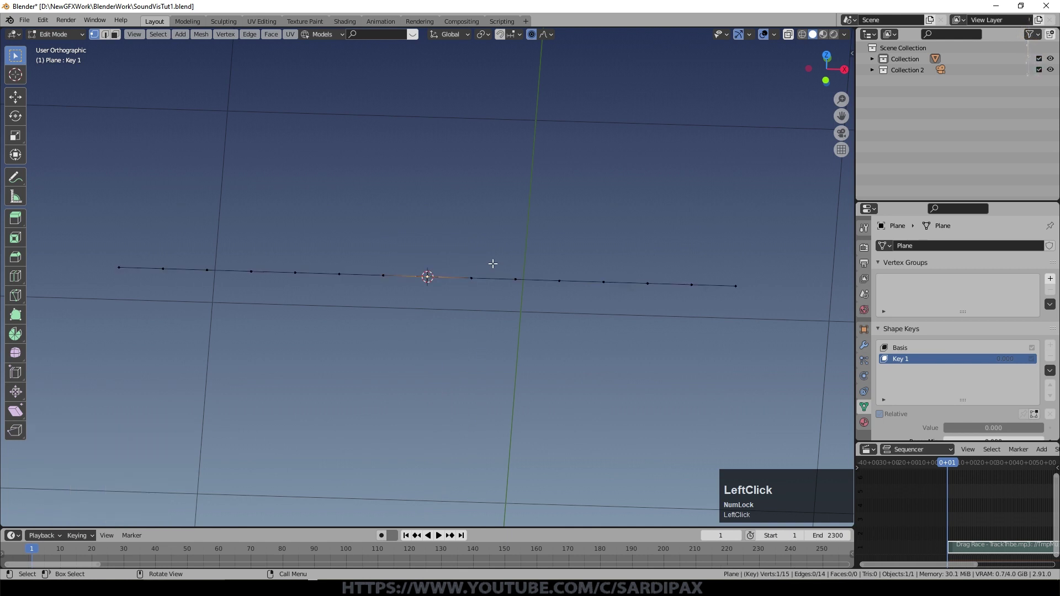
key(KP_1)
key(g)
key(z)
scroll(486, 223, up, 2)
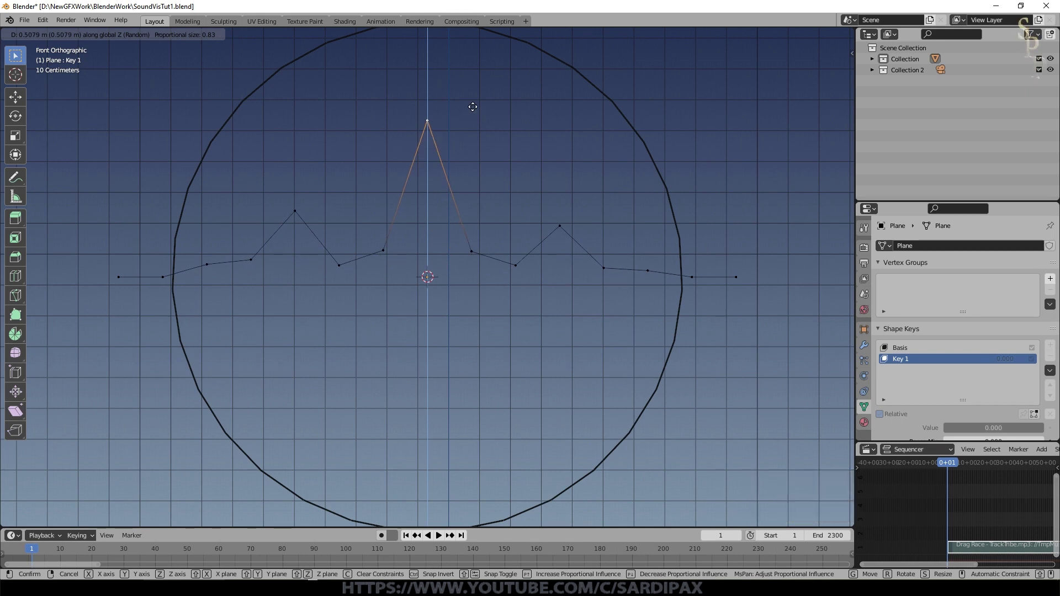
scroll(473, 107, down, 1)
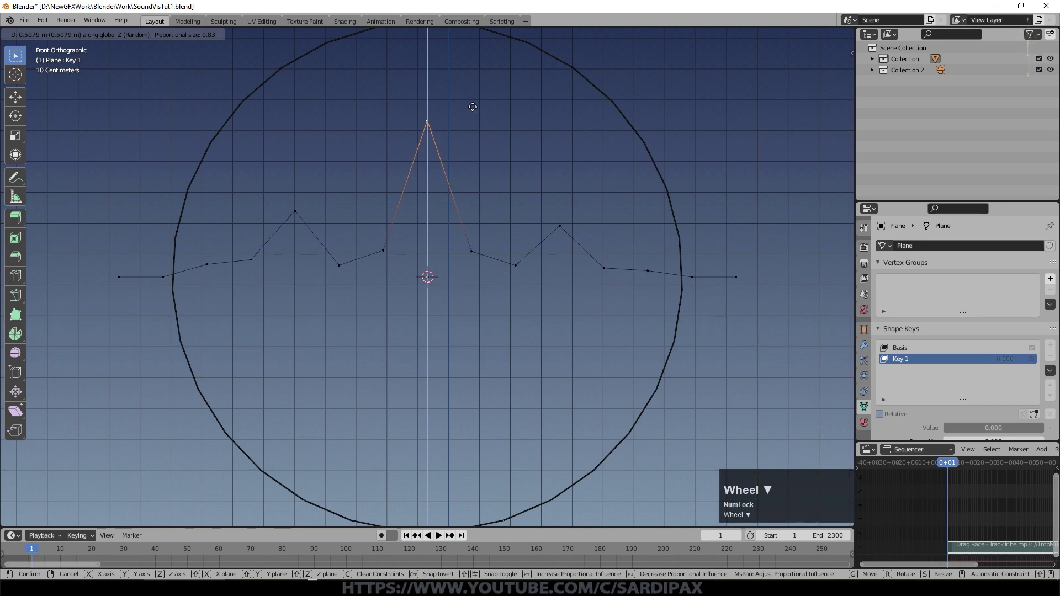
click(472, 54)
scroll(506, 186, down, 3)
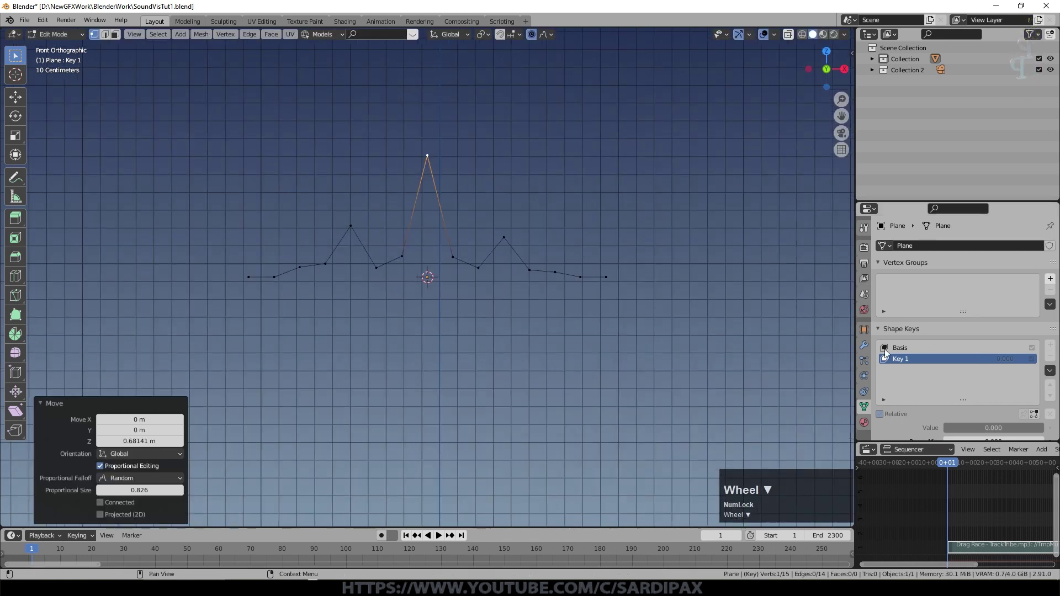
Step: Preview the second shape key's deformation in Object Mode by sweeping its value up and back to 0
key(Tab)
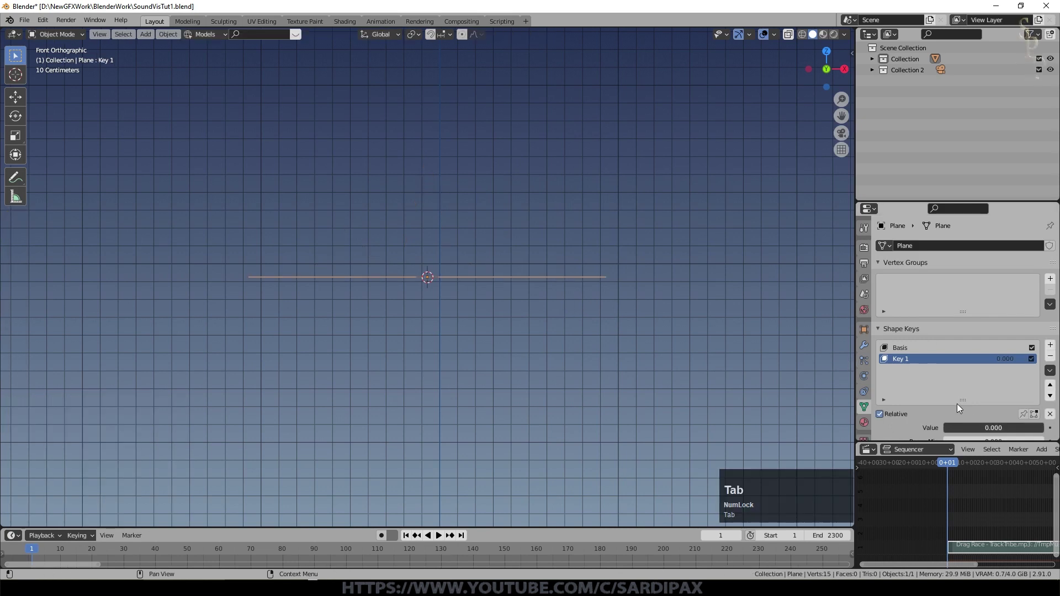
scroll(956, 403, down, 4)
click(963, 339)
drag(962, 339, 1045, 339)
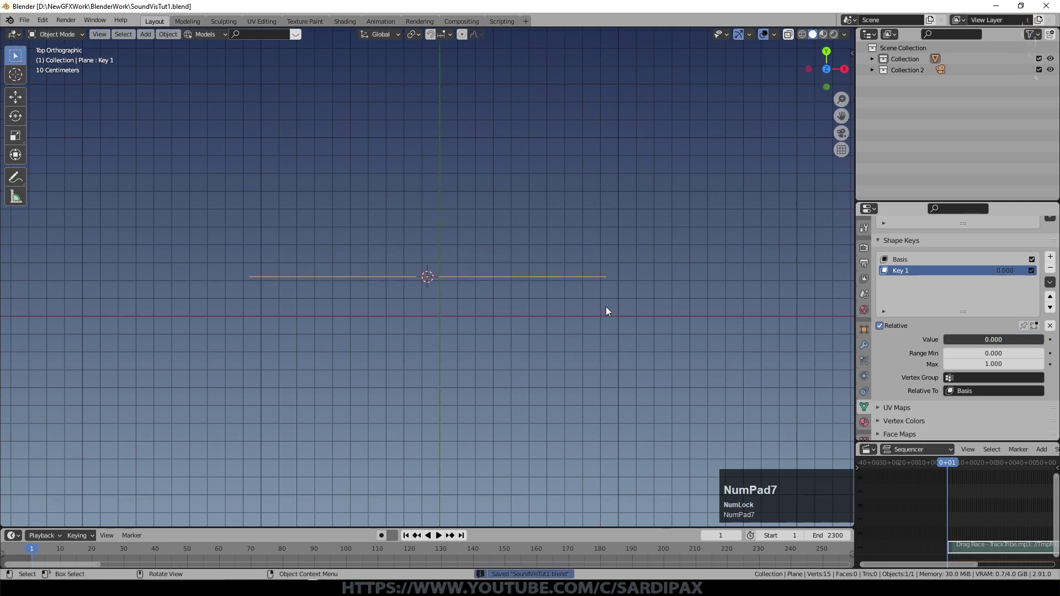
Step: Duplicate the line in place and move the copy 0.2 m along Y
shift+middle_drag(609, 316, 619, 364)
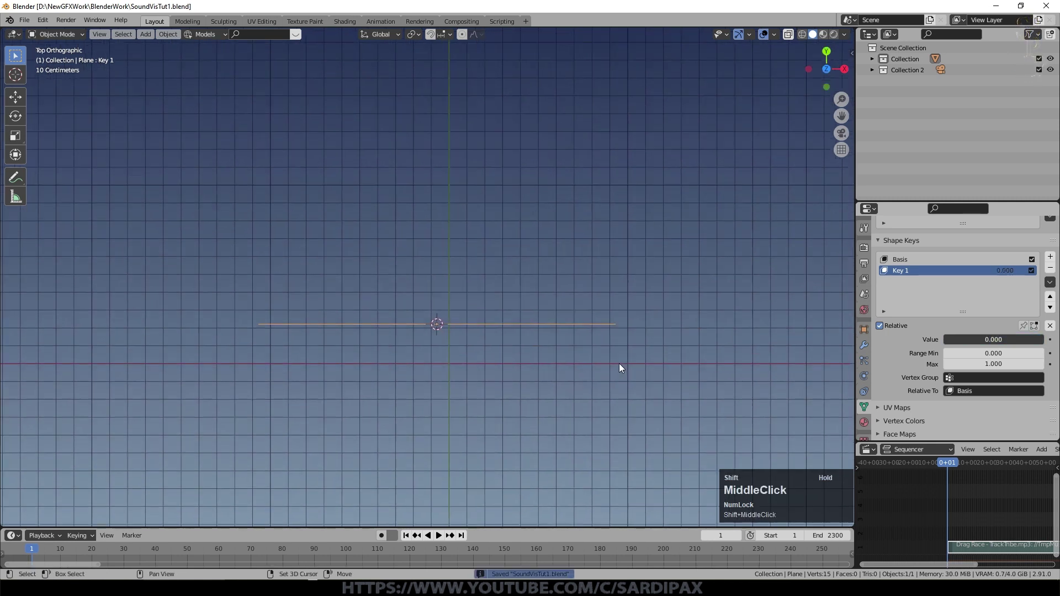
key(shift+d)
right_click(643, 349)
text(gy)
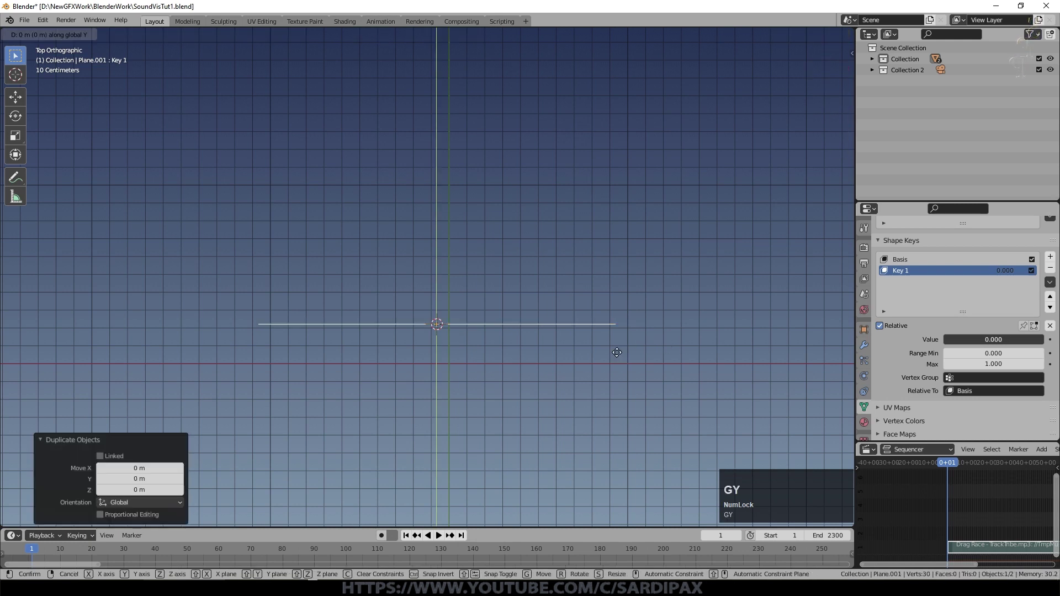
text(.2)
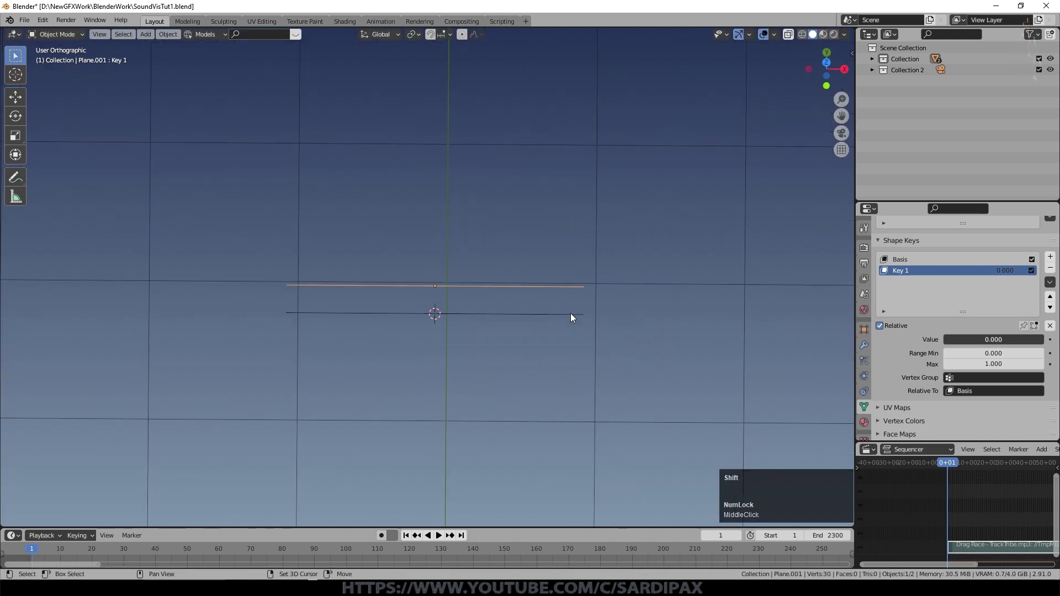
Step: Duplicate both lines together and move the copies 0.4 m along Y
shift+click(569, 314)
key(KP_7)
key(shift+d)
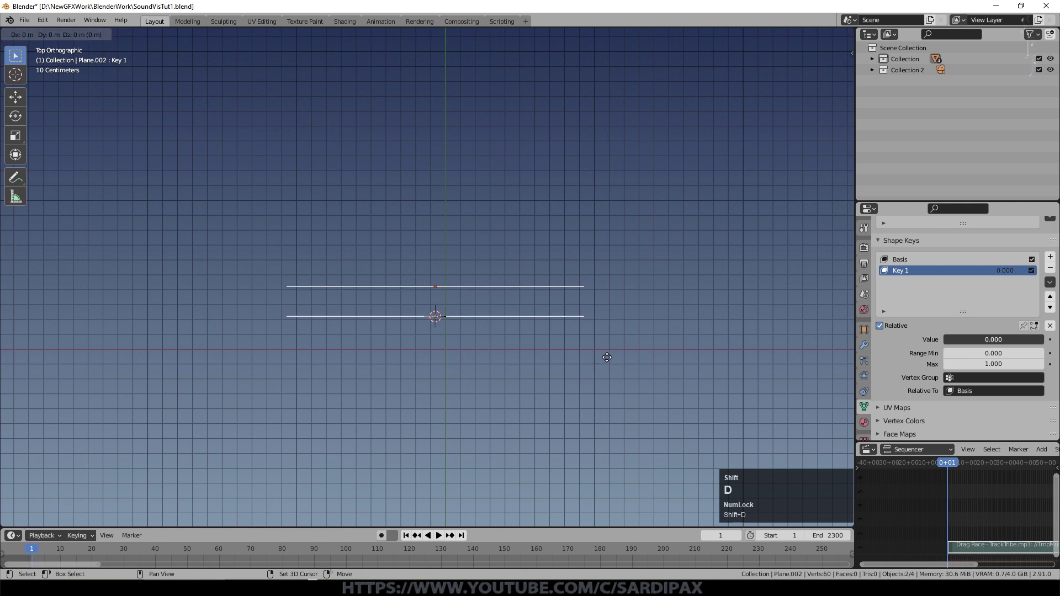
right_click(629, 357)
text(gy.4)
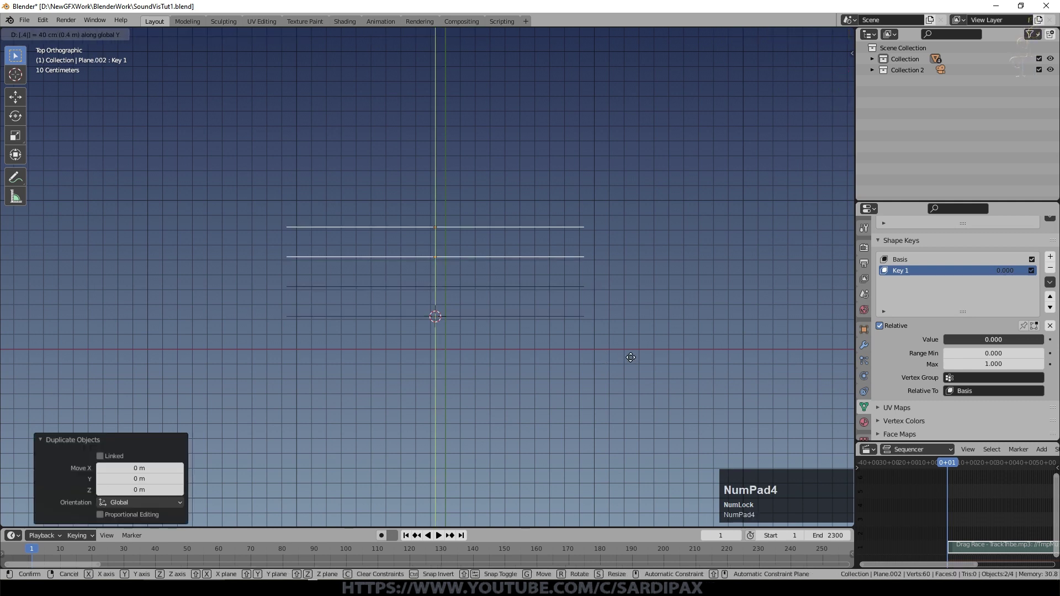
key(KP_Enter)
Step: Duplicate the two farthest lines and move the copies 0.4 m along Y to make six evenly spaced lines
shift+click(505, 286)
click(503, 257)
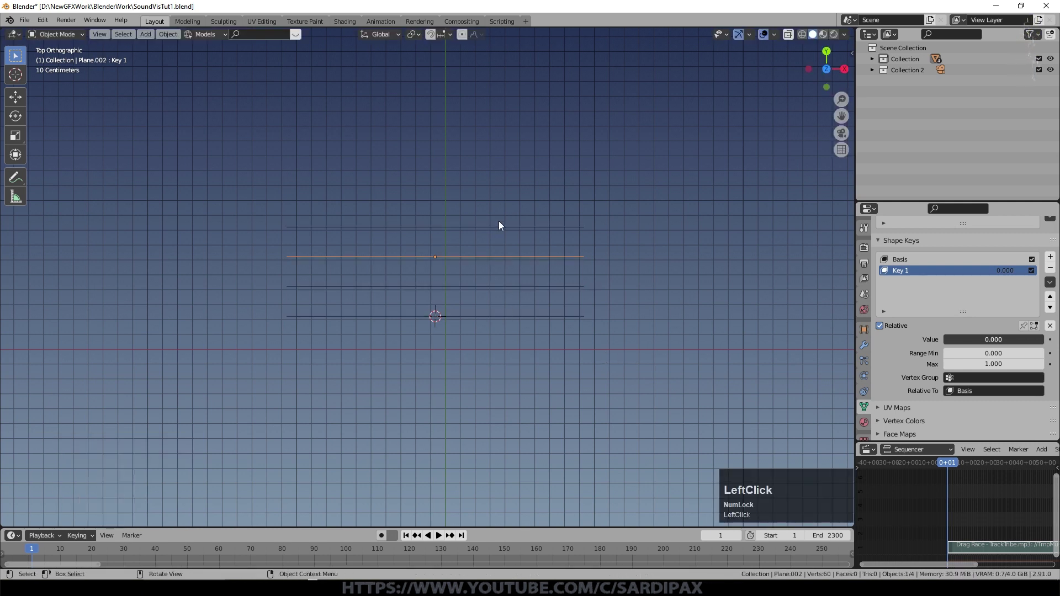
shift+click(496, 227)
key(shift+d)
right_click(630, 265)
text(g)
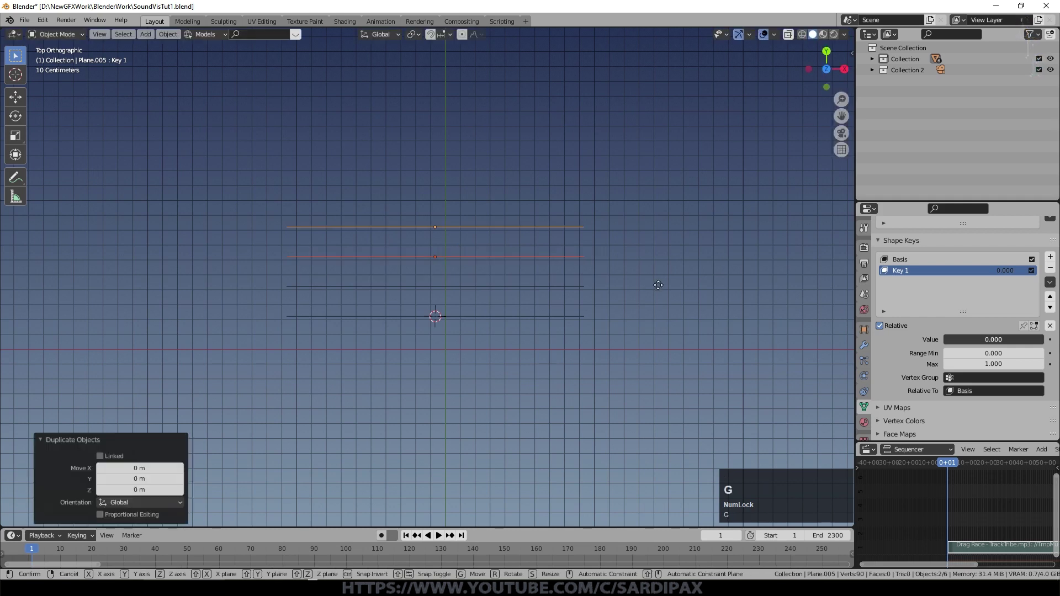
text(y.4)
key(KP_Enter)
Step: Hide the floor grid in the viewport overlays
mouse_move(657, 286)
middle_down()
mouse_move(671, 328)
mouse_move(622, 280)
mouse_move(647, 340)
mouse_move(595, 319)
mouse_move(595, 294)
mouse_move(626, 299)
mouse_move(638, 286)
middle_up()
click(775, 33)
click(743, 88)
scroll(638, 286, up, 2)
click(475, 387)
click(518, 324)
click(559, 270)
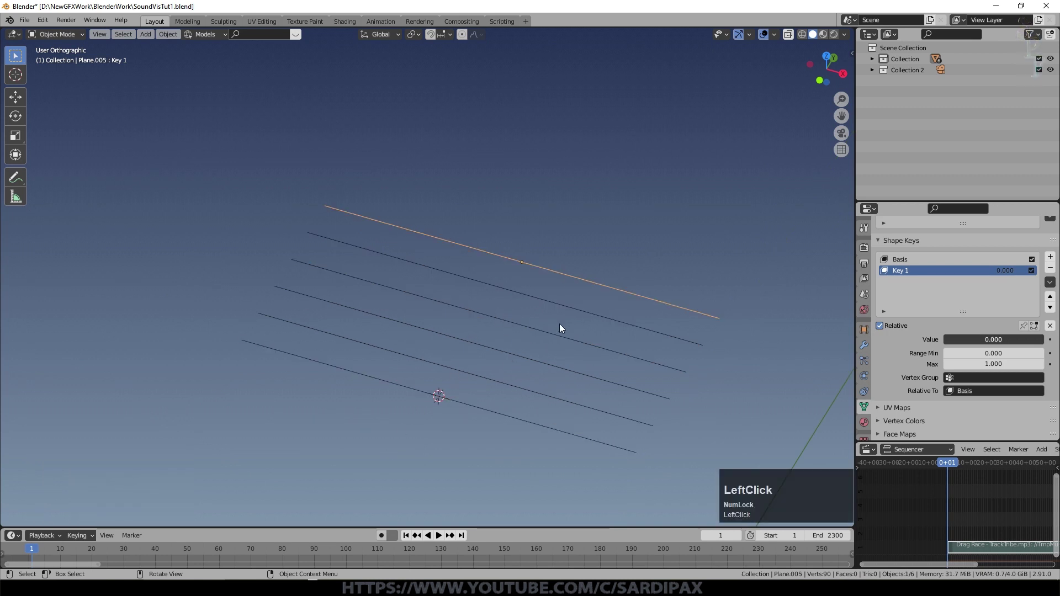
click(477, 409)
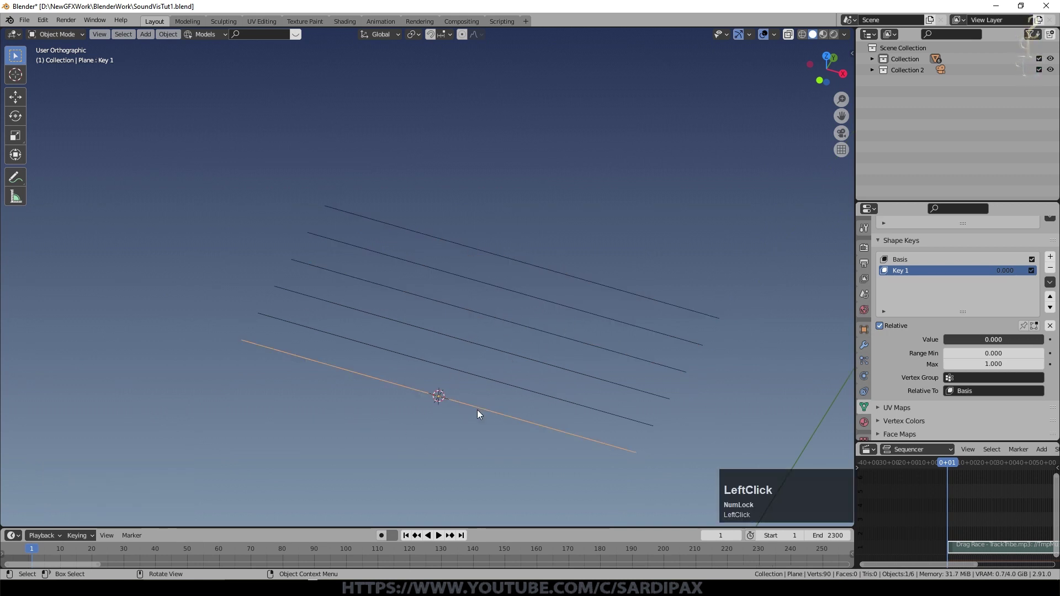
Step: Rename the deforming shape key of the second line to Key 2
click(492, 382)
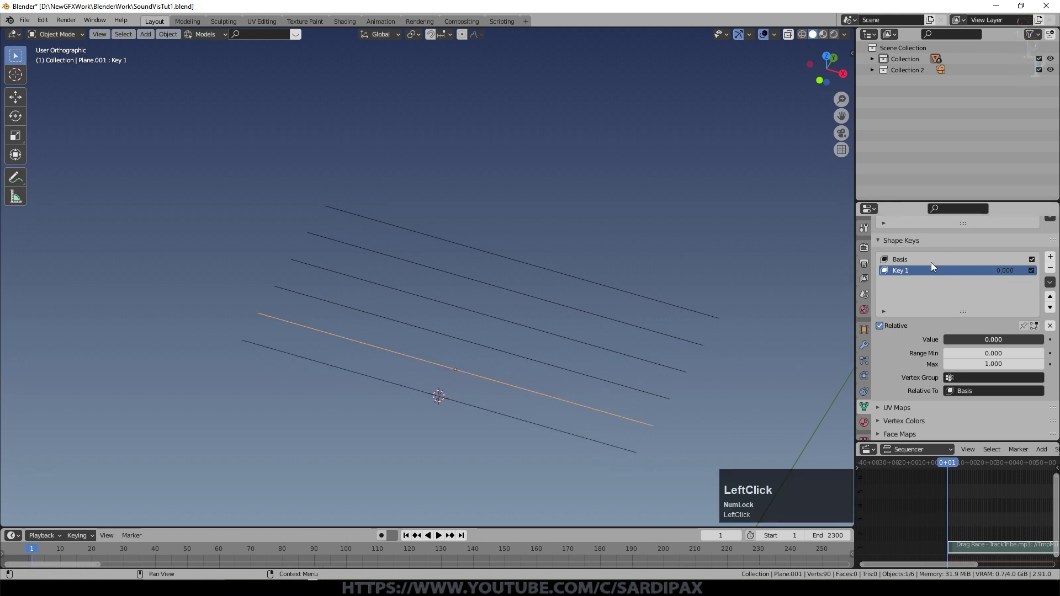
click(916, 269)
key(BackSpace)
text(2)
key(Return)
Step: Rename the deforming shape keys of the third and fourth lines to Key 3 and Key 4
click(588, 370)
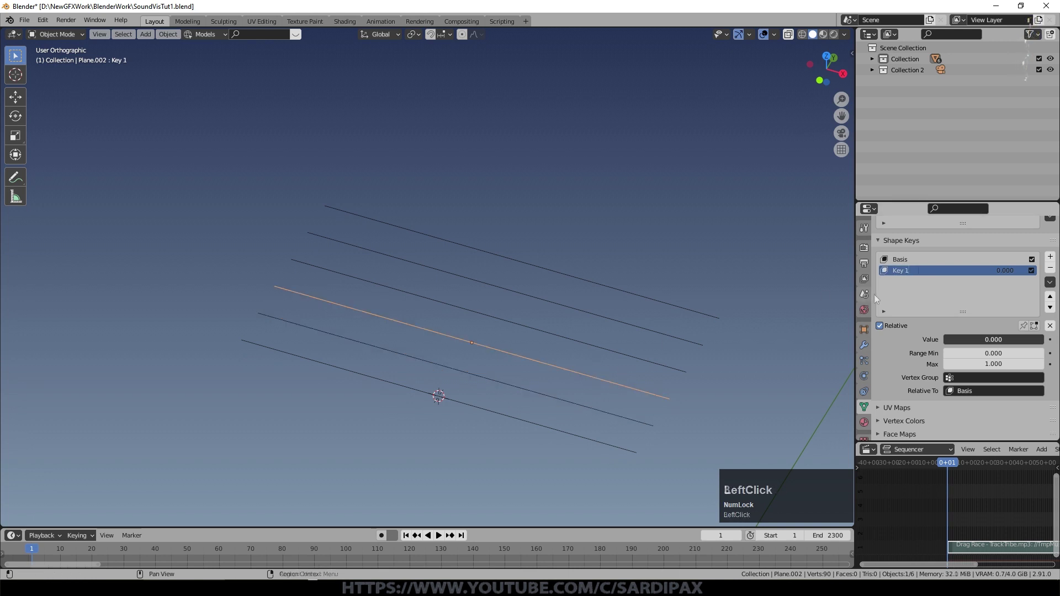
click(613, 351)
double_click(923, 271)
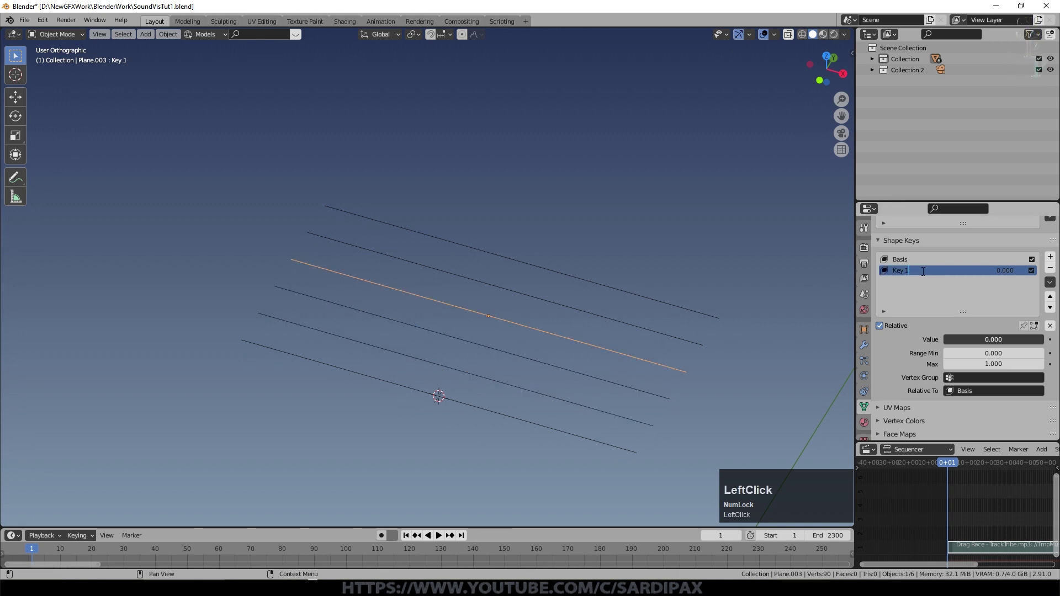
key(BackSpace)
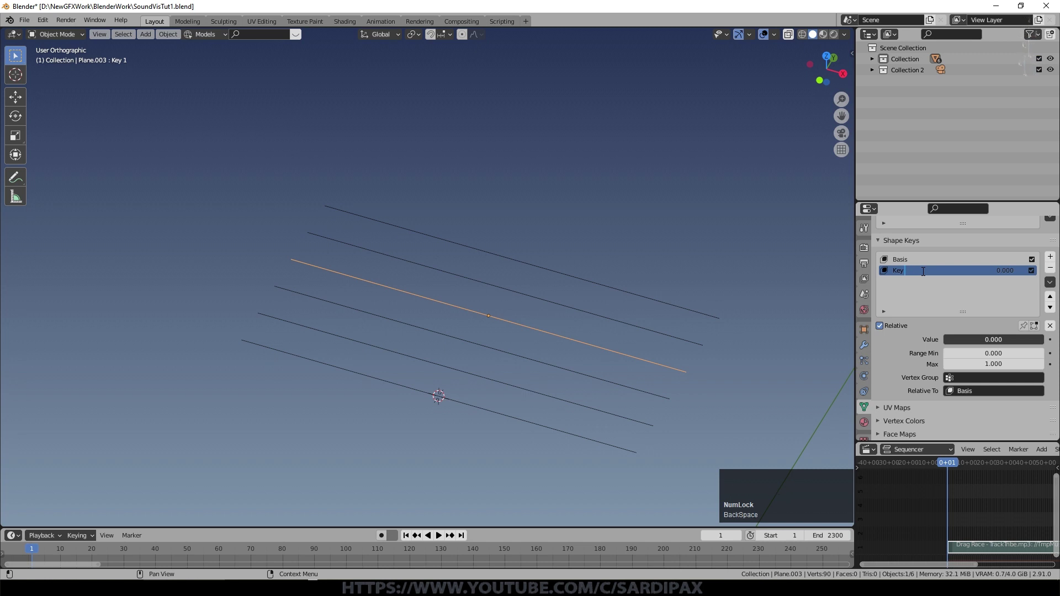
Step: Rename the deforming shape keys of the fifth and sixth lines to Key 5 and Key 6
click(633, 327)
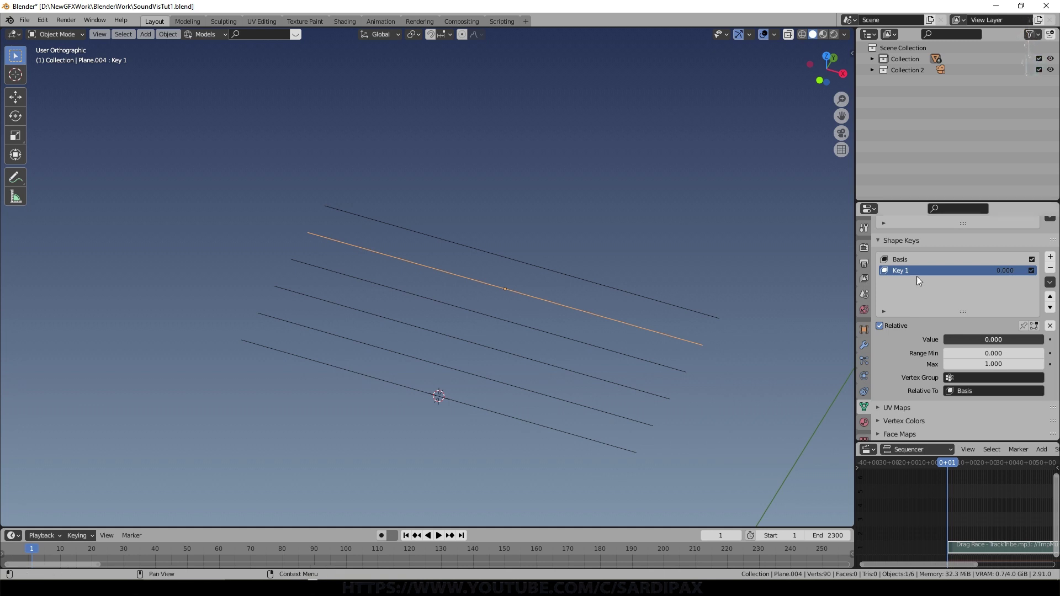
double_click(903, 269)
text(Key 5)
key(Return)
click(689, 310)
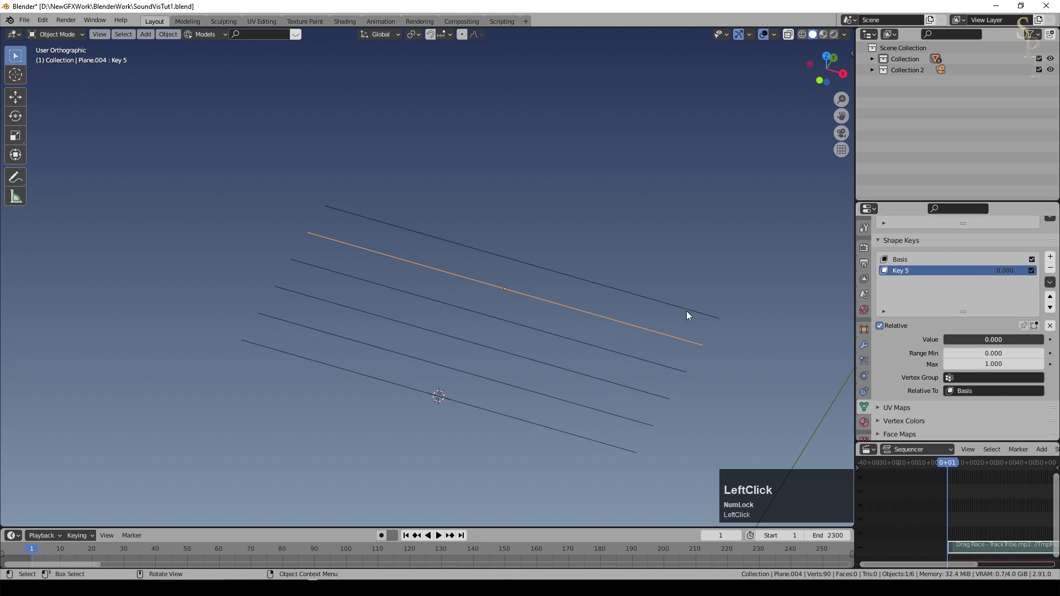
key(BackSpace)
text(6)
key(Return)
Step: Join all six lines into one object with the first line active, and enlarge its shape key list
click(604, 322)
click(596, 350)
click(588, 376)
click(580, 411)
click(572, 434)
click(638, 316)
shift+click(627, 324)
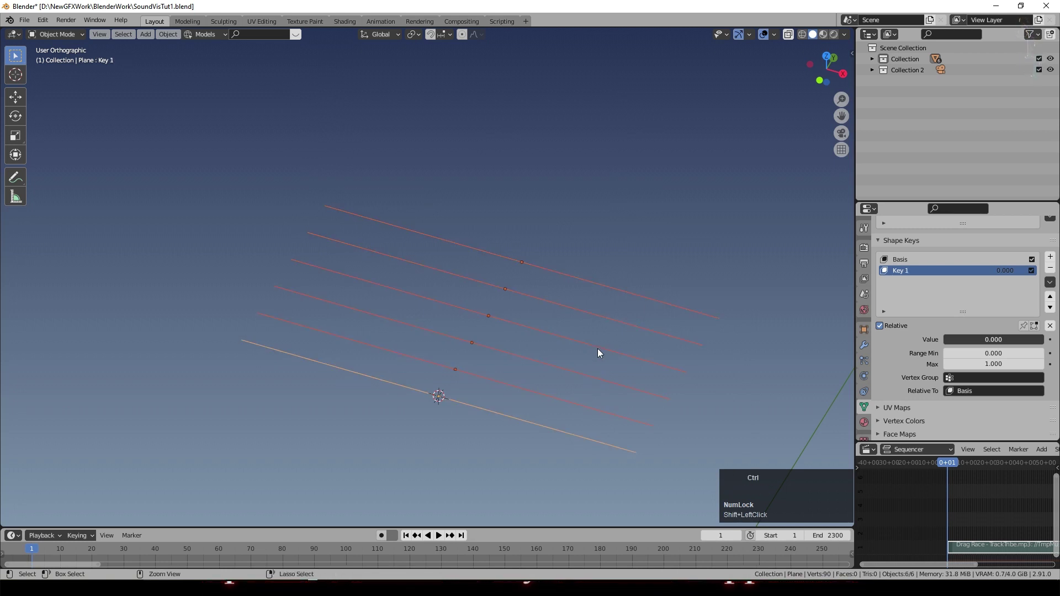
key(ctrl+j)
drag(963, 312, 963, 328)
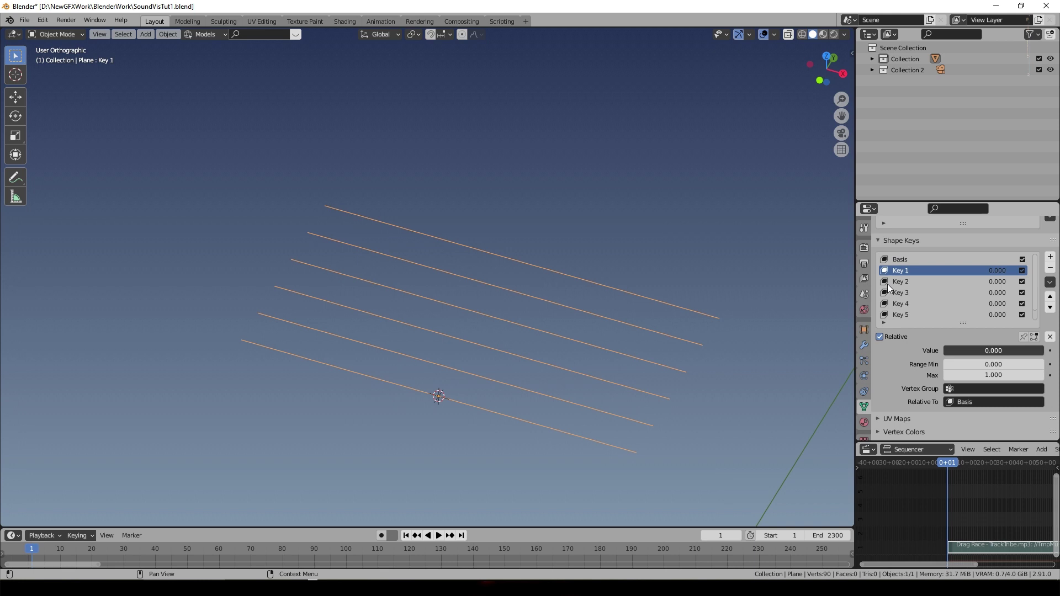
Step: Preview how shape key Key 1 deforms the joined lines by varying its value, and compare Key 2
click(901, 271)
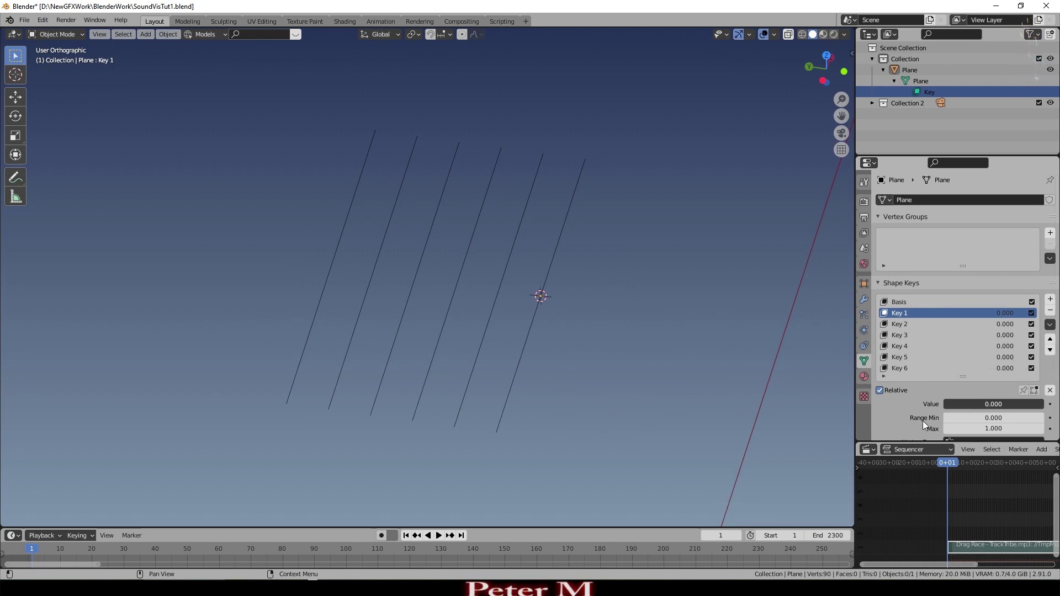
click(906, 325)
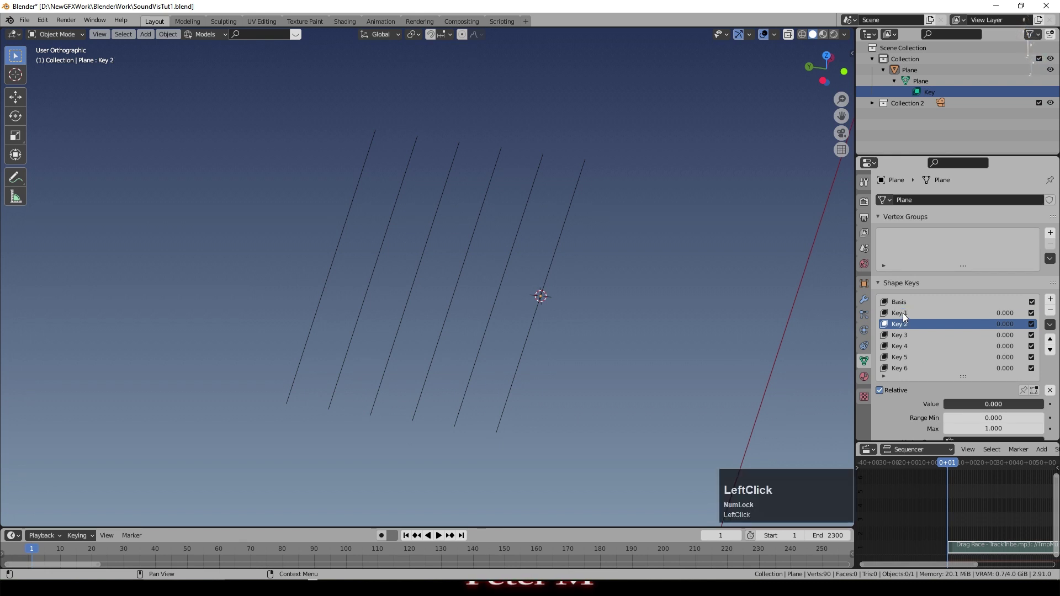
click(902, 313)
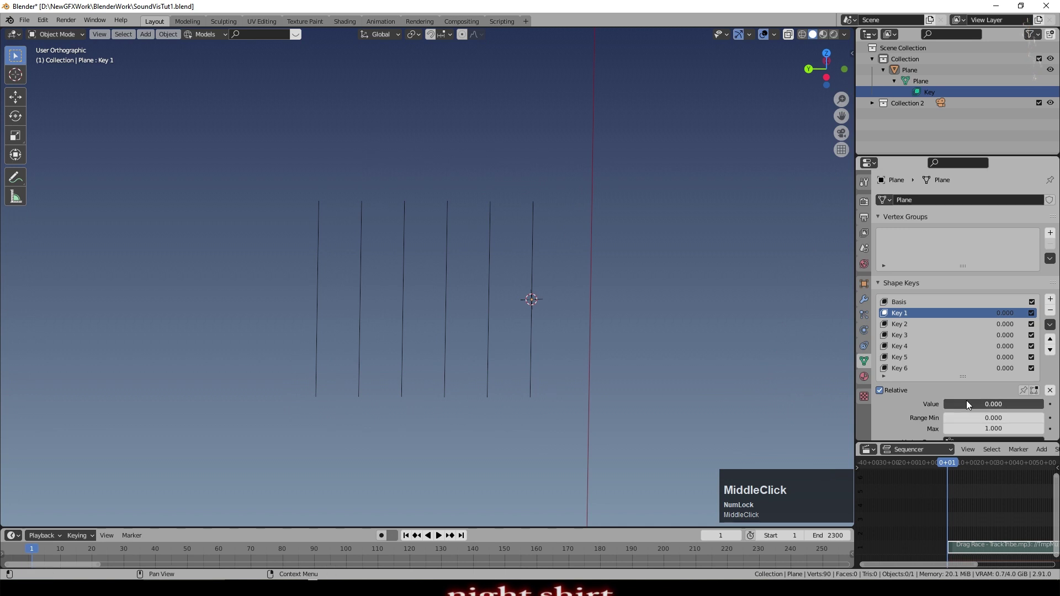
drag(966, 402, 944, 402)
middle_drag(602, 402, 492, 409)
drag(982, 404, 944, 404)
click(903, 322)
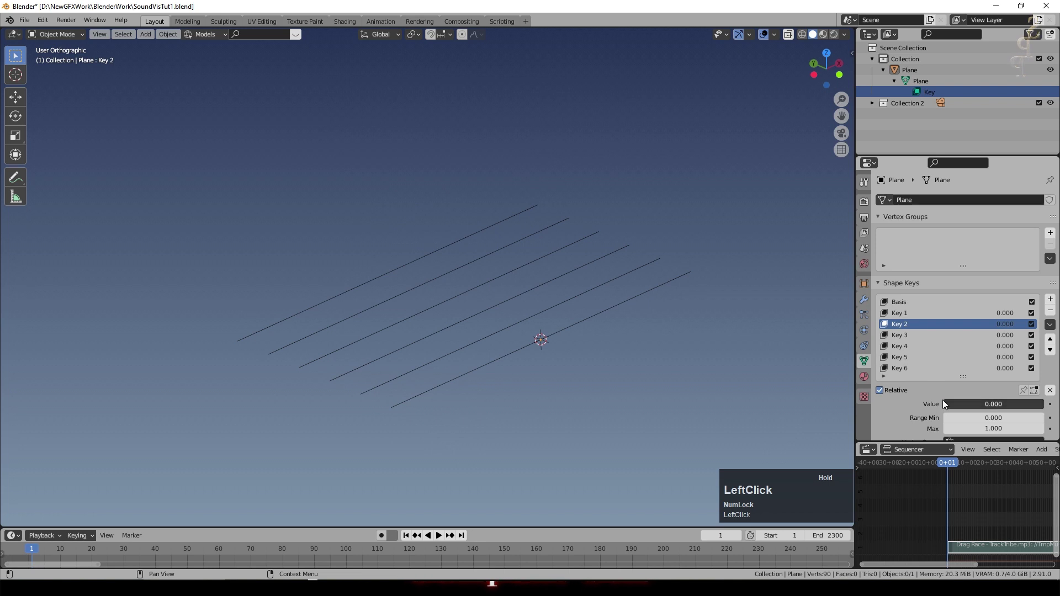
click(909, 316)
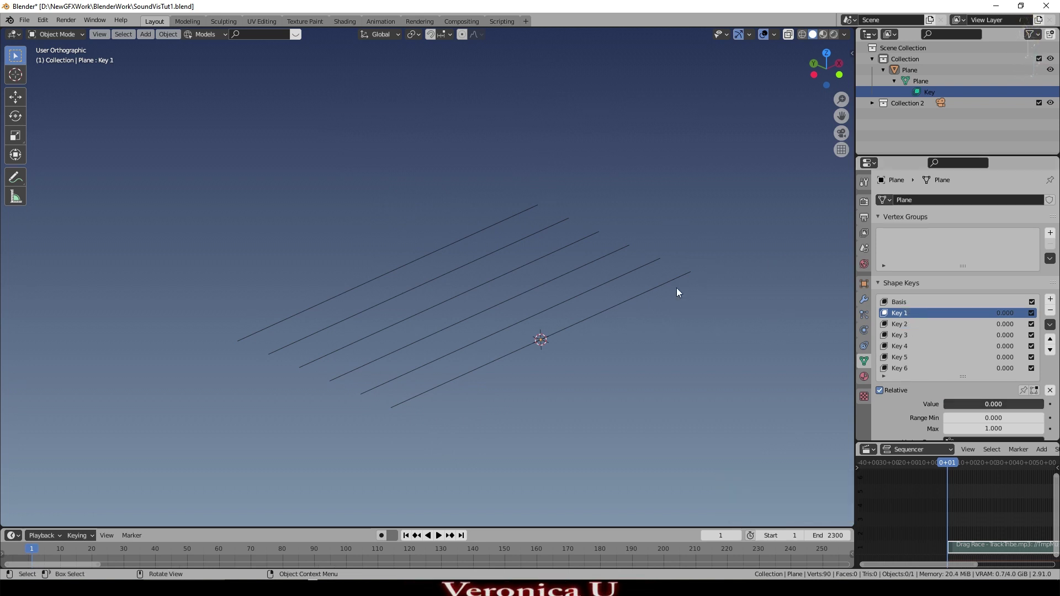
Step: In Edit Mode, assign all vertices of the first line to a new vertex group named L1
key(Tab)
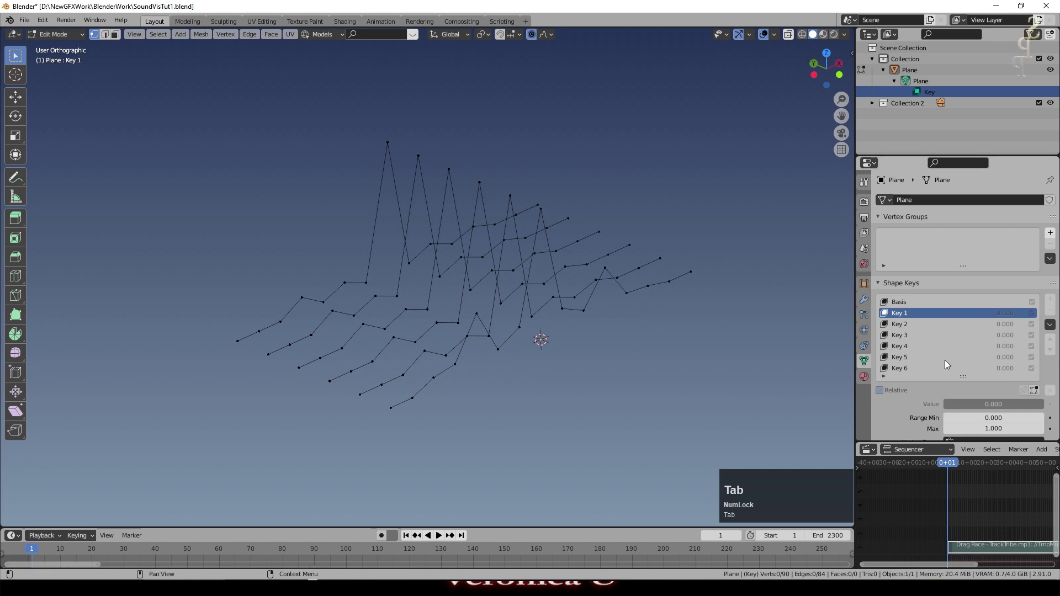
alt+click(595, 357)
middle_drag(613, 360, 1053, 243)
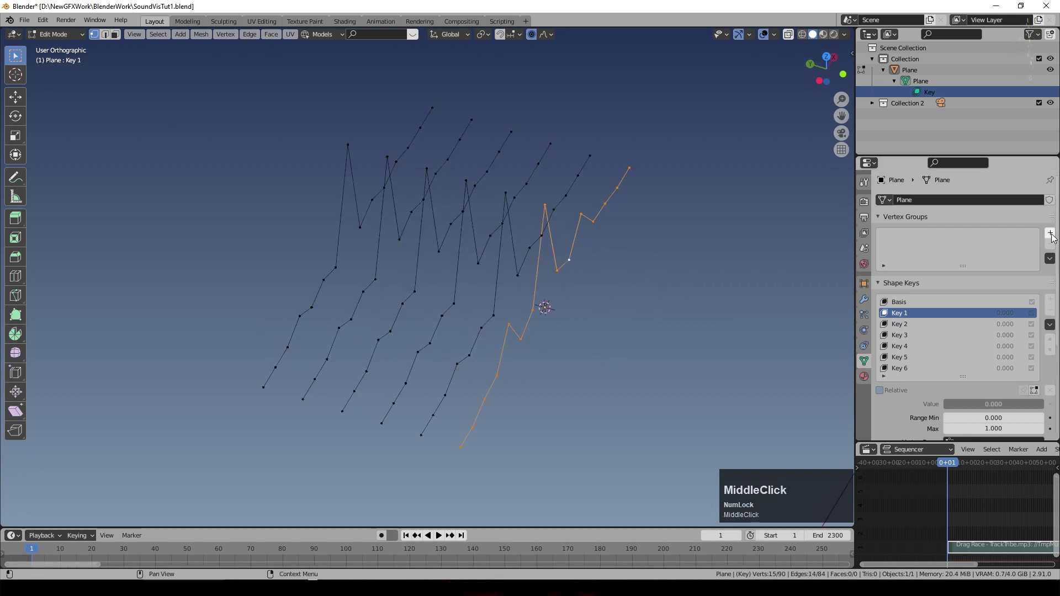
click(1051, 238)
double_click(939, 235)
text(L1)
key(KP_Enter)
click(897, 301)
Step: Add a vertex group named L2 for the second line and assign its vertices
alt+click(506, 310)
click(1050, 233)
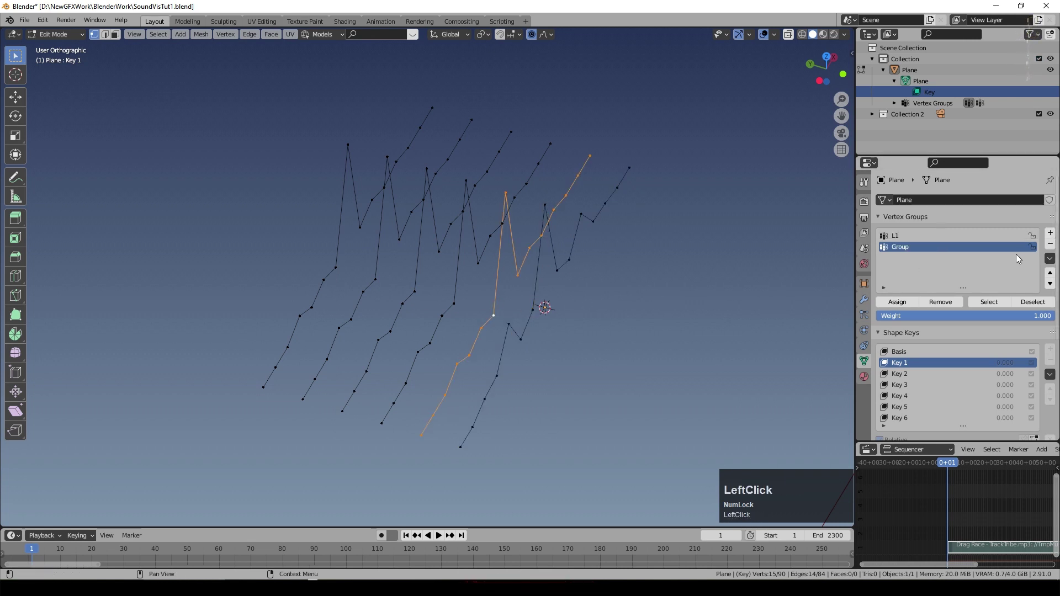
double_click(905, 248)
text(L2)
key(Return)
Step: Add a vertex group named L3 for the third line and assign its vertices
alt+click(445, 315)
click(1050, 233)
double_click(908, 259)
text(L3)
key(Return)
Step: Add vertex groups L4, L5 and L6 for the fourth, fifth and sixth lines and assign their vertices
alt+click(408, 299)
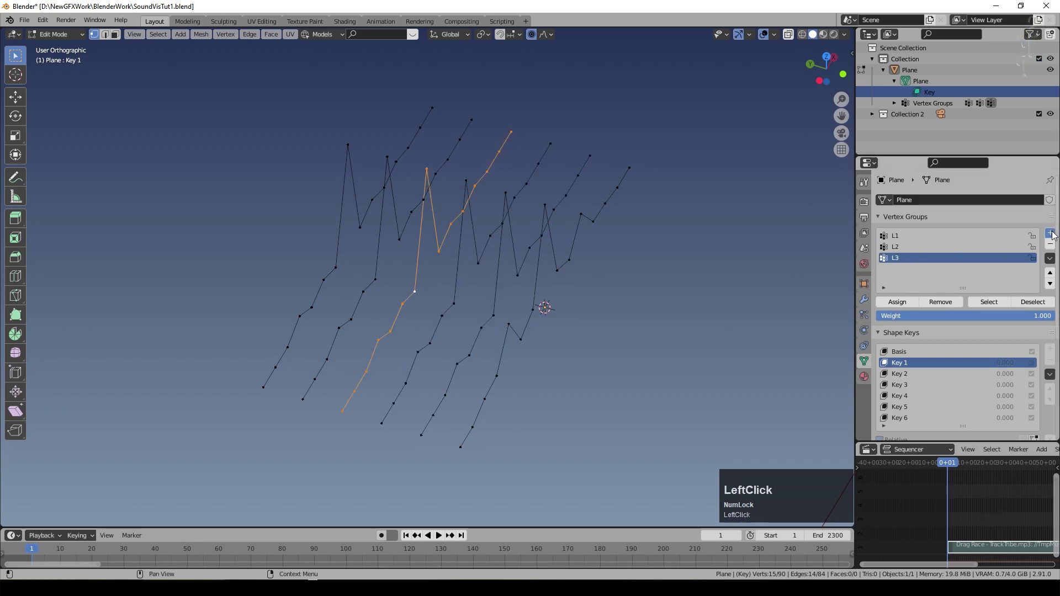
click(1050, 232)
double_click(908, 269)
text(L4aa)
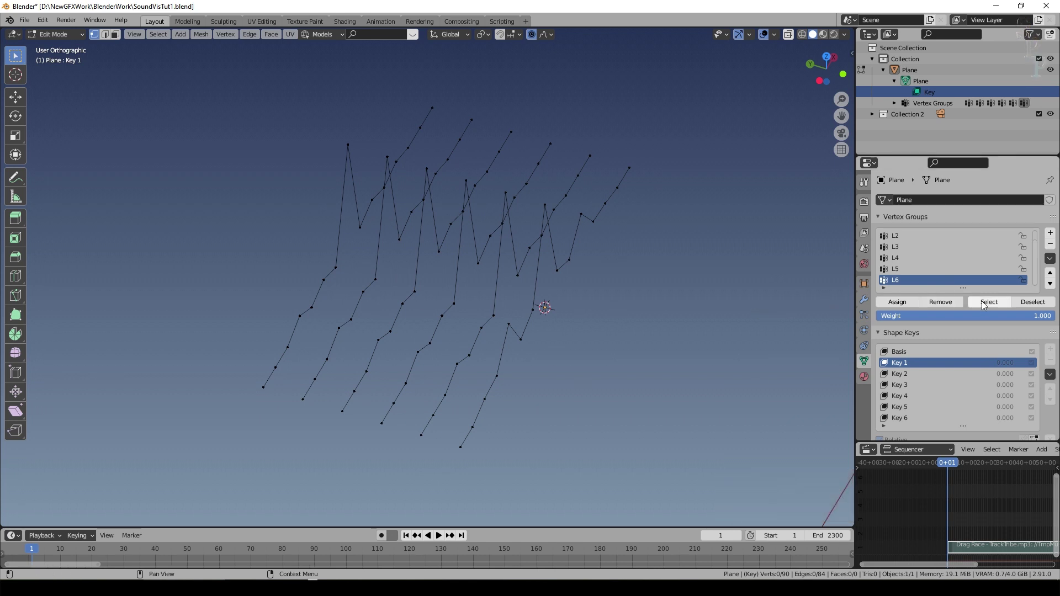
Step: Check the vertex groups from L6 down to L1 by selecting their vertices, and return to Object Mode
click(986, 303)
key(a)
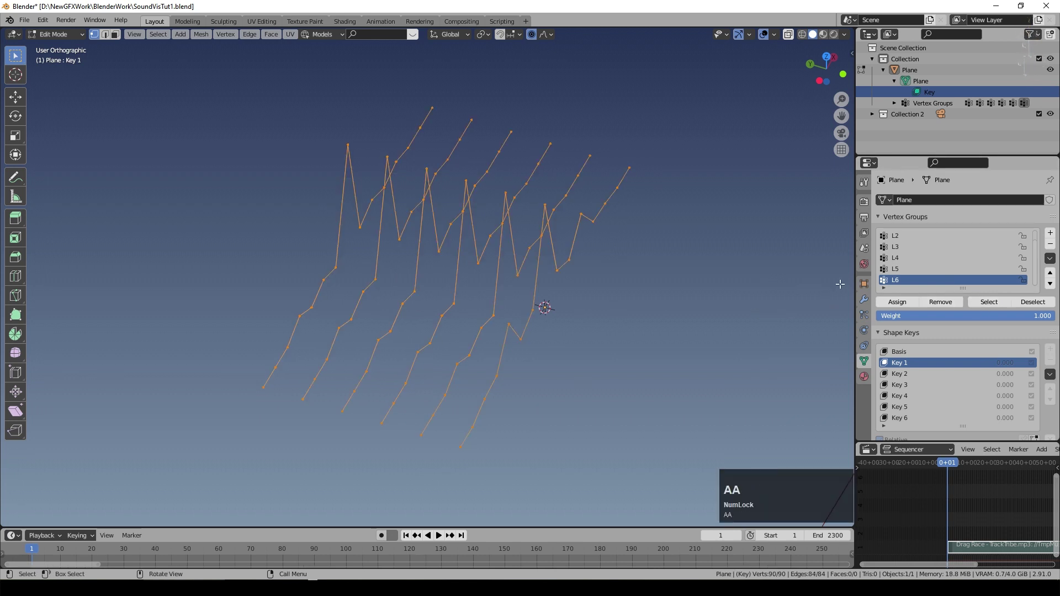
key(a)
click(929, 270)
click(988, 302)
key(a)
key(a)
click(933, 247)
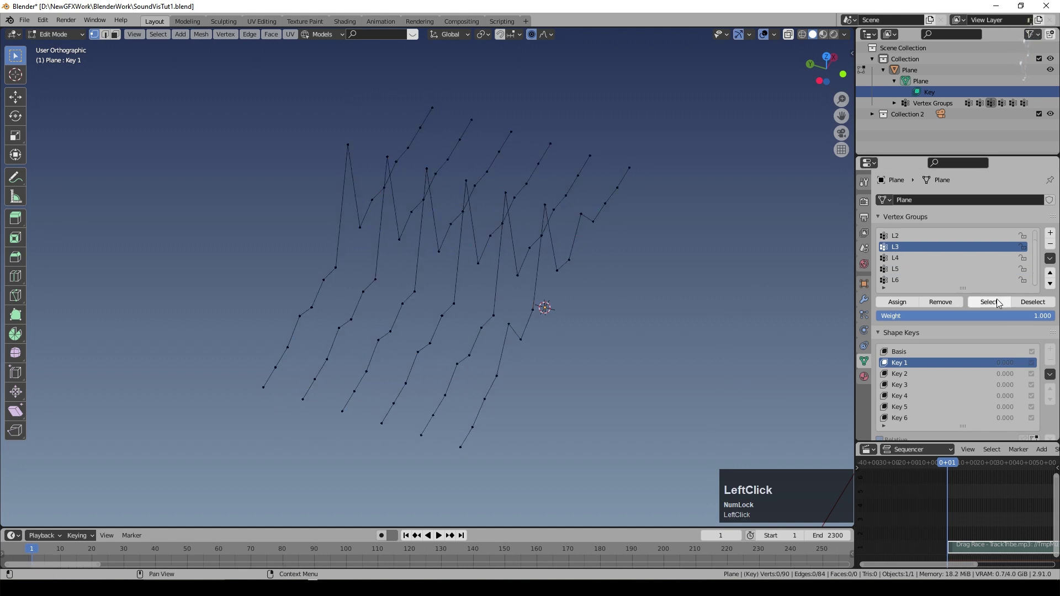
key(a)
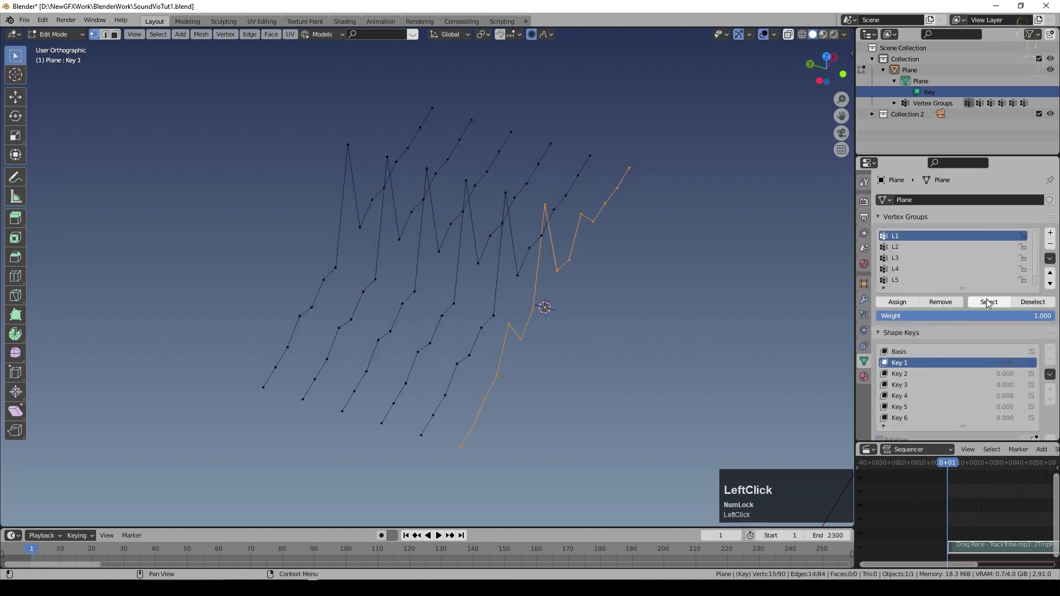
key(Tab)
Step: Limit shape keys Key 1, Key 2 and Key 3 to vertex groups L1, L2 and L3 respectively
scroll(958, 230, down, 1)
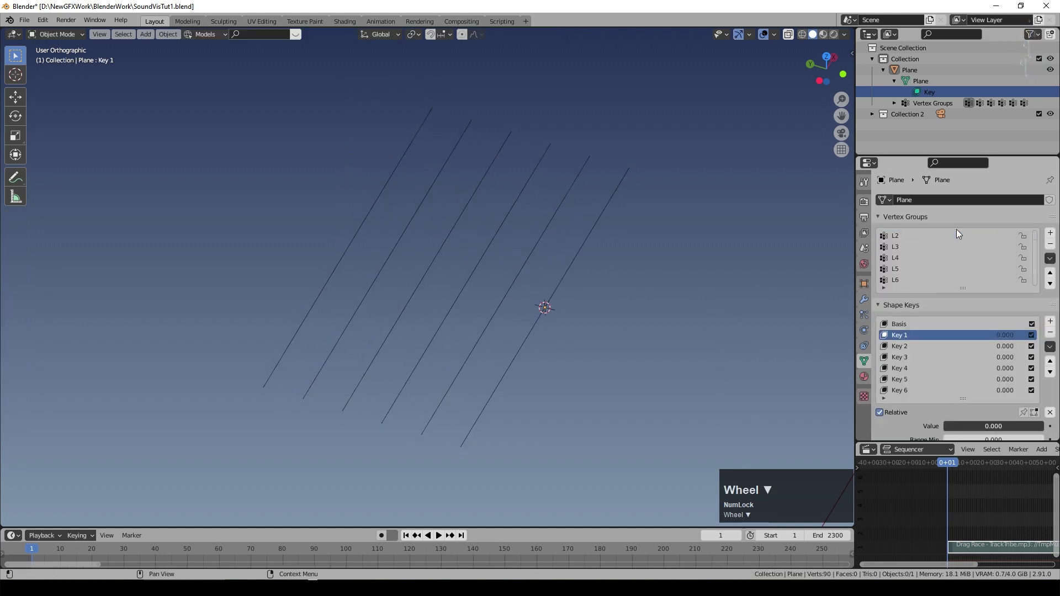
scroll(949, 235, down, 3)
scroll(976, 283, down, 2)
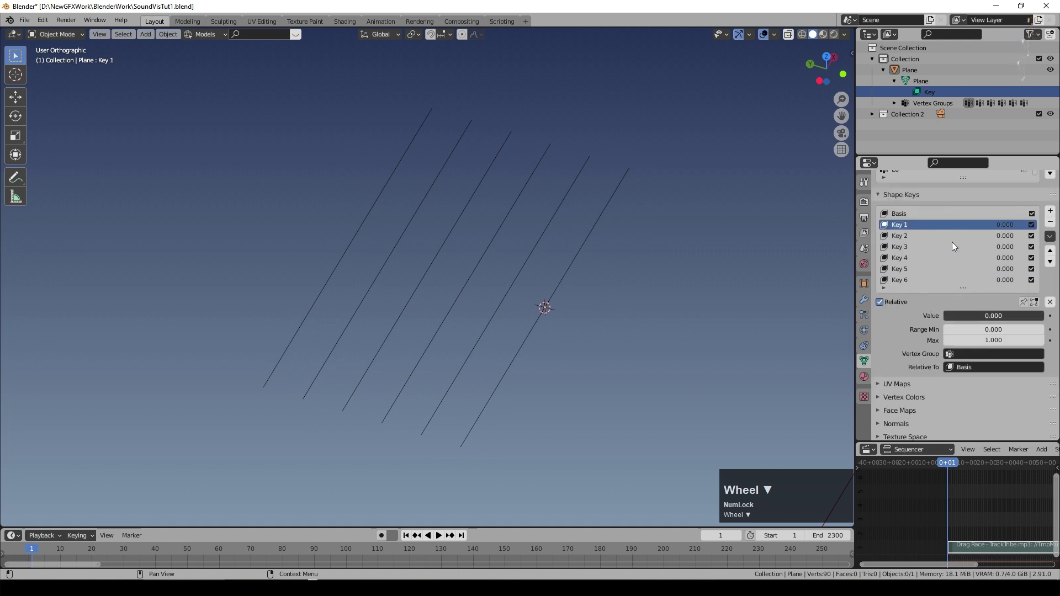
click(978, 354)
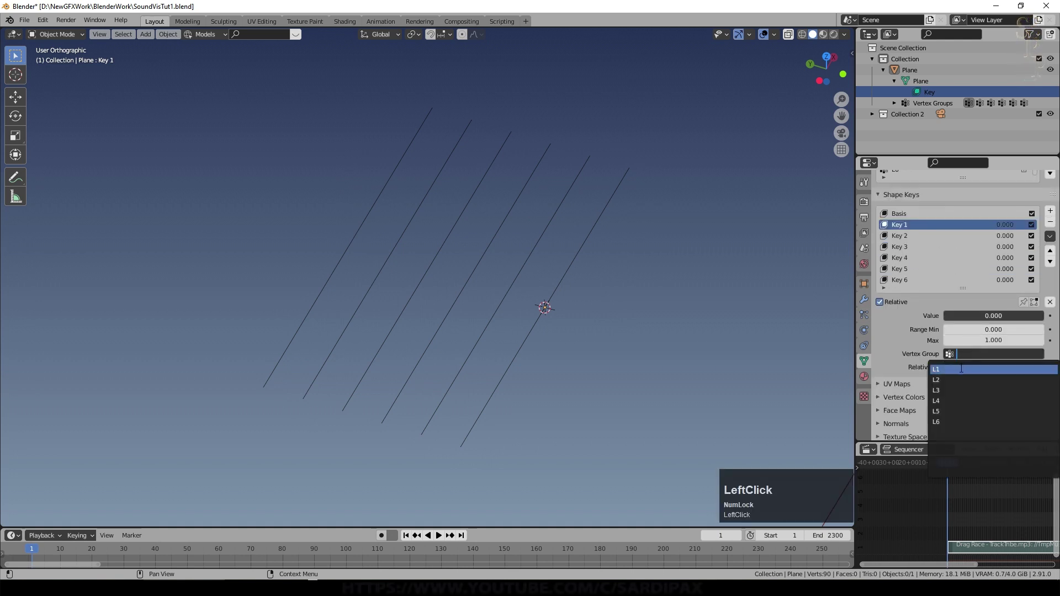
click(961, 369)
click(903, 247)
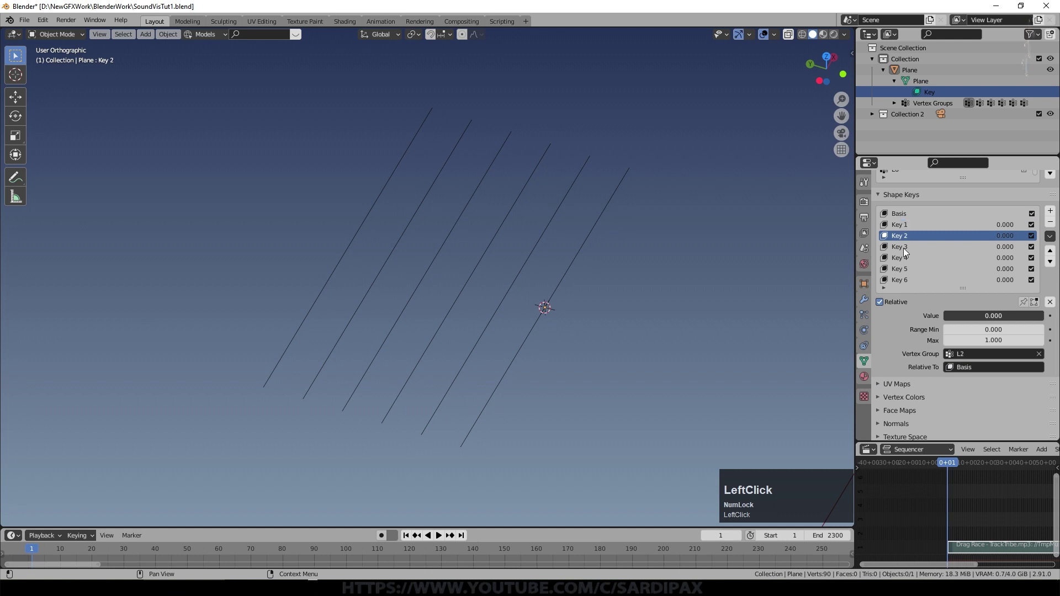
click(966, 354)
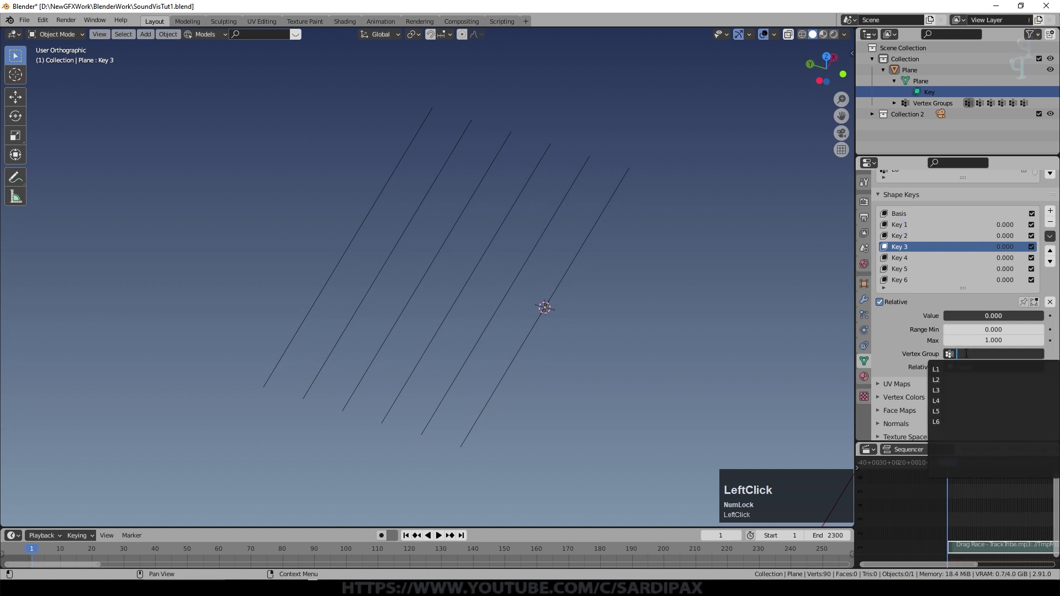
click(958, 390)
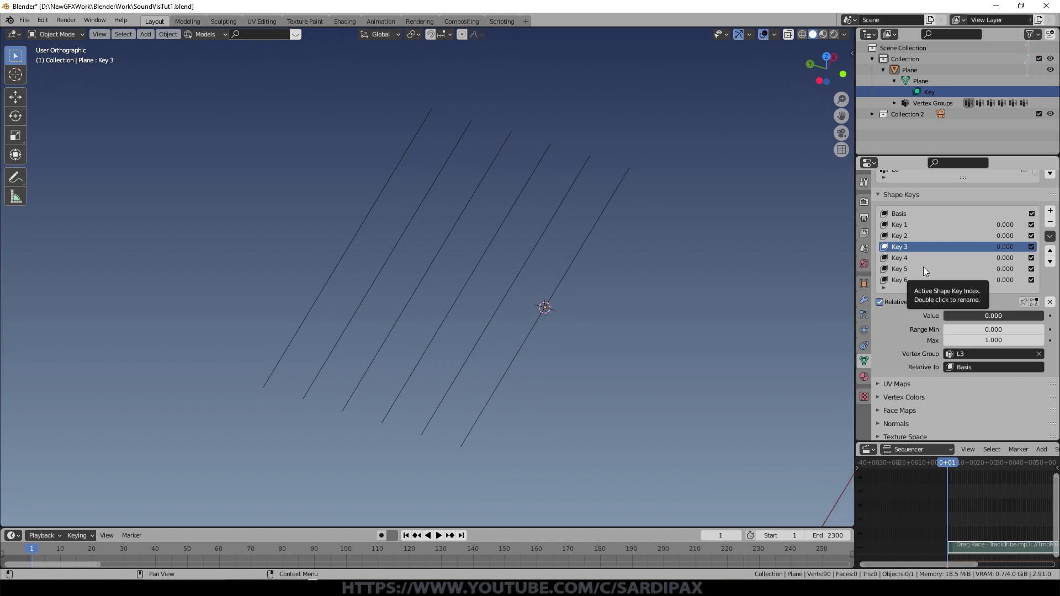
Step: Limit shape keys Key 4, Key 5 and Key 6 to vertex groups L4, L5 and L6 respectively
click(906, 257)
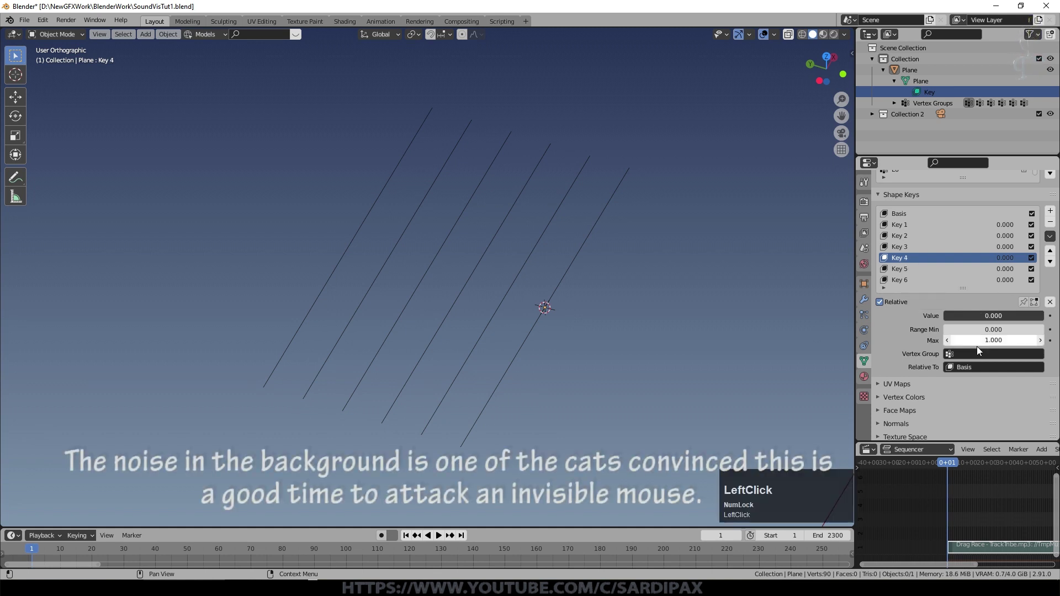
click(976, 354)
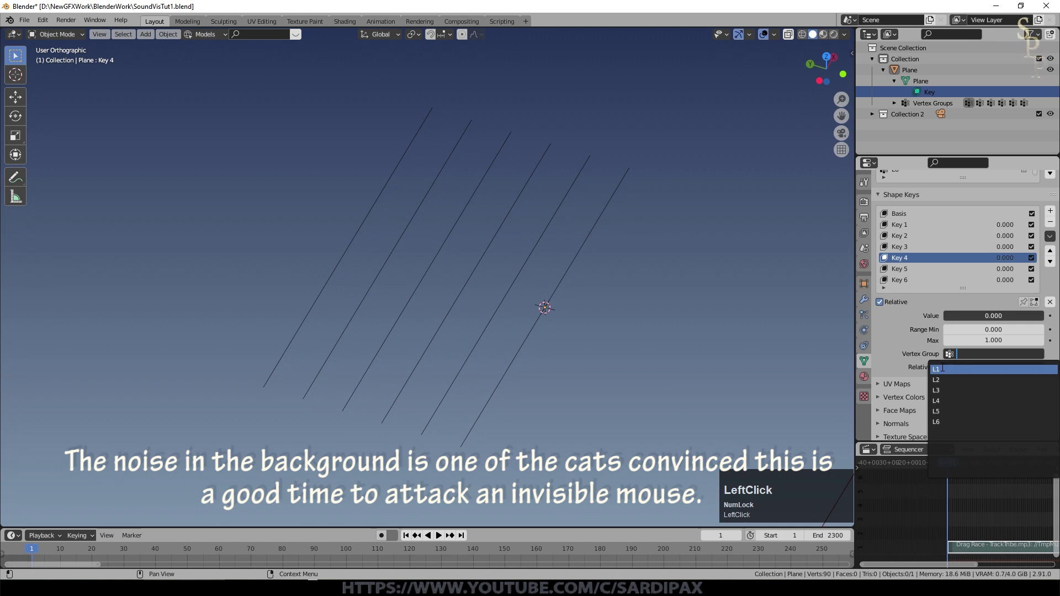
click(945, 400)
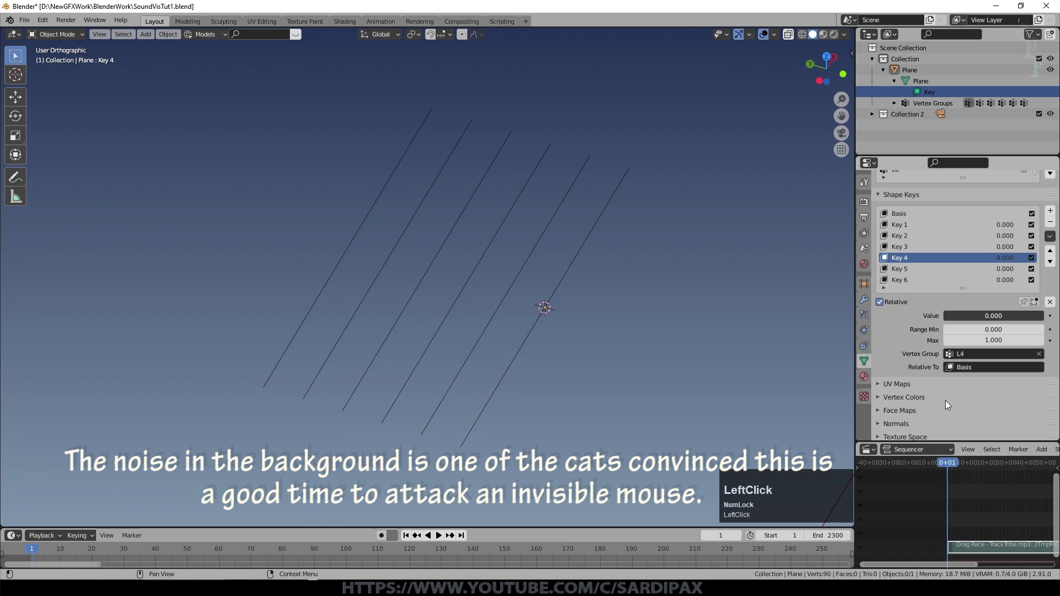
click(898, 269)
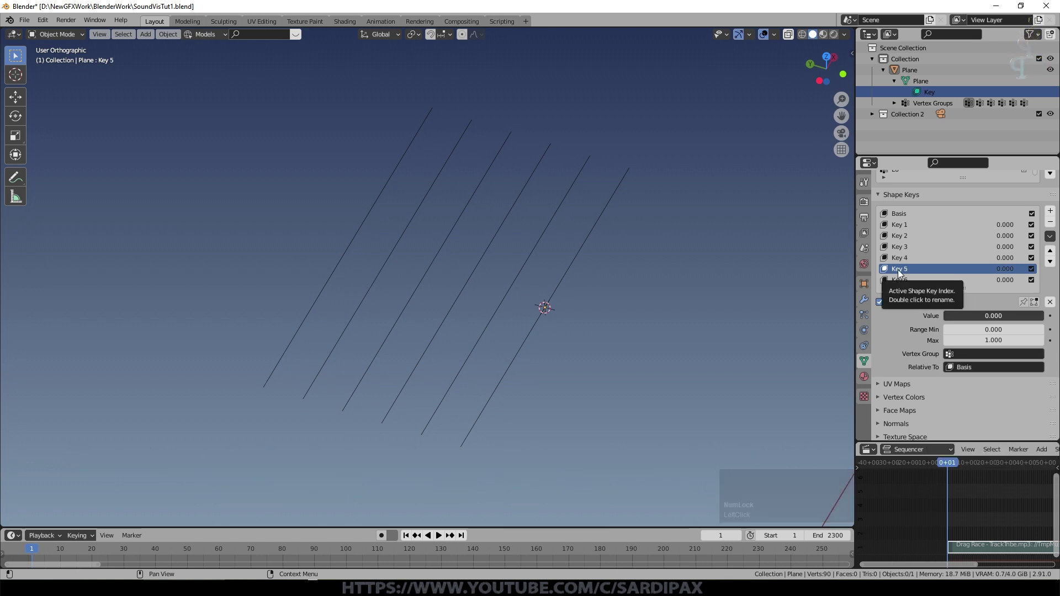
click(965, 351)
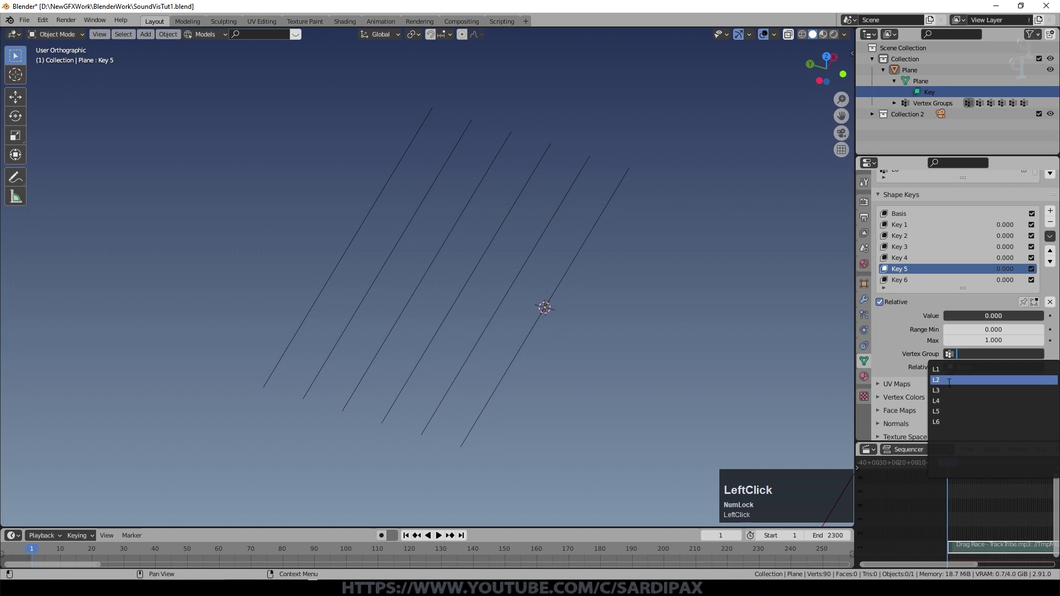
click(941, 401)
click(900, 280)
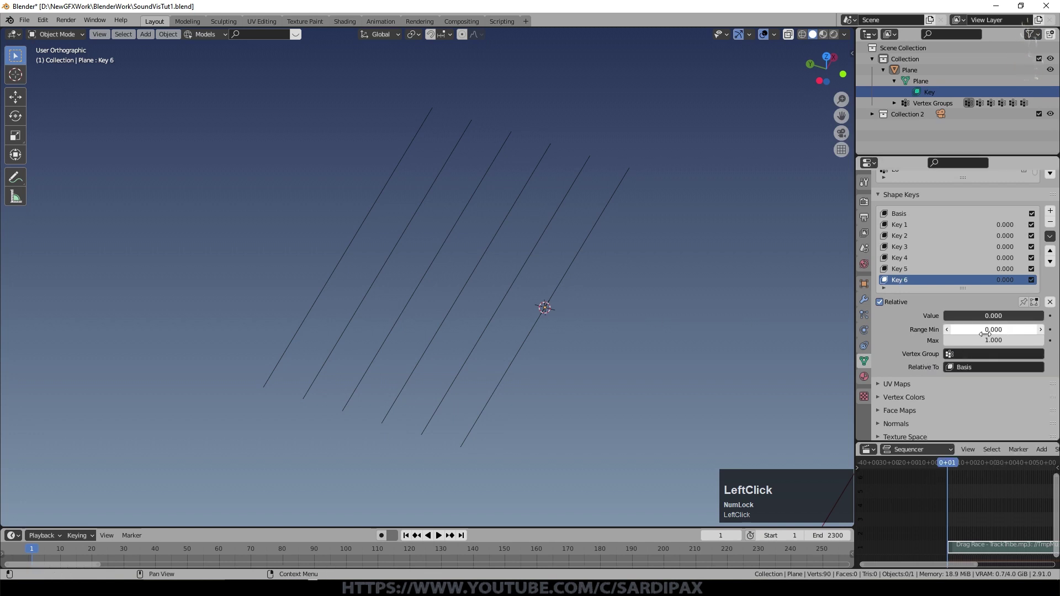
click(988, 353)
click(940, 423)
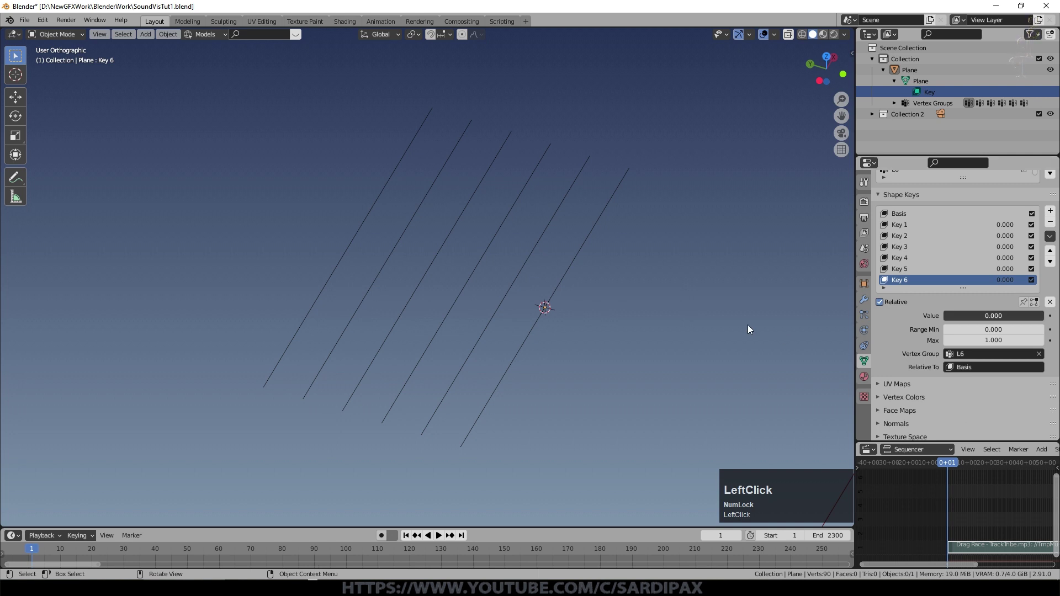
Step: Preview the effect of shape key Key 1 with its vertex group by varying its value
scroll(920, 257, up, 3)
click(904, 290)
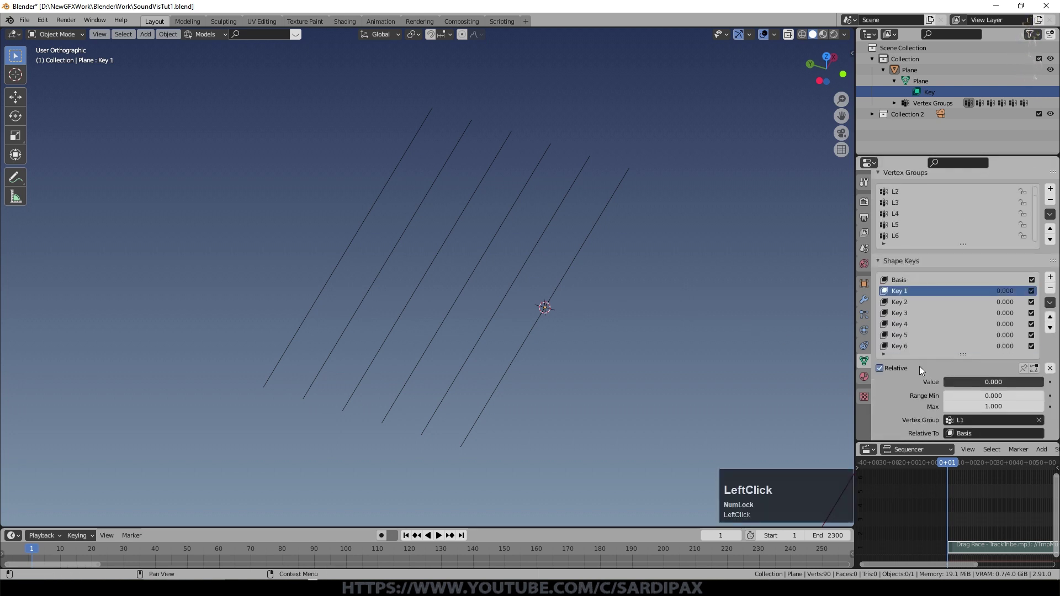
mouse_move(965, 380)
mouse_down()
mouse_move(1043, 381)
mouse_move(945, 382)
mouse_up()
Step: Activate shape key Key 6, enter Edit Mode and join the first two adjacent lines with Bridge Edge Loops
click(926, 327)
click(931, 348)
key(Tab)
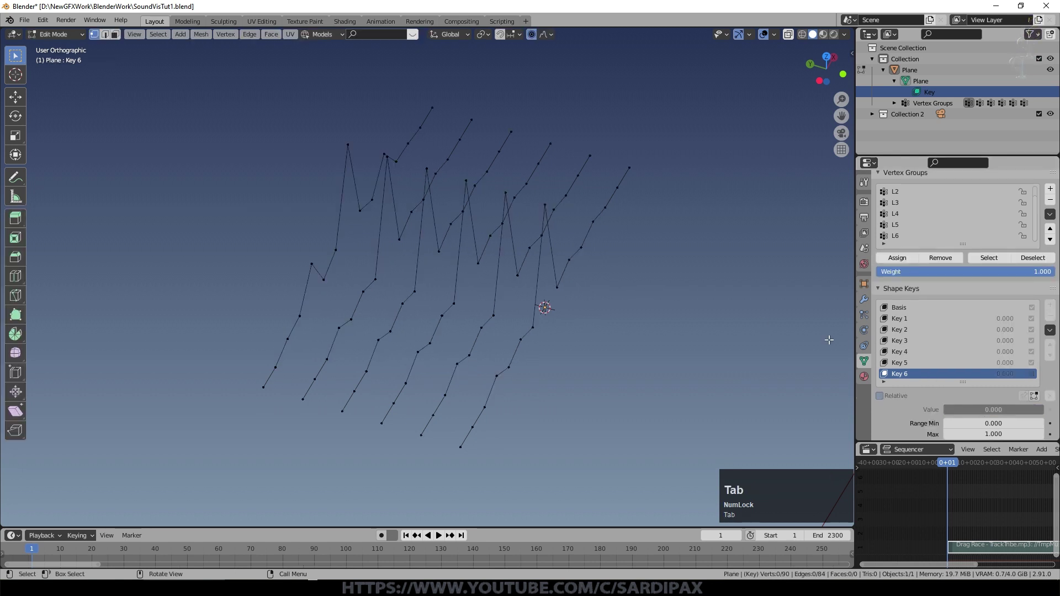
alt+click(295, 322)
alt+shift+click(331, 344)
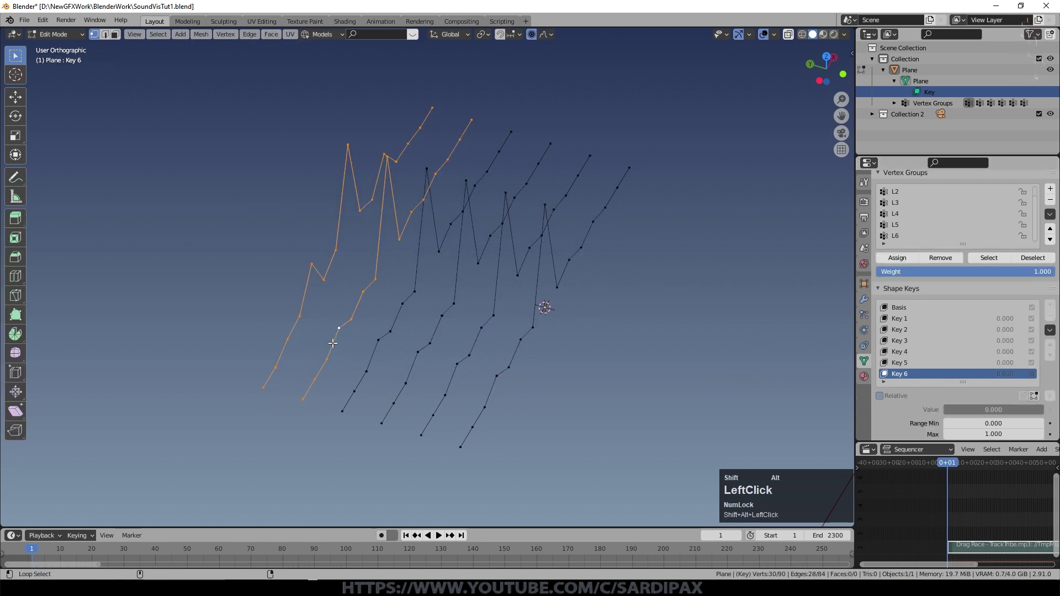
key(F3)
text(bri)
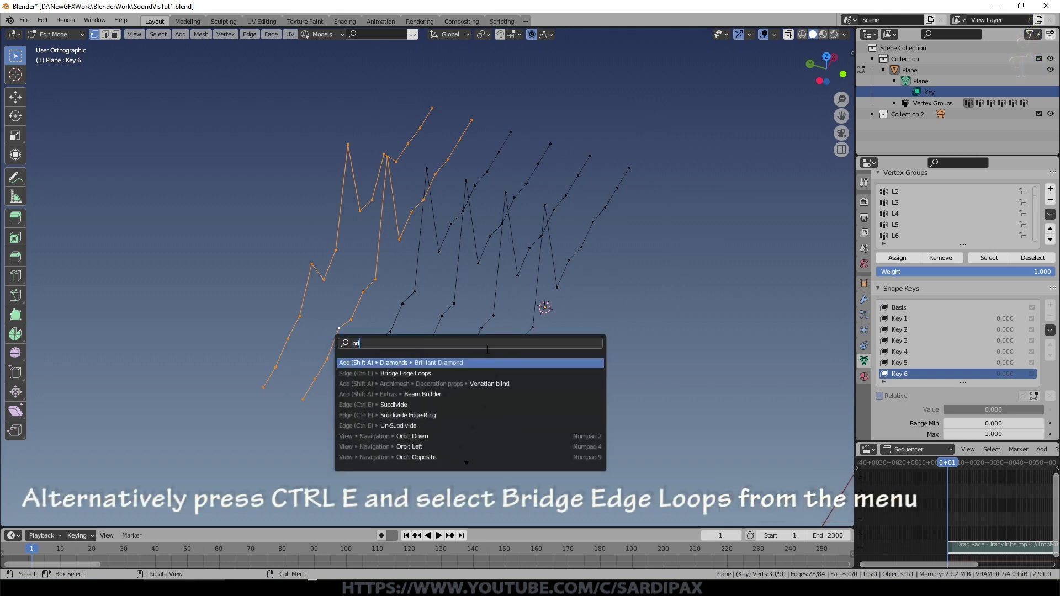
click(423, 374)
Step: Bridge each remaining neighbouring pair of lines into one continuous surface, and return to Object Mode
alt+shift+click(371, 351)
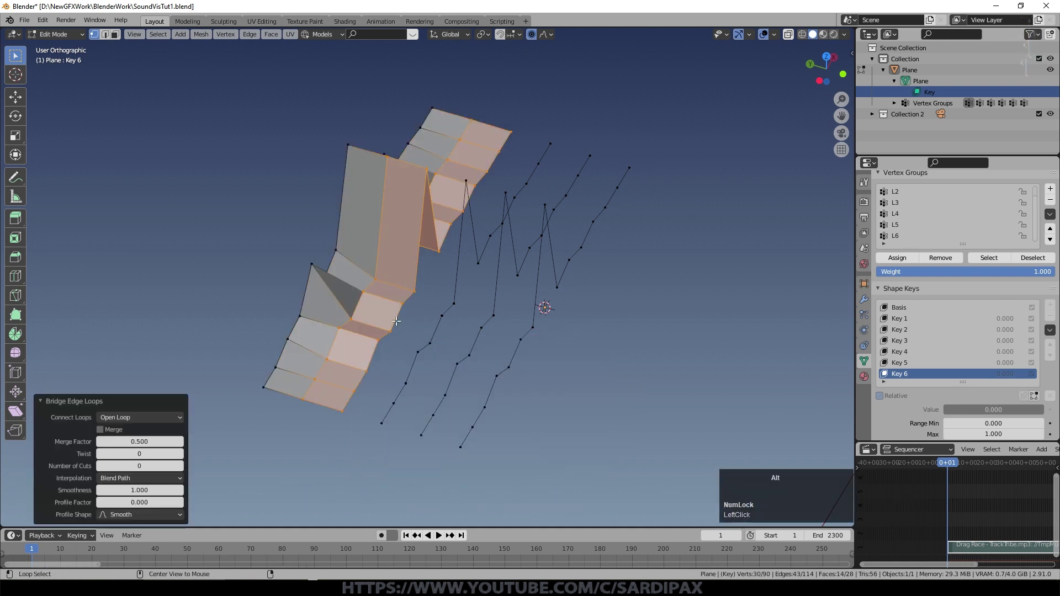
alt+click(396, 320)
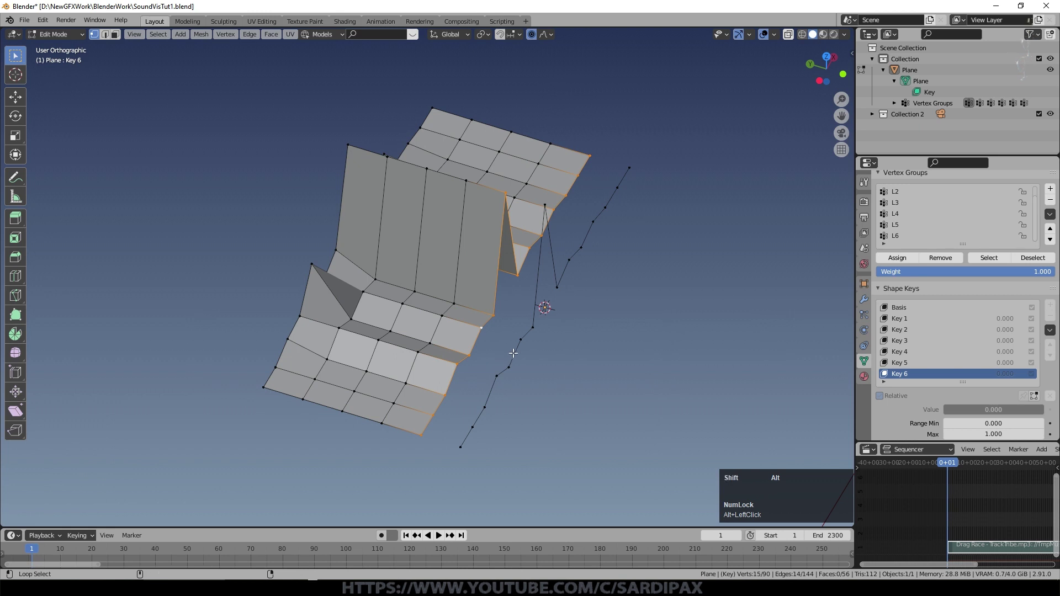
alt+click(509, 354)
key(ctrl+e)
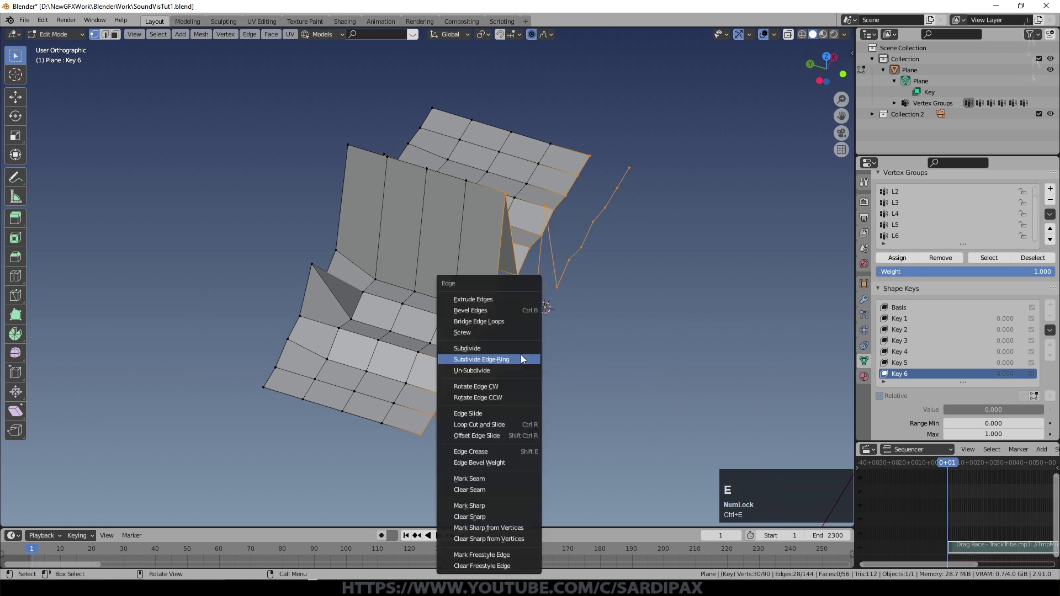
key(Tab)
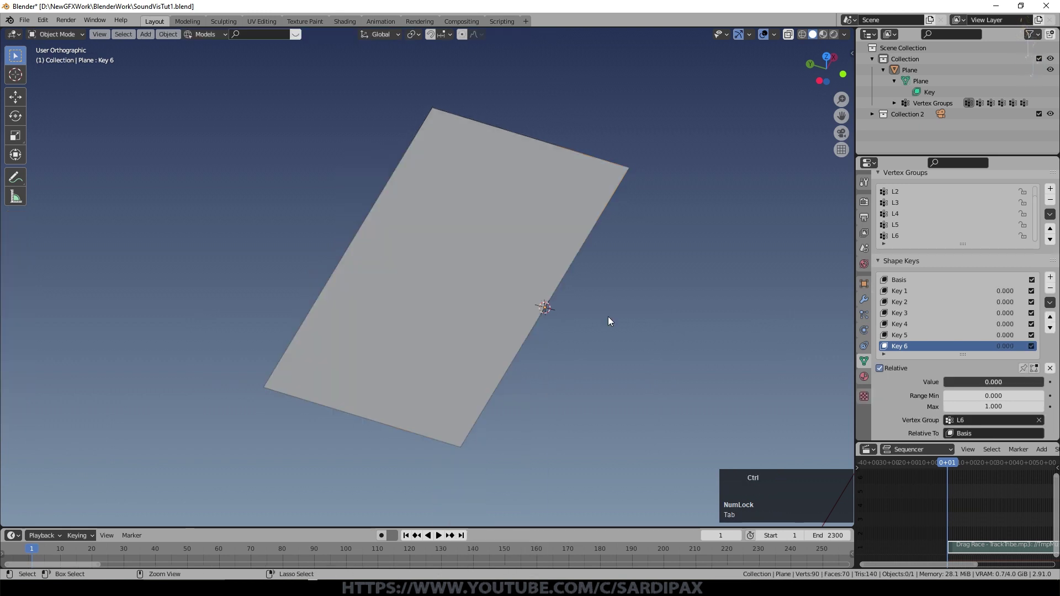
Step: Add a level 2 Subdivision Surface modifier to the plane and preview shape key Key 1 by varying its value
key(ctrl+2)
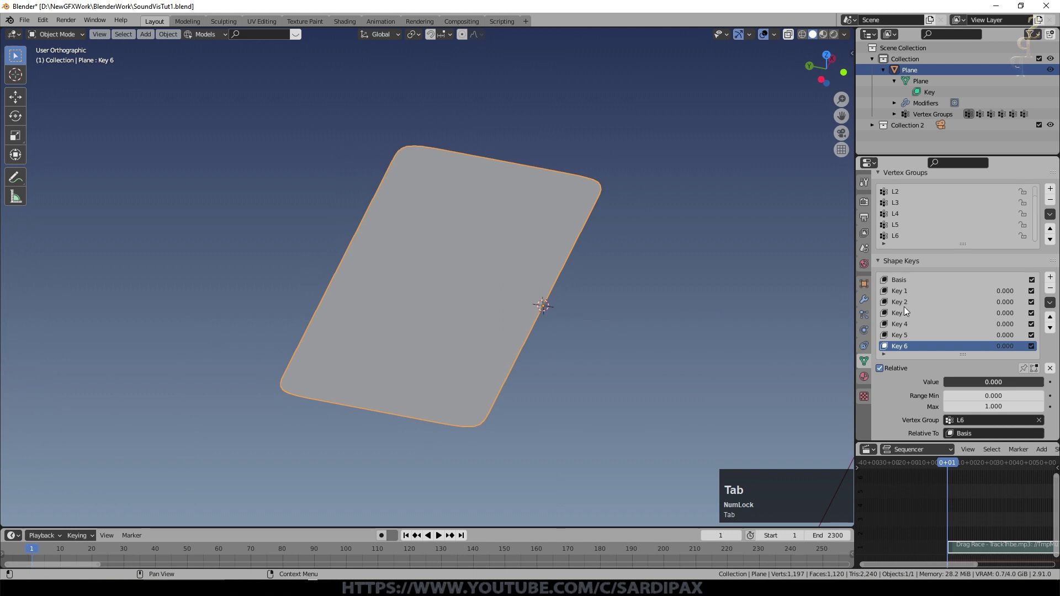
click(905, 313)
mouse_move(950, 382)
mouse_down()
mouse_move(1043, 381)
mouse_move(946, 382)
mouse_up()
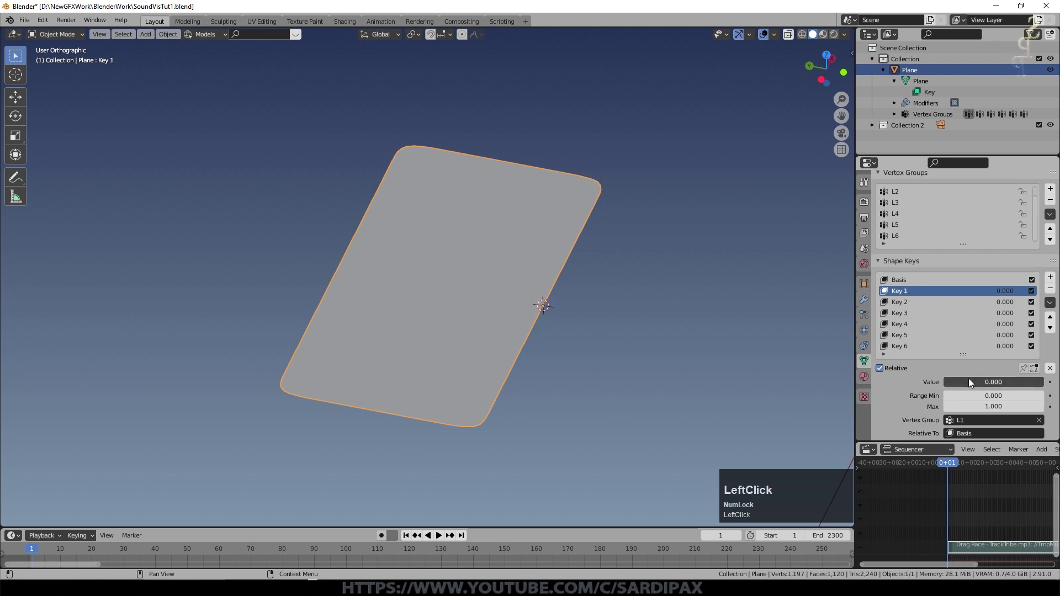
Step: Add a Mirror modifier to the plane with only the Y axis enabled, and place it above the Subdivision modifier
click(864, 299)
click(919, 200)
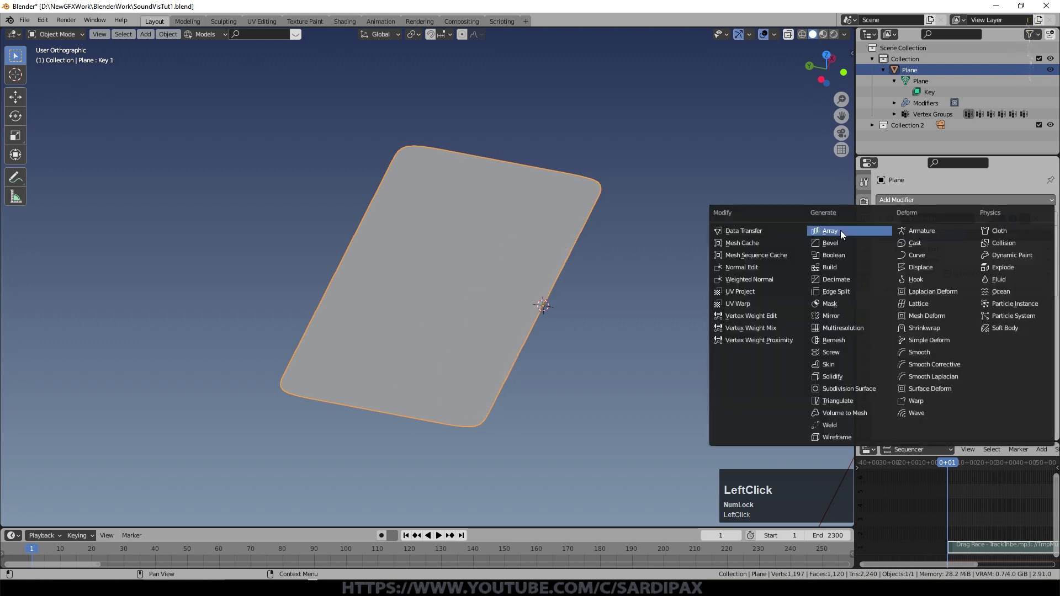
click(834, 316)
click(992, 323)
click(958, 323)
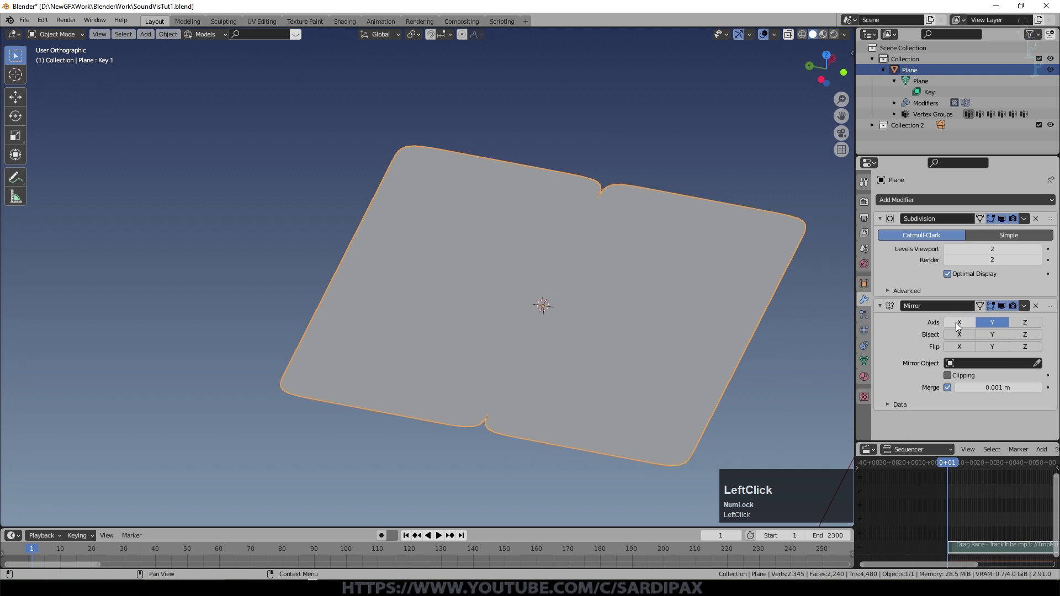
drag(1050, 306, 1051, 221)
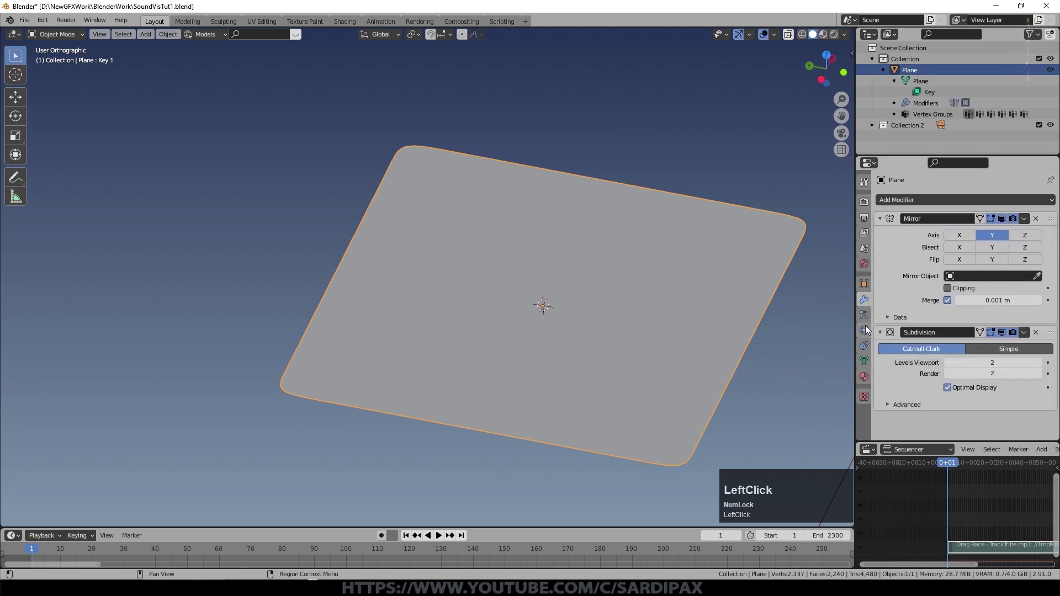
Step: Preview shape key Key 1 on the mirrored plane by varying its value, and shade the object smooth
click(864, 360)
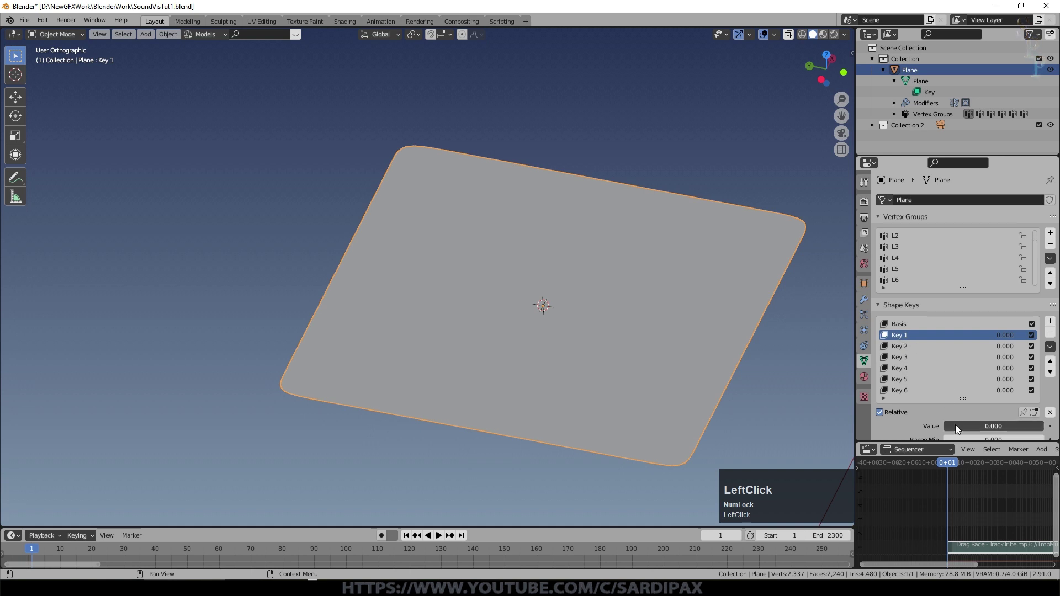
drag(977, 426, 1049, 426)
right_click(636, 300)
click(619, 301)
middle_drag(693, 261, 607, 268)
scroll(607, 268, down, 2)
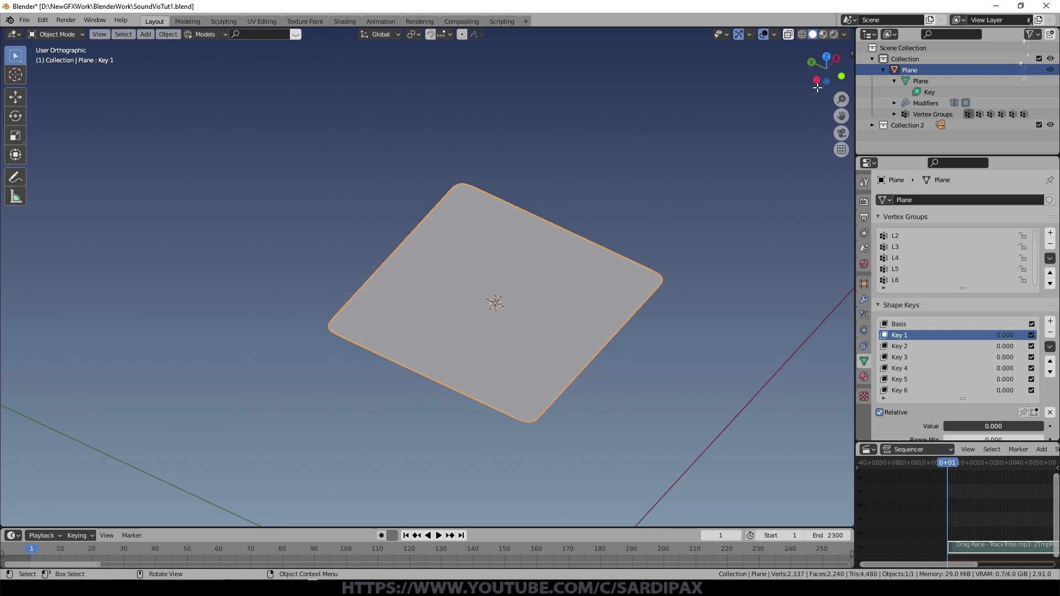
Step: Split the 3D Viewport horizontally and change the upper area to a Graph Editor
drag(853, 28, 845, 208)
click(13, 34)
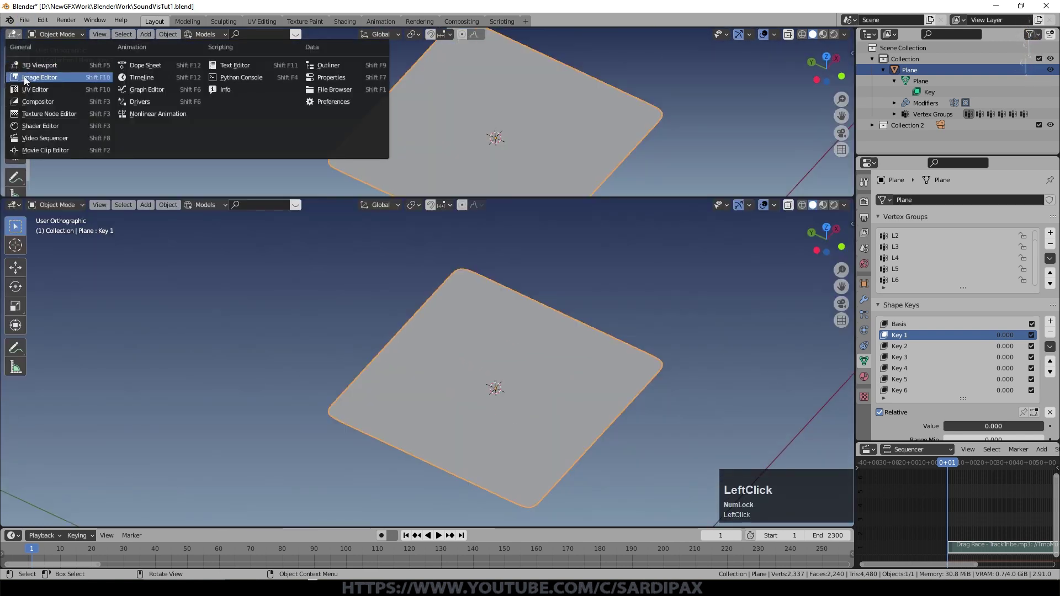
click(145, 89)
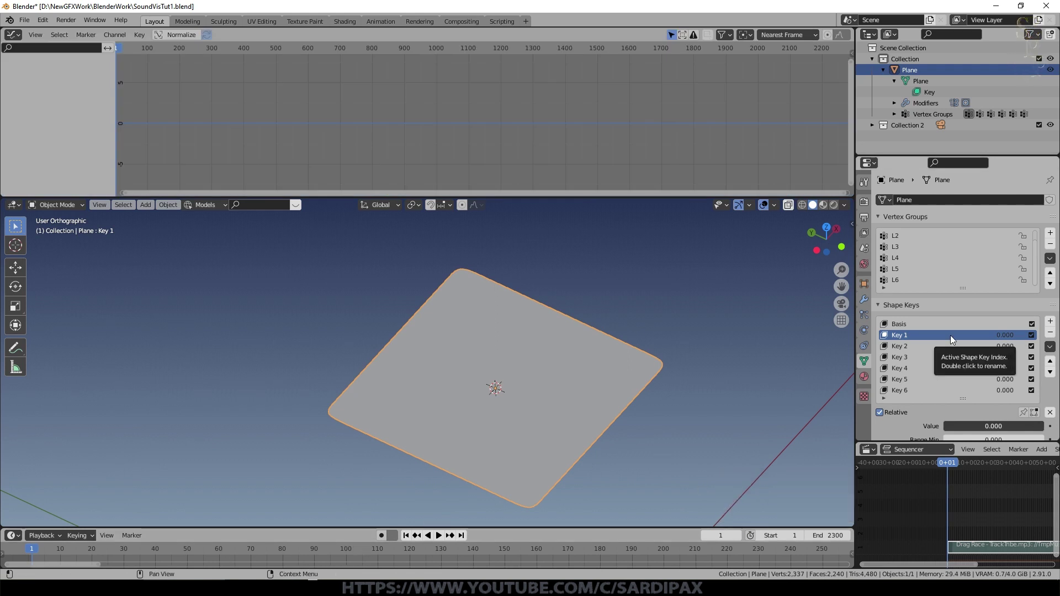
Step: Keyframe the values of shape keys Key 1 to Key 6 at 0.000 on frame 1
scroll(950, 335, down, 2)
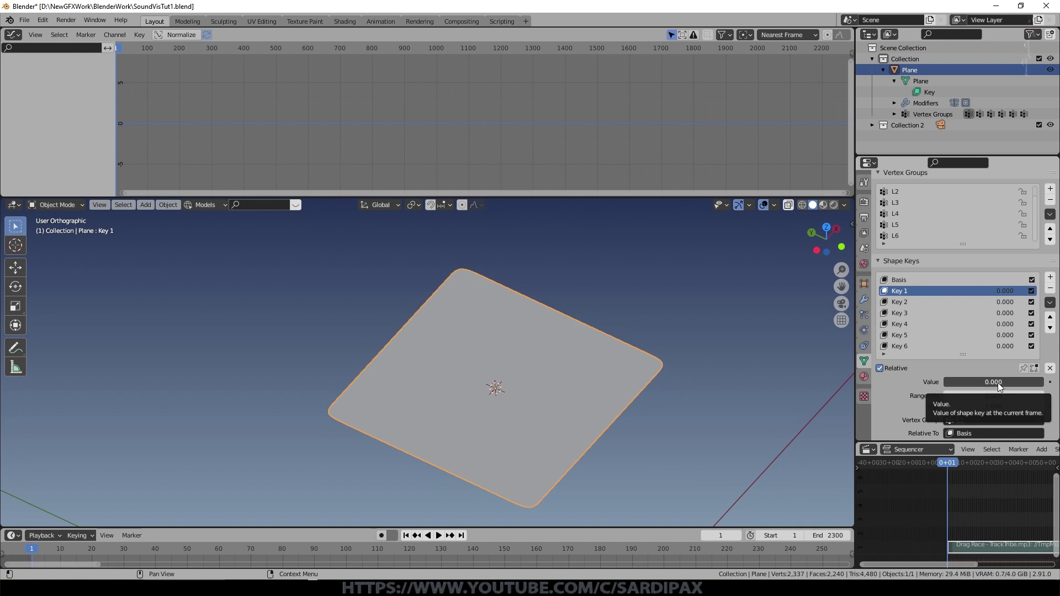
key(i)
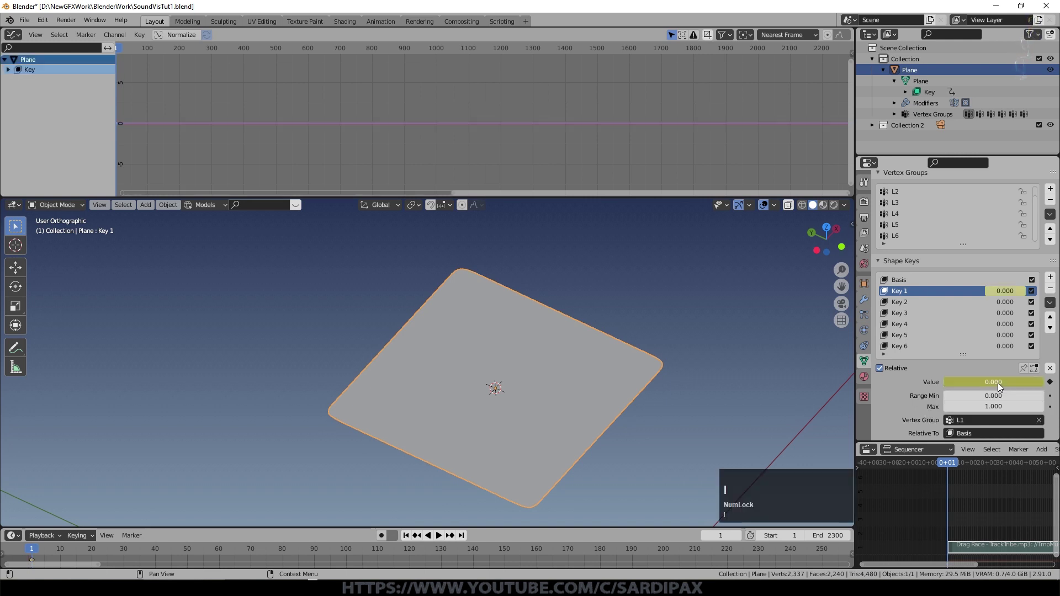
click(906, 301)
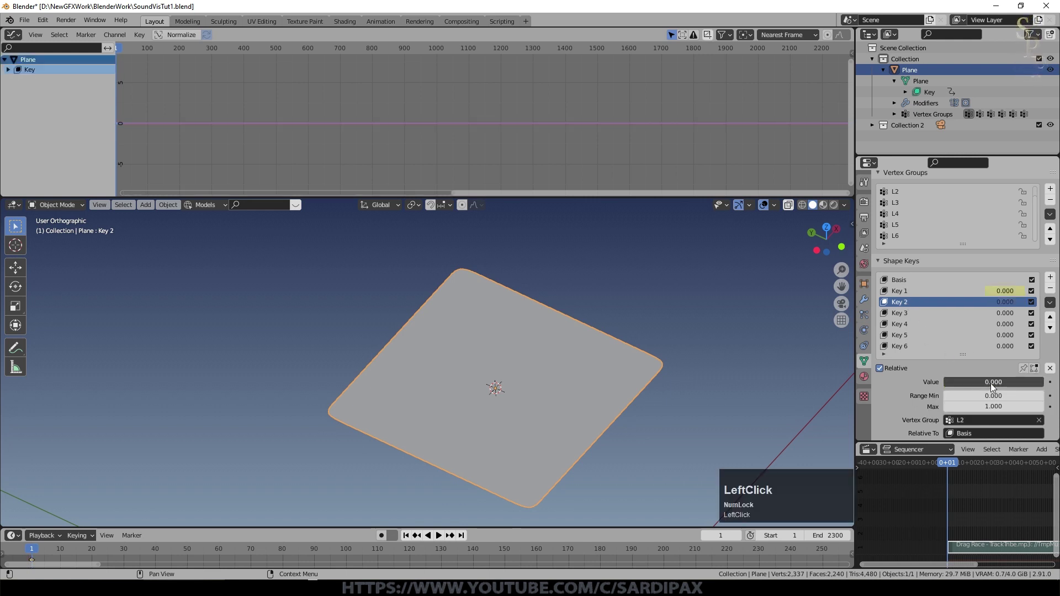
key(i)
click(906, 313)
key(i)
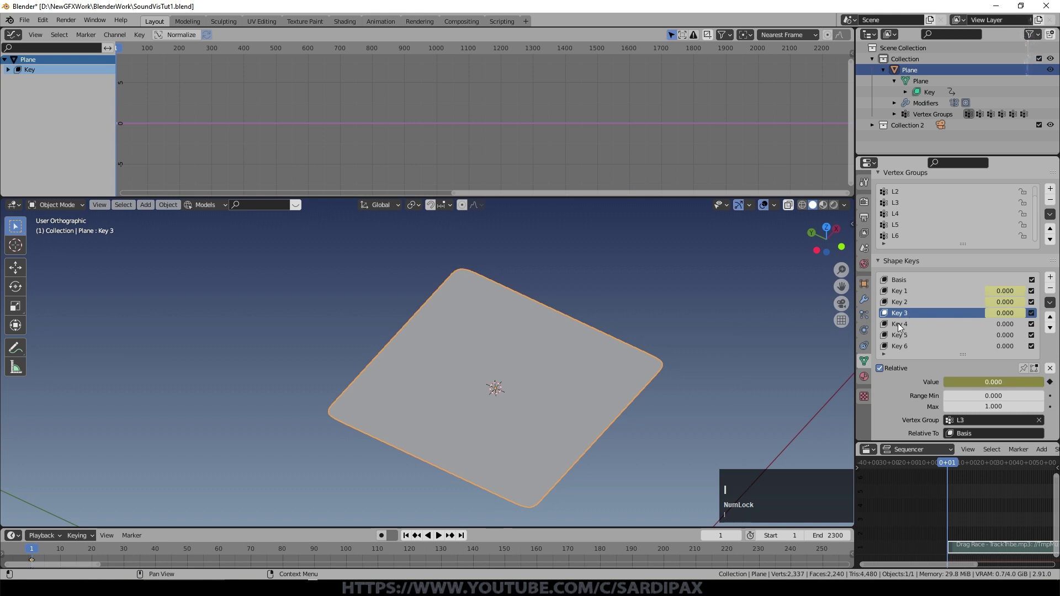
click(897, 324)
key(i)
click(901, 335)
key(i)
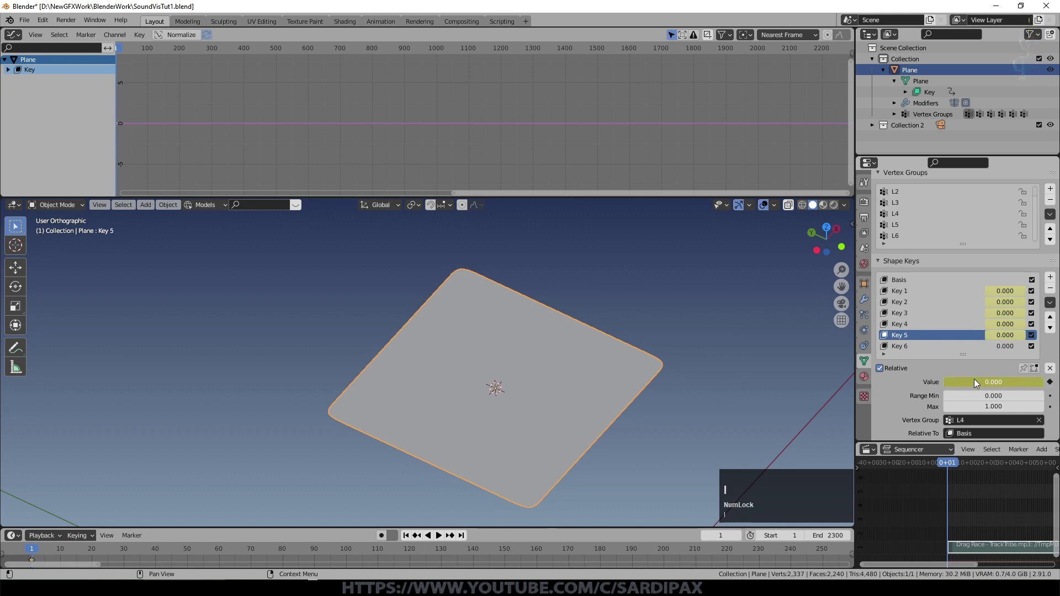
click(900, 346)
Step: At frame 1, bake the sound file from the TmpMusic folder to the Key 1 value curve with the default frequency range
scroll(185, 554, up, 5)
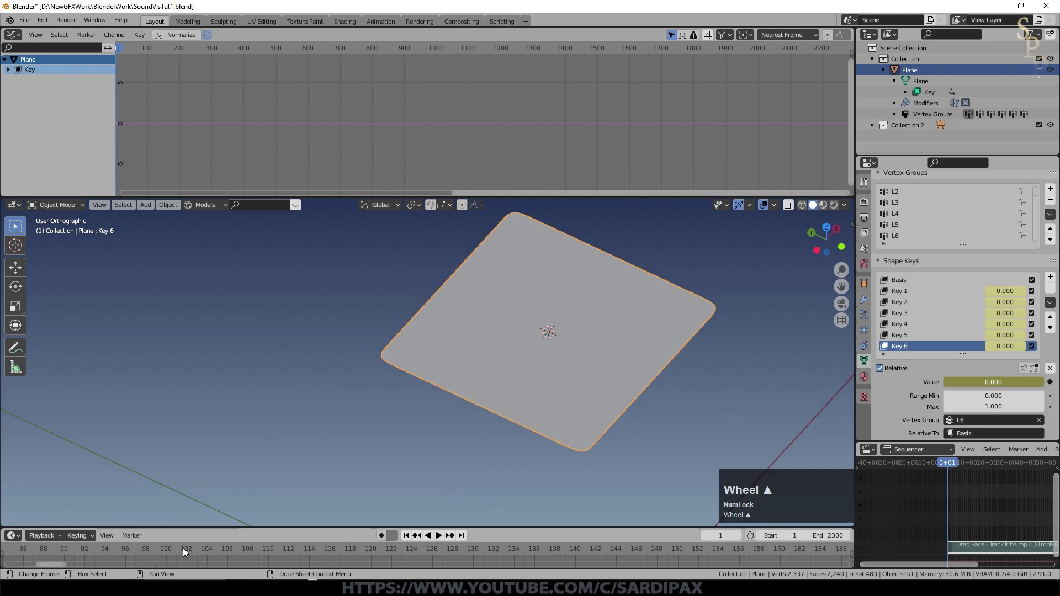
middle_drag(243, 554, 763, 549)
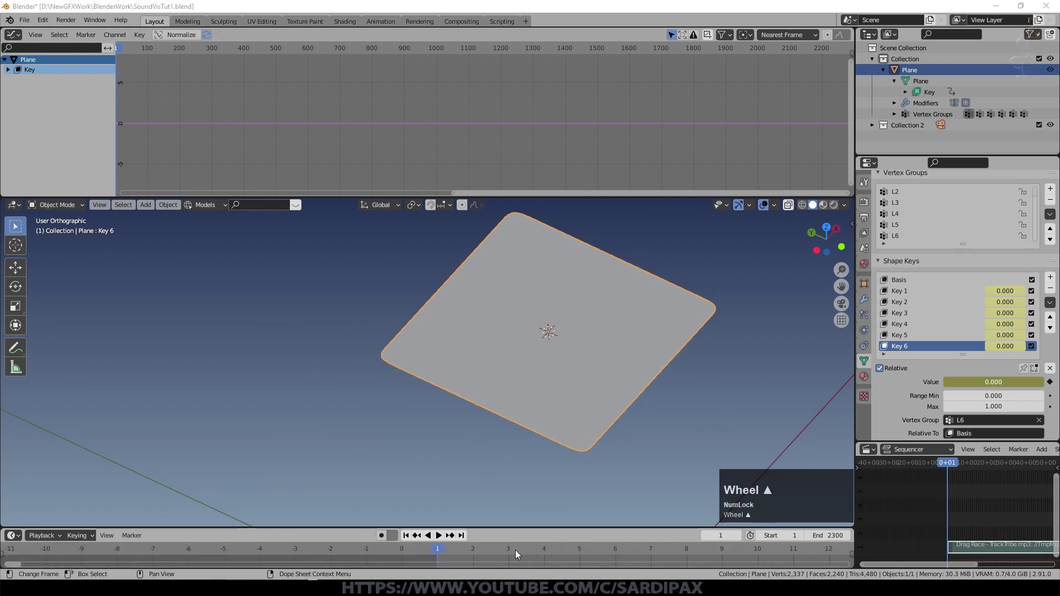
click(461, 333)
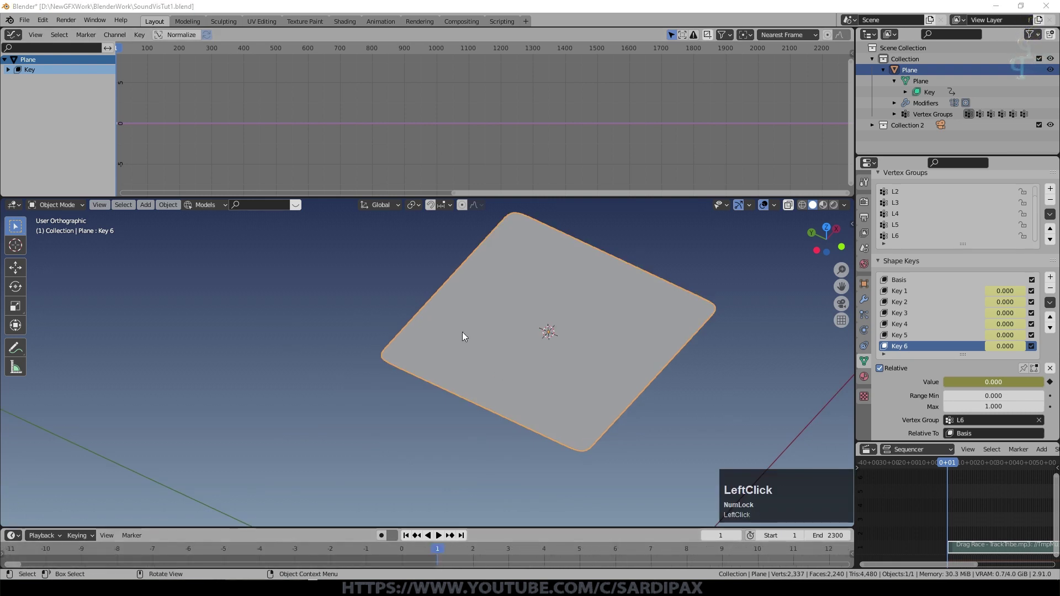
click(8, 71)
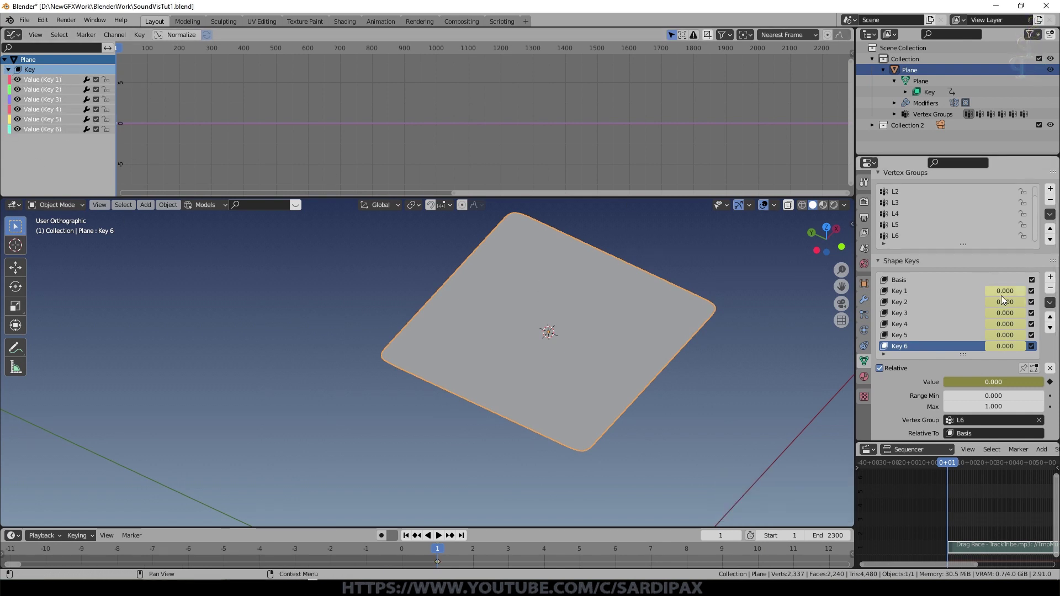
click(51, 82)
click(140, 35)
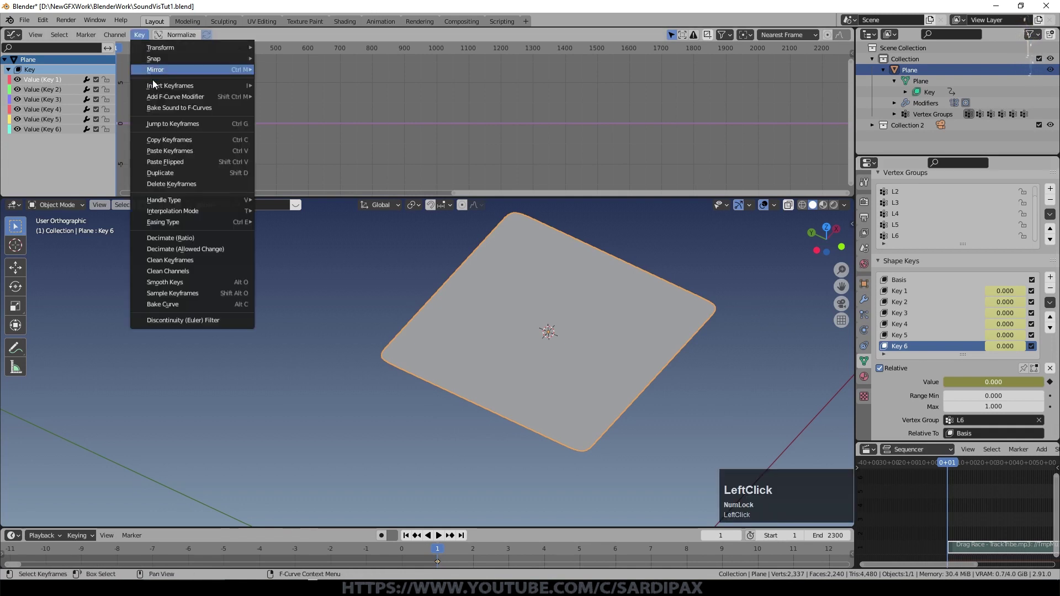
click(163, 108)
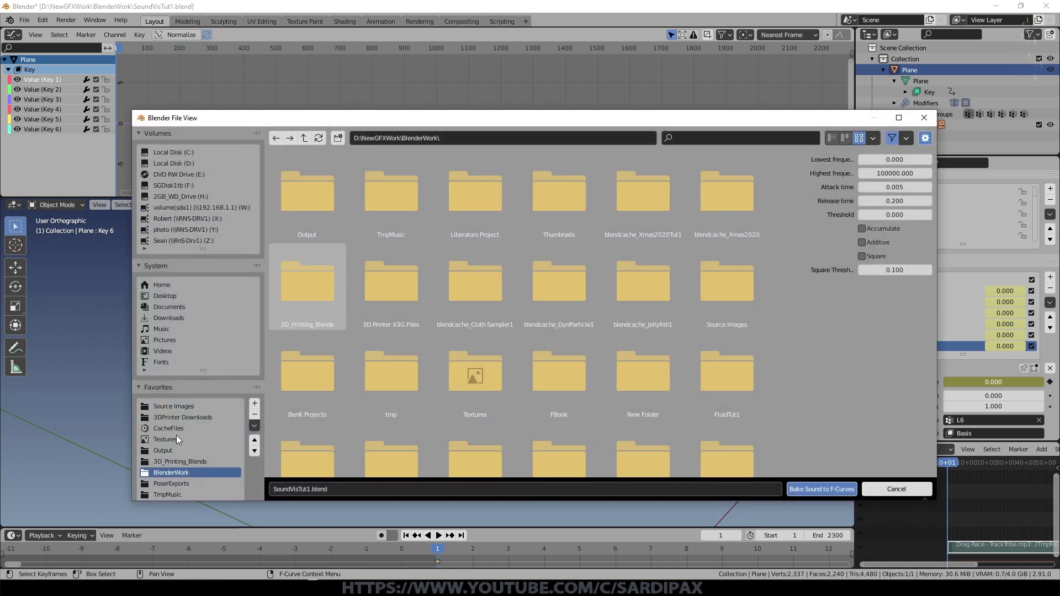
click(167, 494)
click(307, 190)
click(822, 489)
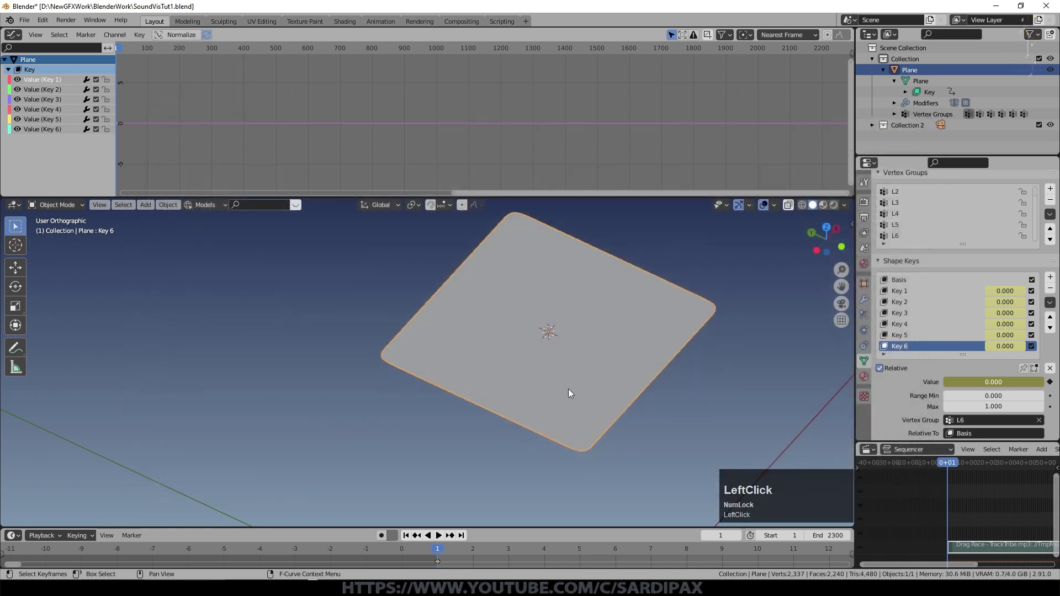
Step: Examine the baked Key 1 curve and unmute the Drag Race - TrackTribe.mp3 strip in the Sequencer
scroll(166, 125, up, 4)
middle_drag(152, 141, 845, 109)
scroll(438, 88, up, 2)
middle_drag(439, 88, 601, 150)
scroll(558, 125, up, 1)
scroll(558, 125, up, 2)
click(994, 543)
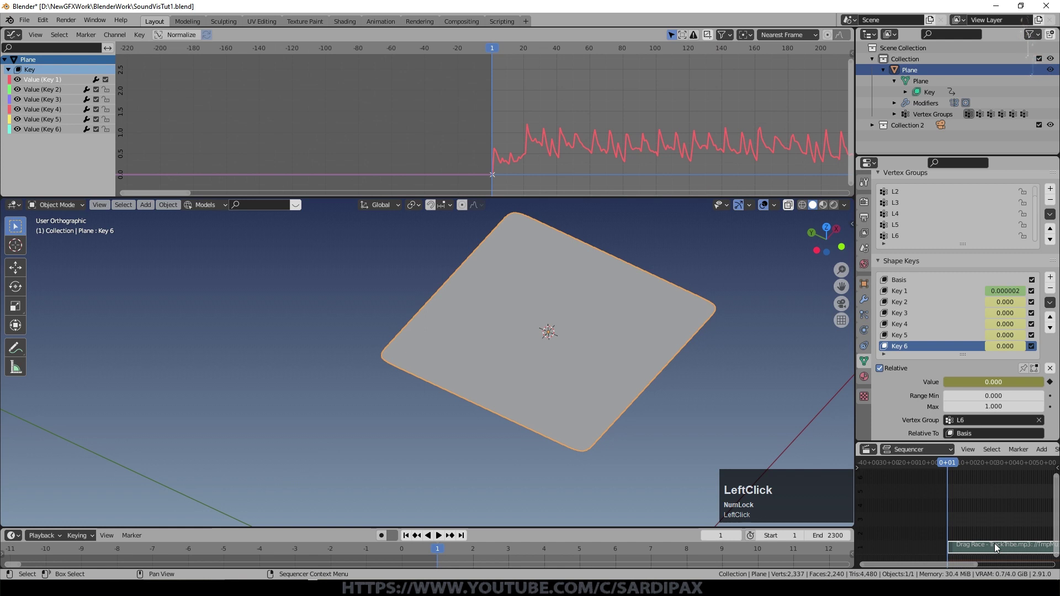
key(alt+h)
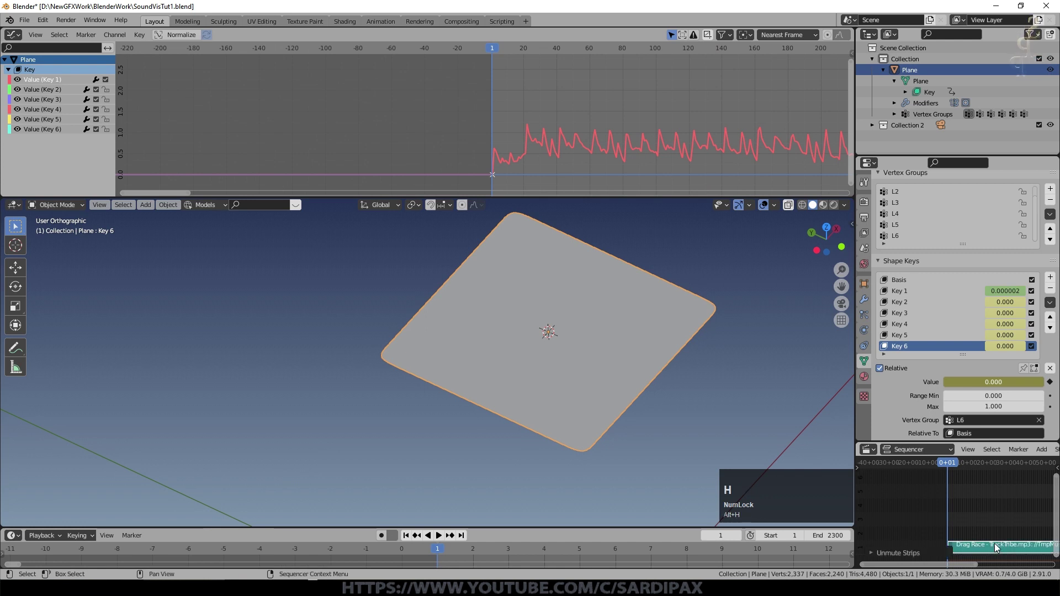
click(995, 544)
Step: Play the animation to check from close up how the surface moves with the music, and stop playback
click(438, 536)
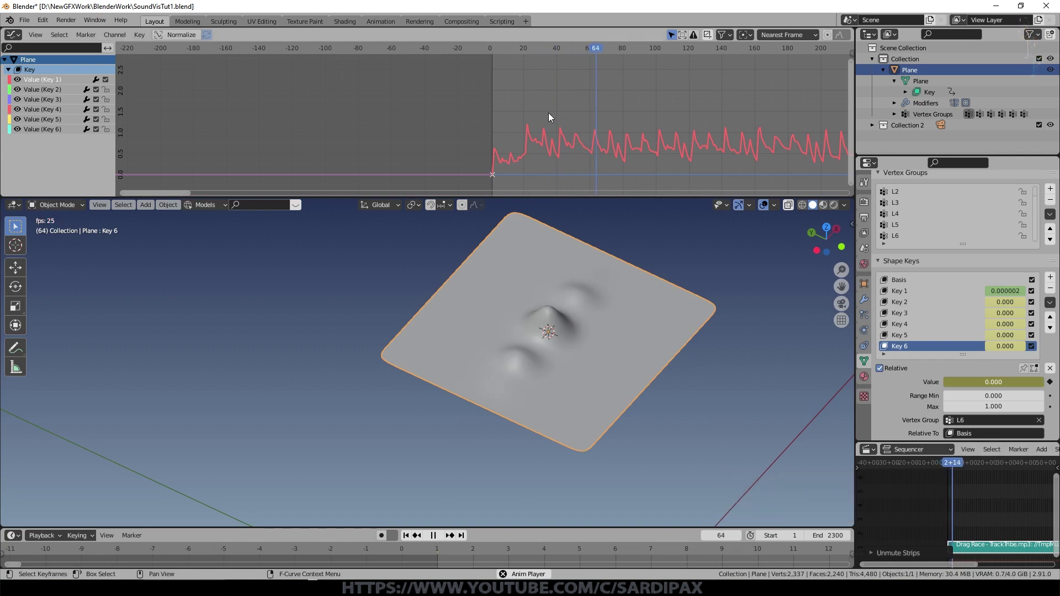
middle_drag(644, 270, 614, 352)
scroll(612, 359, up, 4)
scroll(615, 362, down, 1)
shift+middle_drag(674, 336, 480, 389)
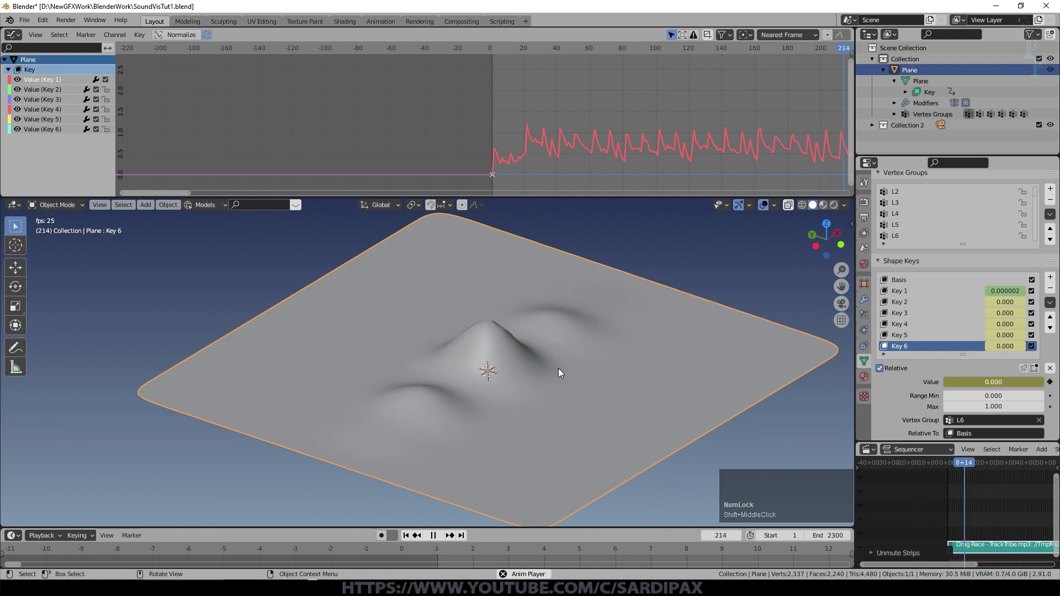
key(space)
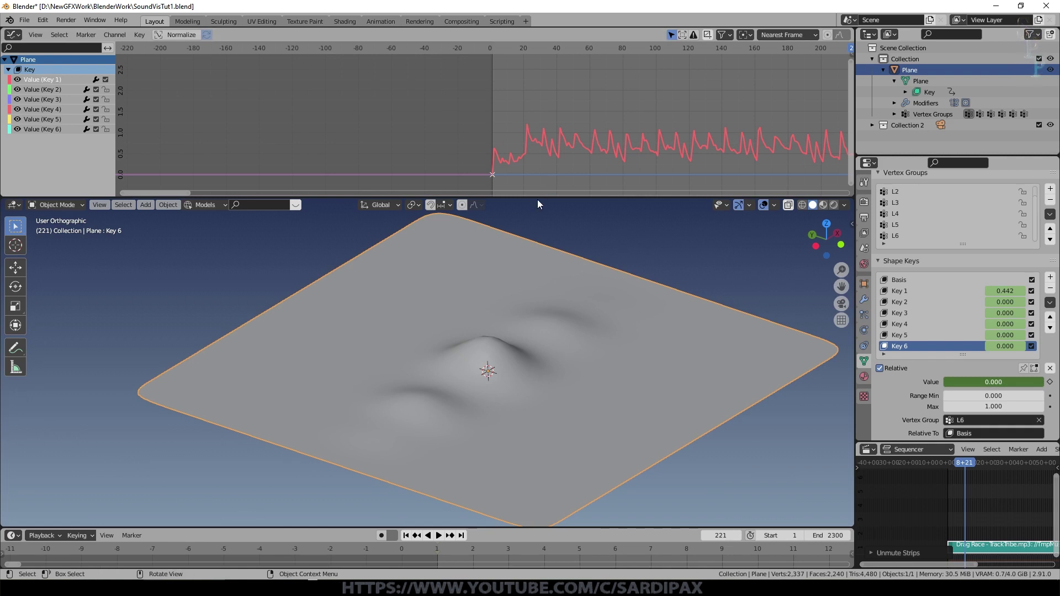
Step: At frame 3, bake Drag Race - TrackTribe.mp3 to the Key 2 value curve with the default frequency range
click(52, 89)
drag(473, 552, 507, 552)
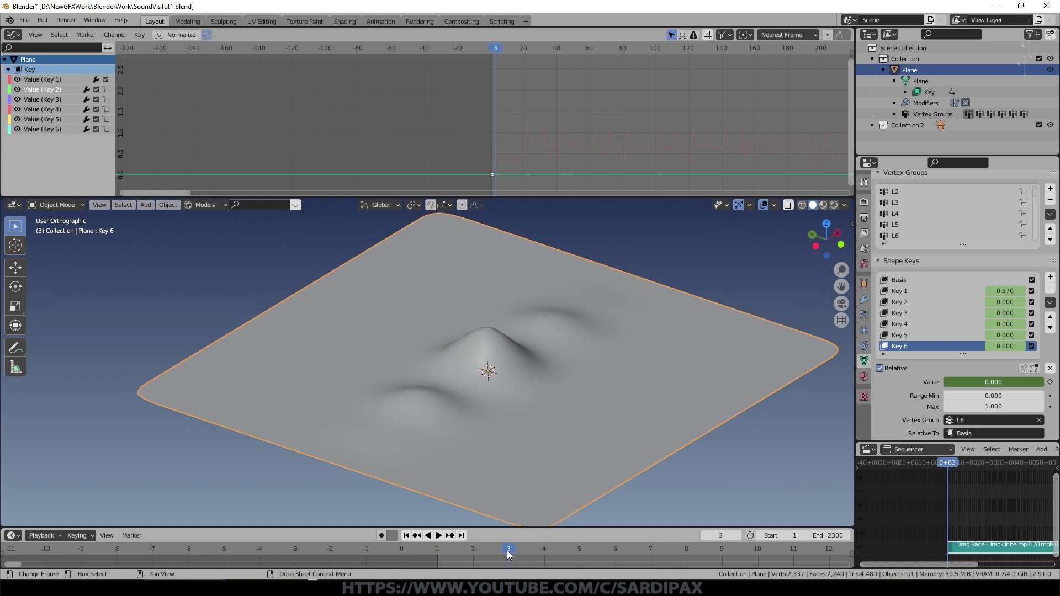
click(139, 34)
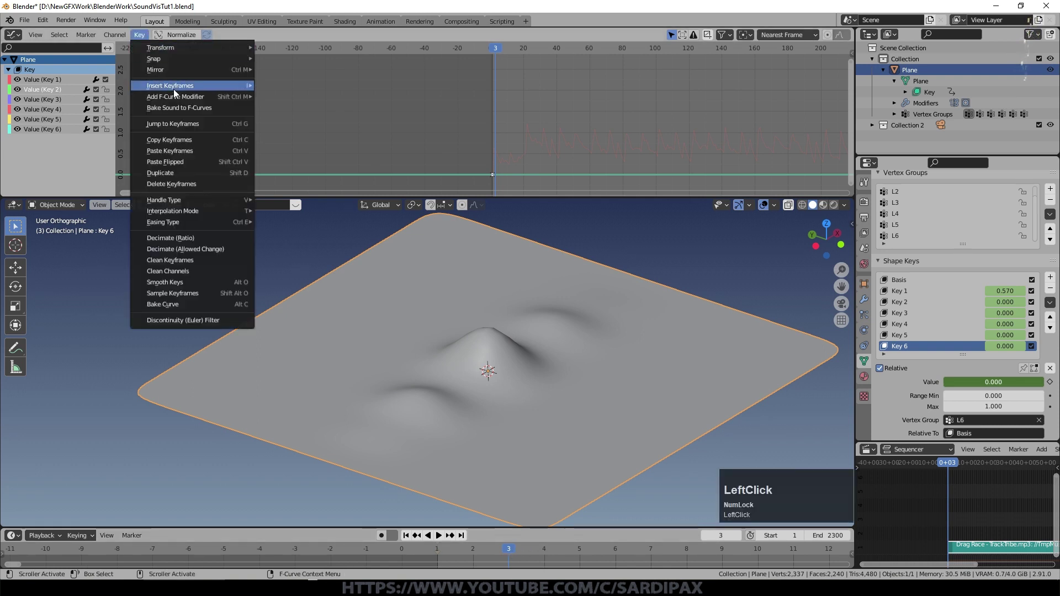
click(180, 108)
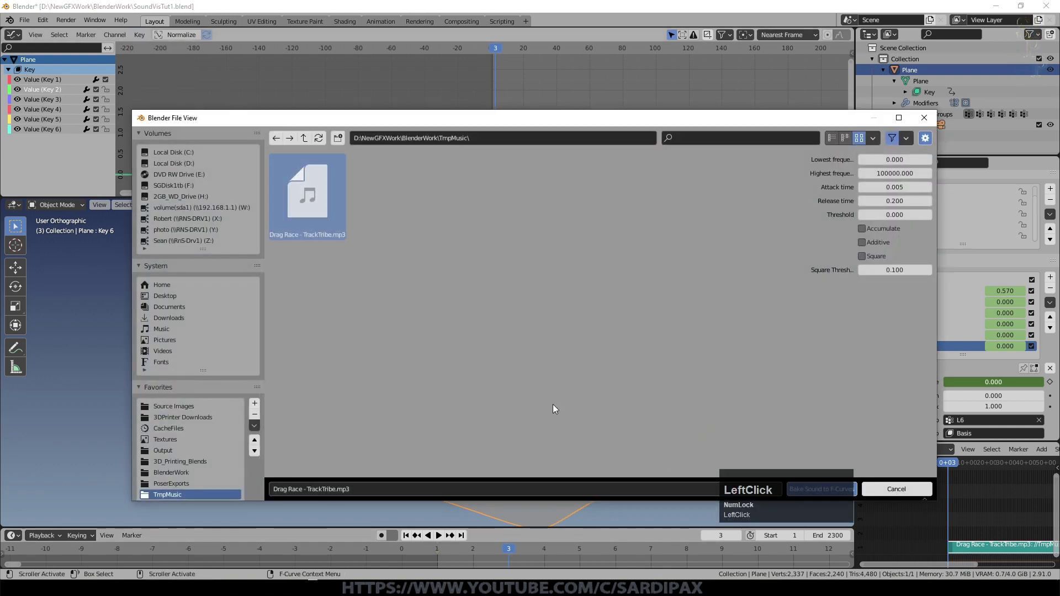
click(819, 489)
Step: Compare the baked Key 1 and Key 2 curves near their starting frames and return to frame 1
scroll(473, 109, up, 4)
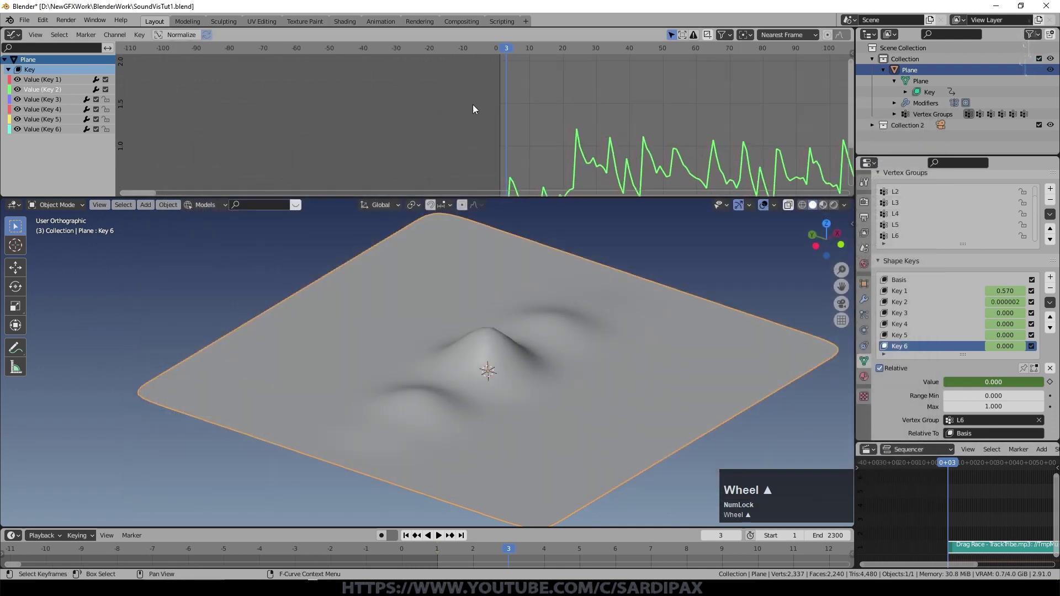
middle_drag(563, 126, 556, 61)
scroll(483, 123, up, 6)
shift+click(34, 81)
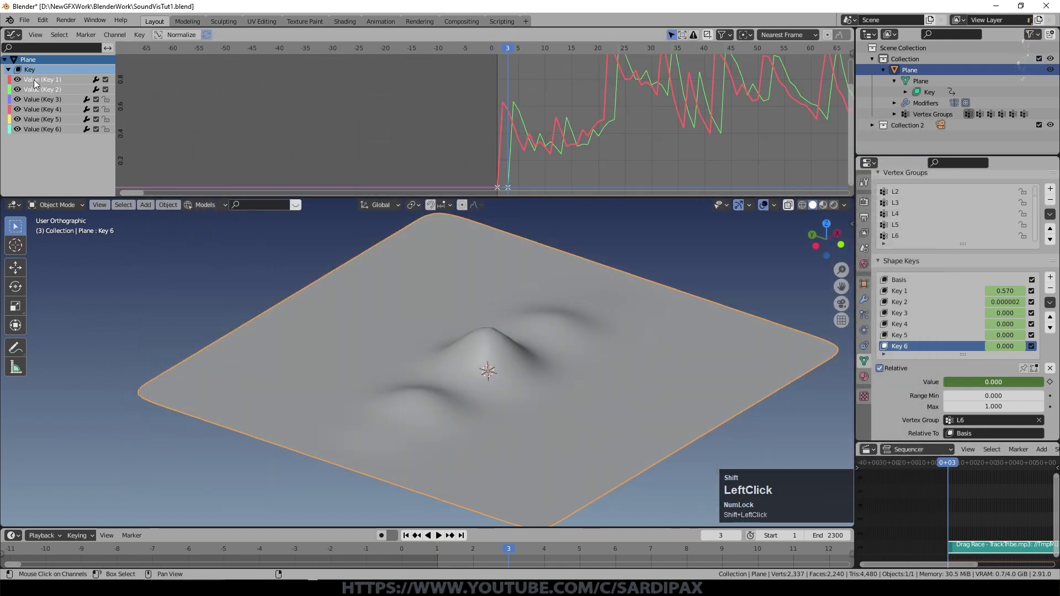
scroll(534, 120, down, 2)
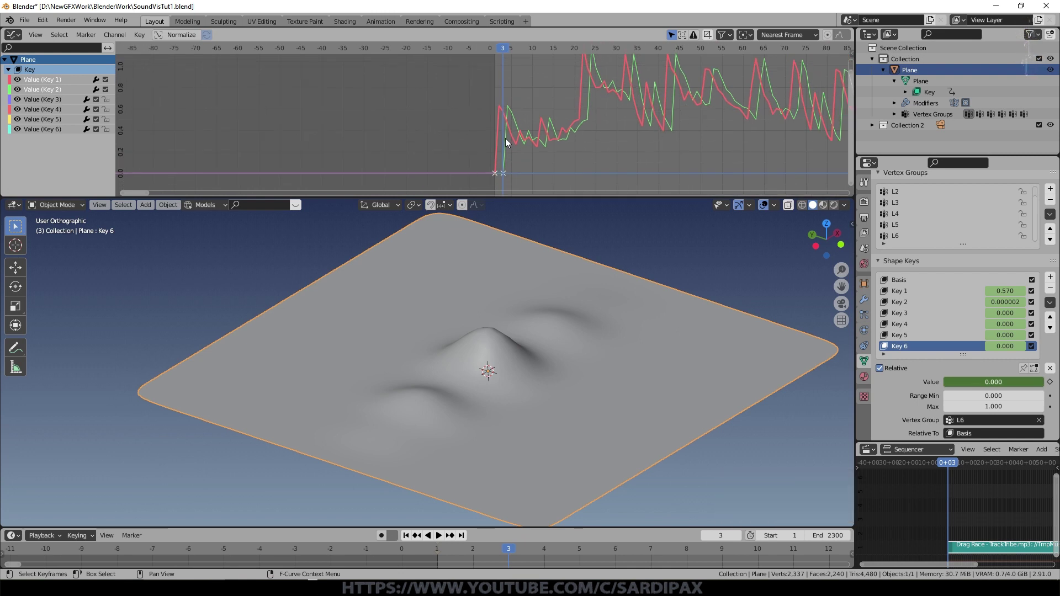
drag(484, 552, 436, 546)
scroll(582, 538, down, 3)
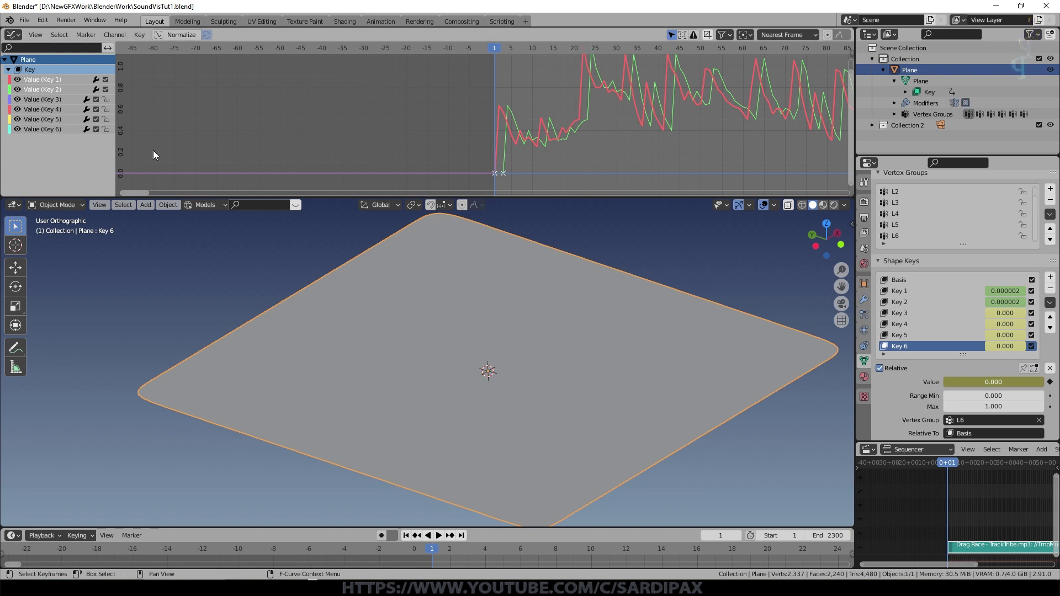
Step: At frame 6, bake Drag Race - TrackTribe.mp3 to the Key 3 value curve with the default frequency range
click(45, 101)
click(524, 547)
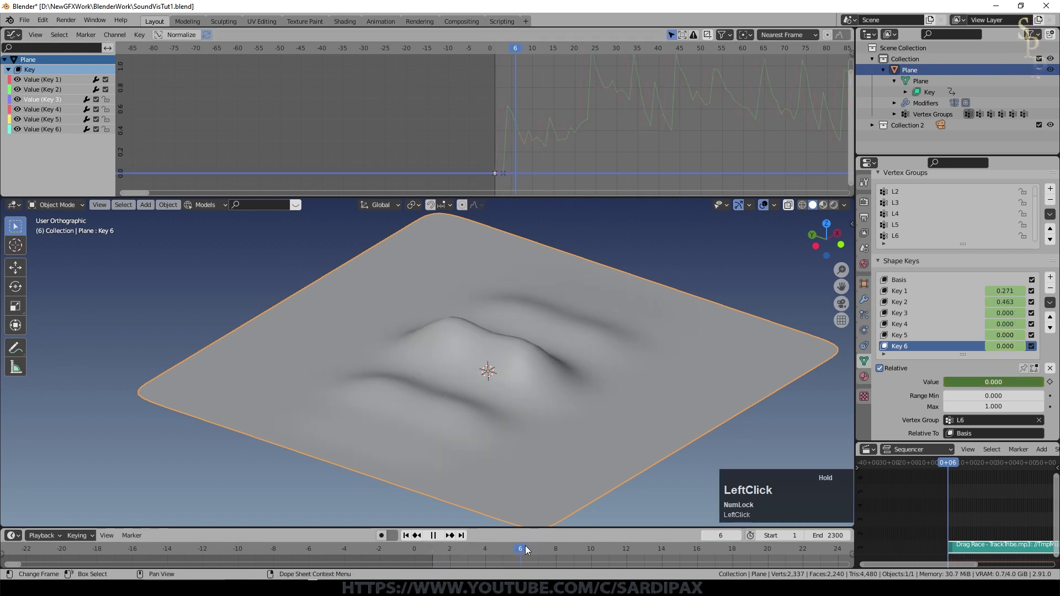
scroll(491, 554, up, 12)
shift+middle_drag(616, 550, 351, 546)
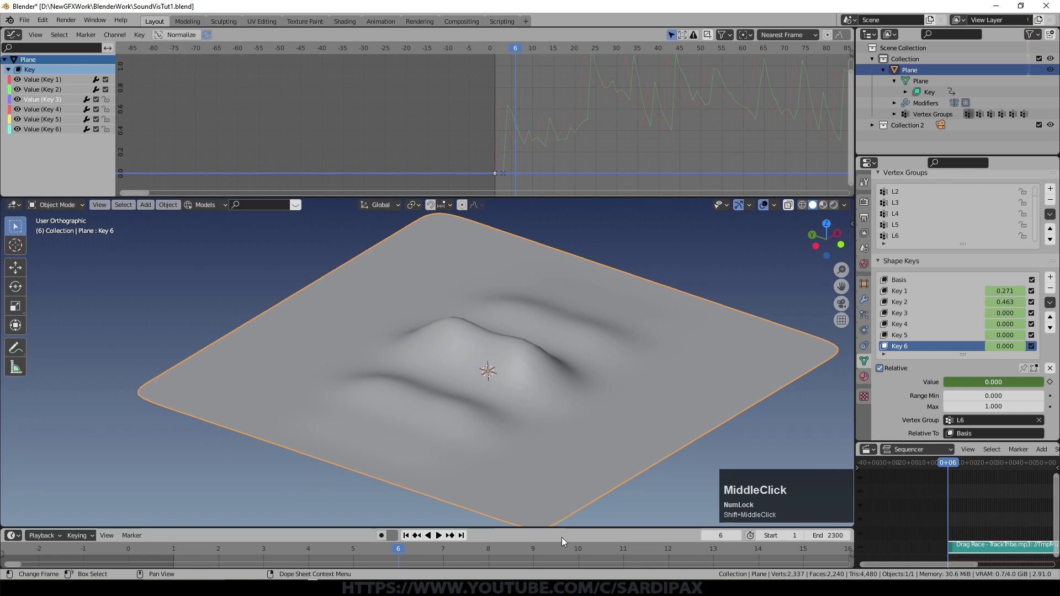
click(139, 34)
click(165, 307)
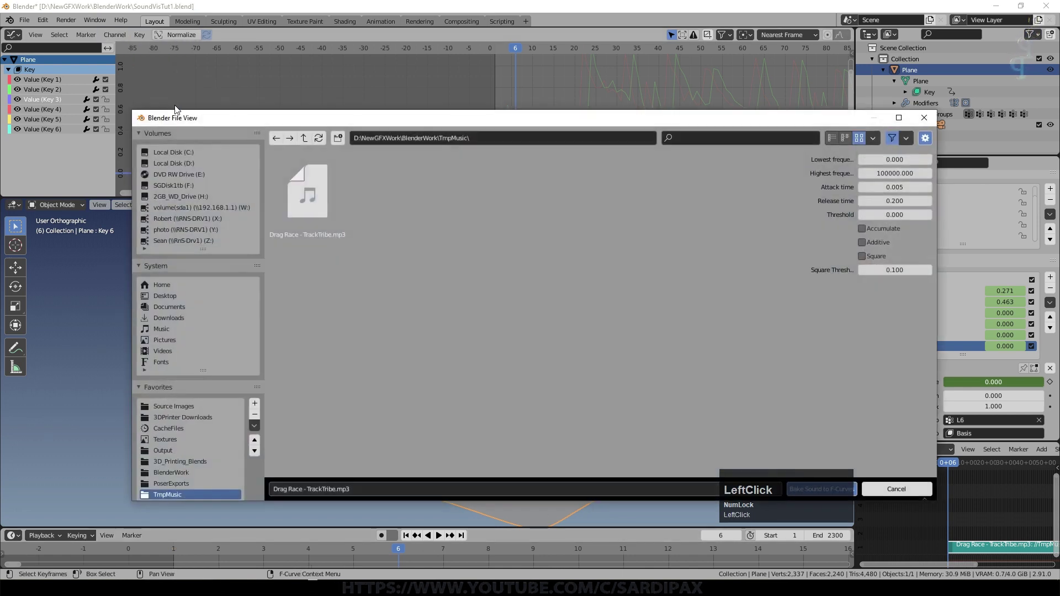
double_click(320, 186)
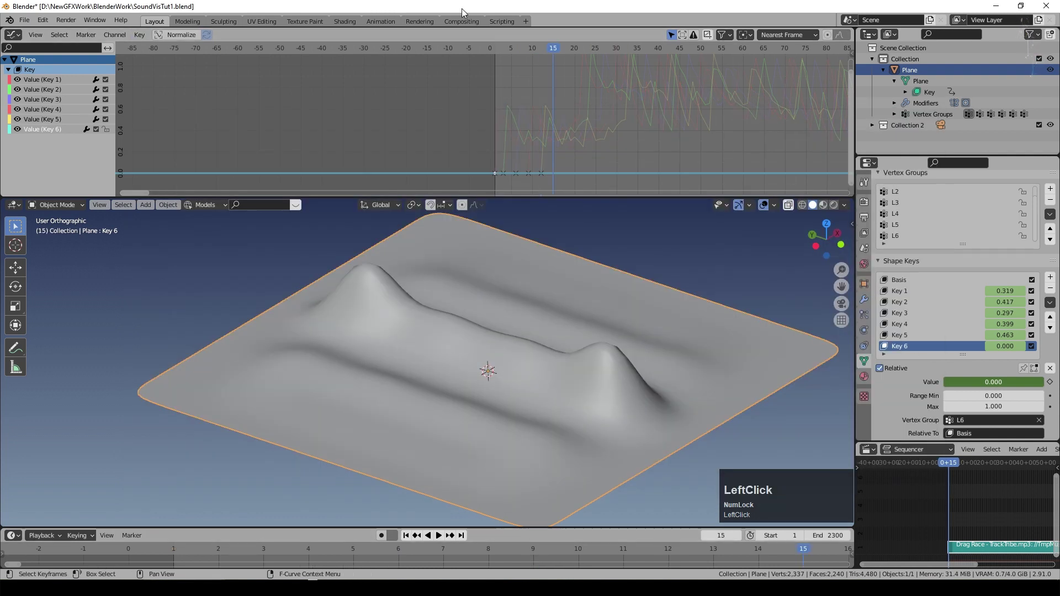
Step: Scrub through the animation from frame 1 to check from several angles how the sound ripples spread across the surface
click(174, 549)
drag(174, 548, 599, 558)
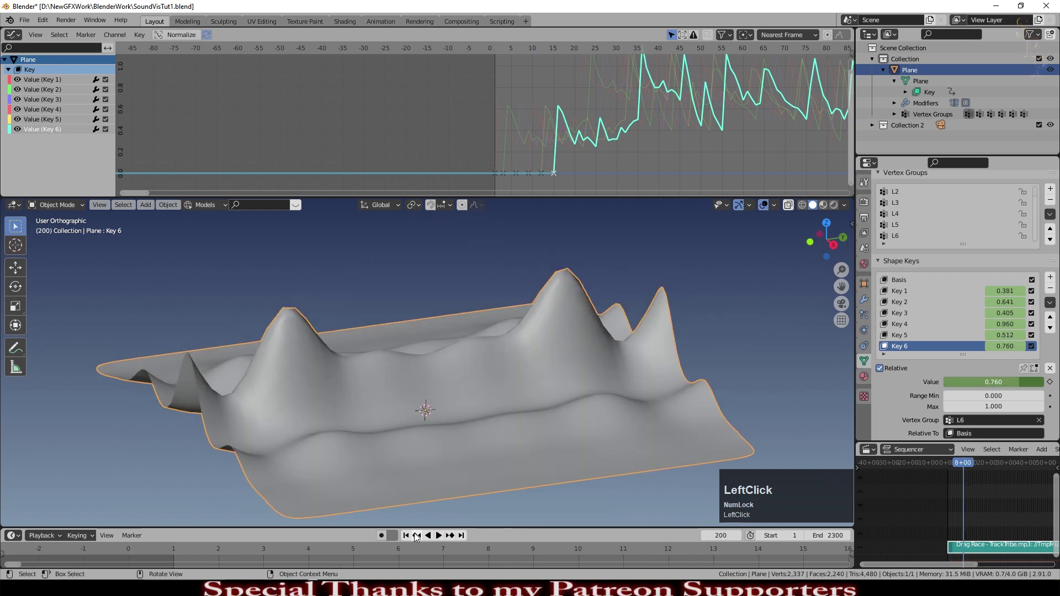
click(416, 535)
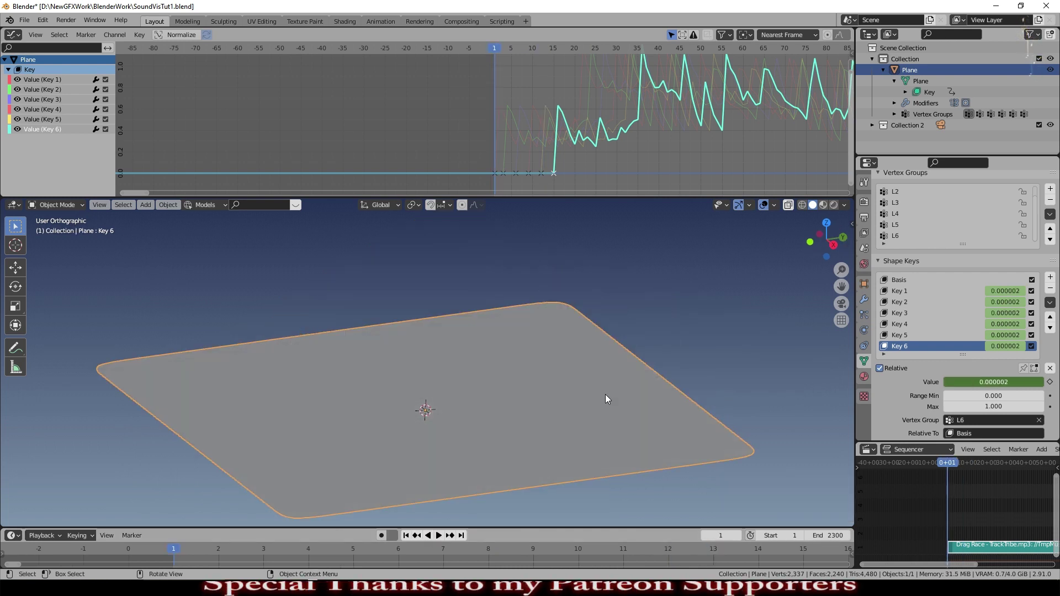
scroll(532, 352, up, 1)
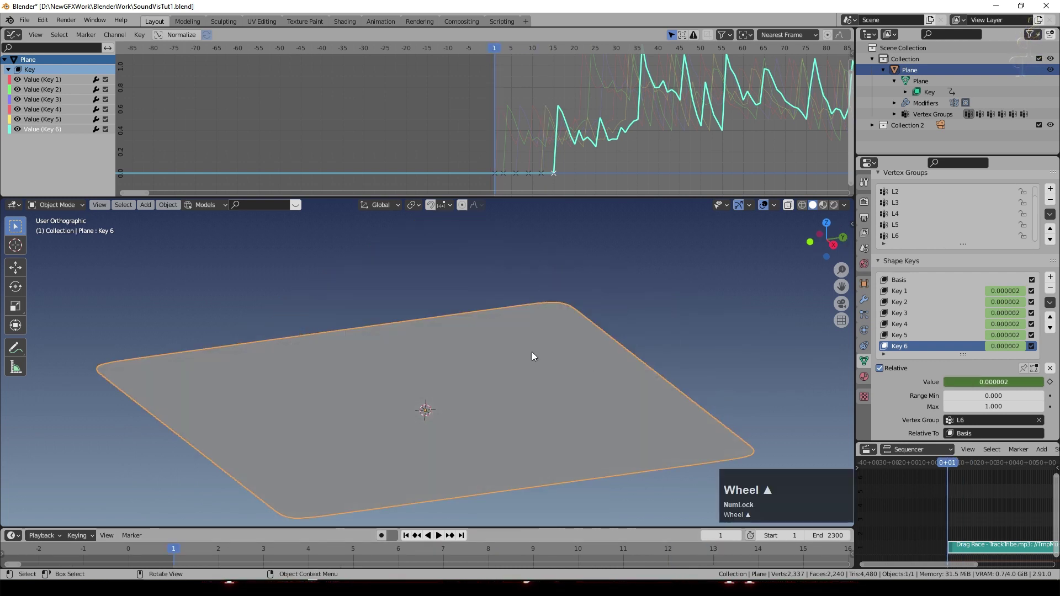
mouse_move(480, 354)
middle_down()
mouse_move(521, 358)
mouse_move(495, 364)
middle_up()
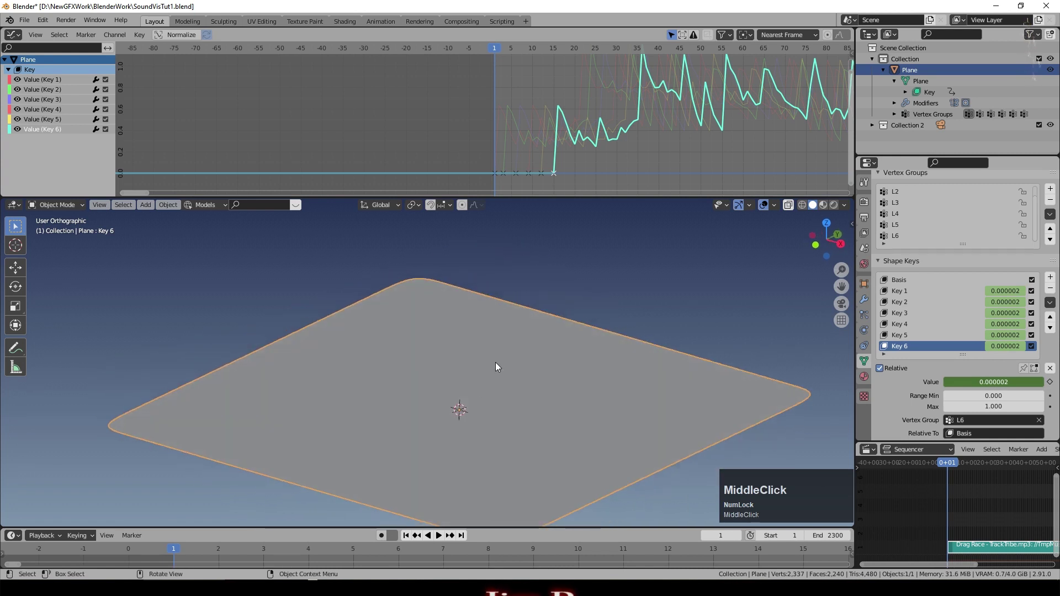
click(202, 552)
drag(202, 551, 307, 549)
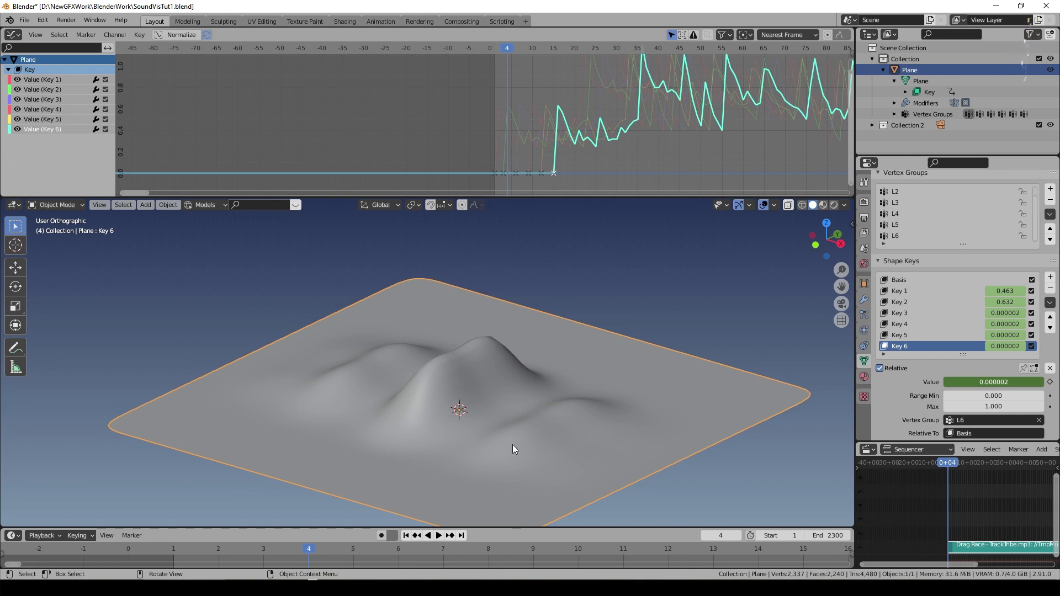
click(139, 34)
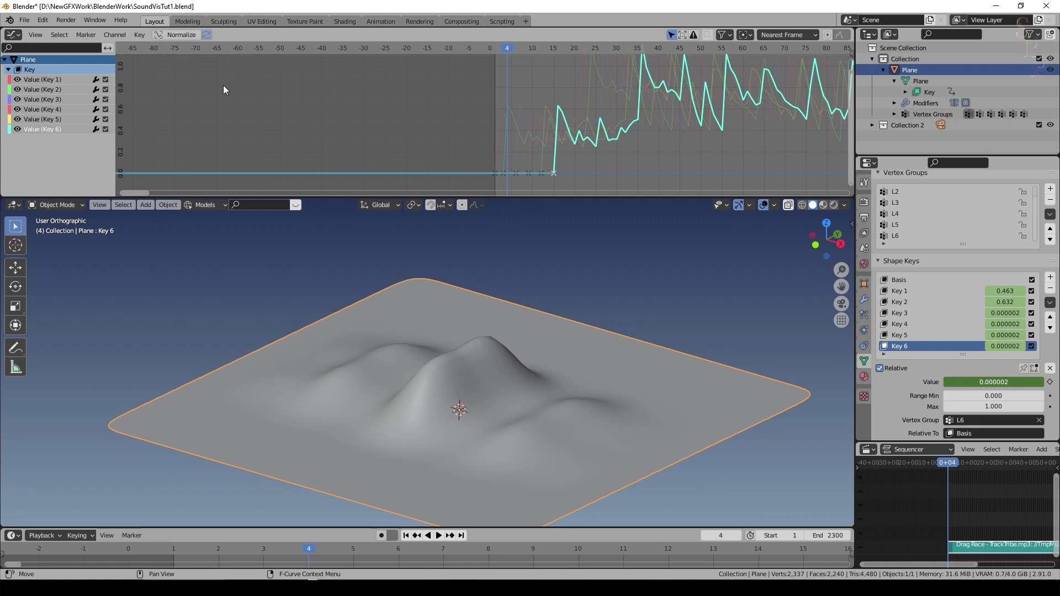
middle_drag(548, 313, 493, 306)
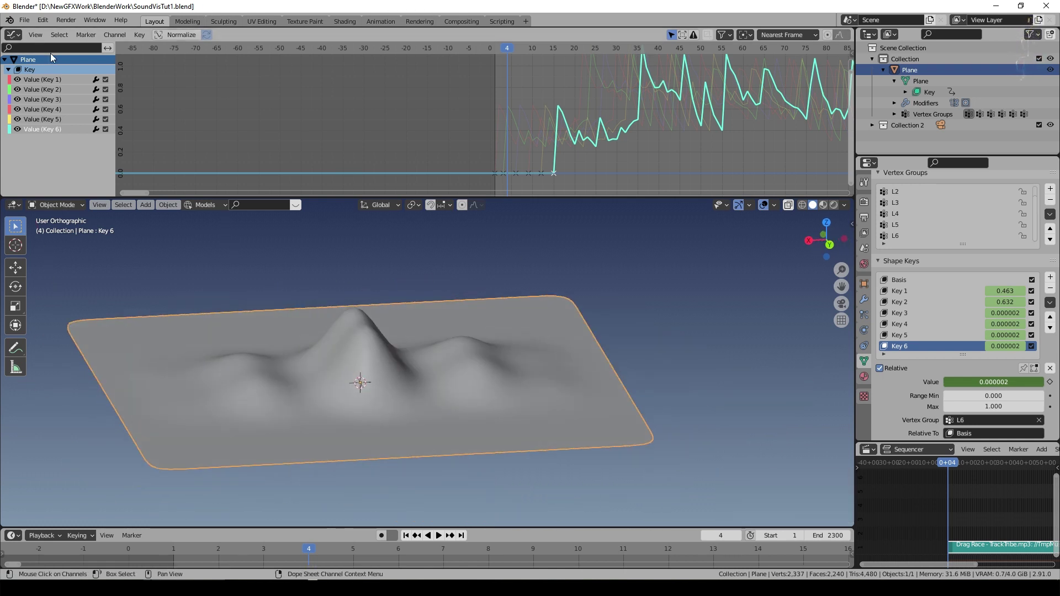
Step: Replace the graph area with the Shader Editor and create a new material for the plane
click(13, 35)
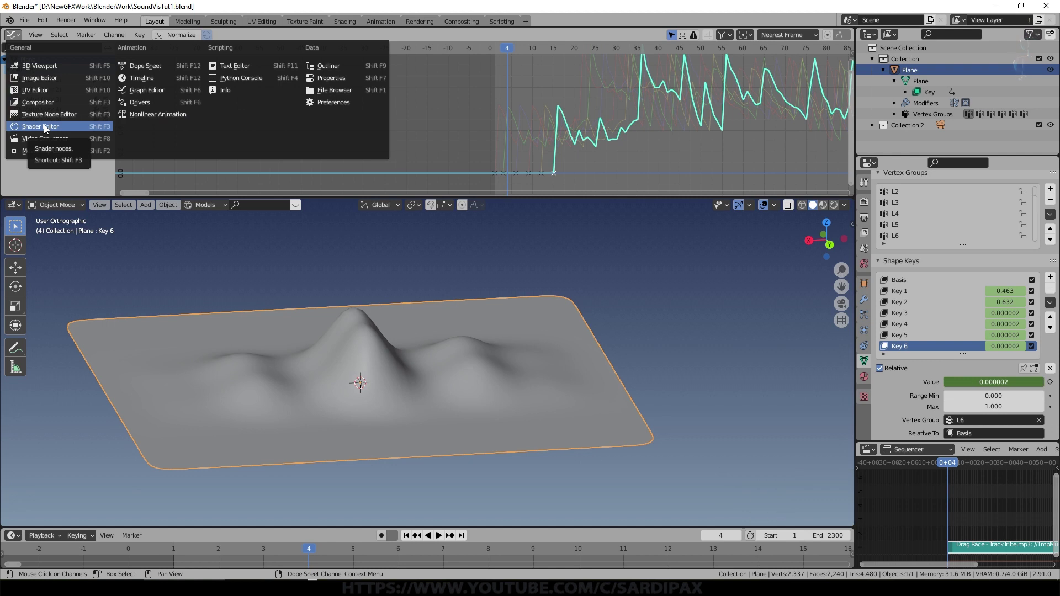
click(44, 126)
click(864, 377)
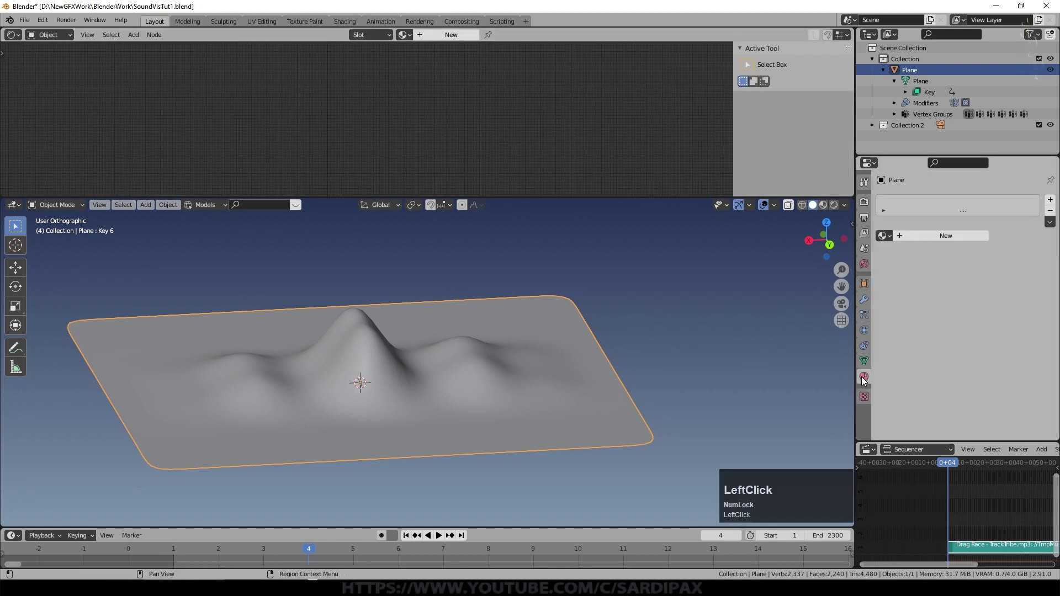
click(934, 236)
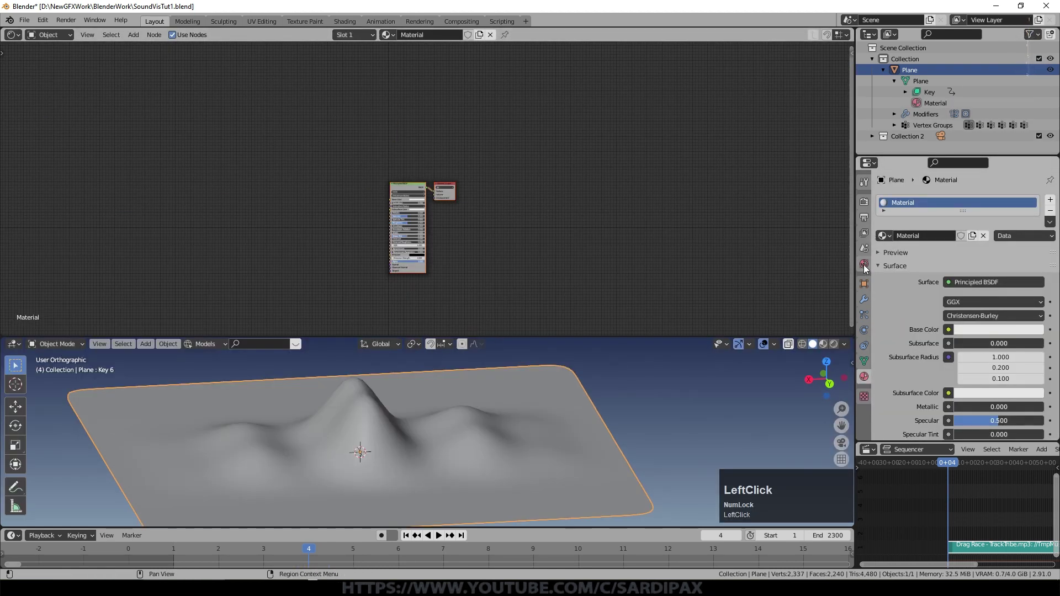
Step: Set the render engine to Eevee and display the viewport in rendered shading
click(864, 202)
click(976, 201)
click(967, 212)
click(833, 345)
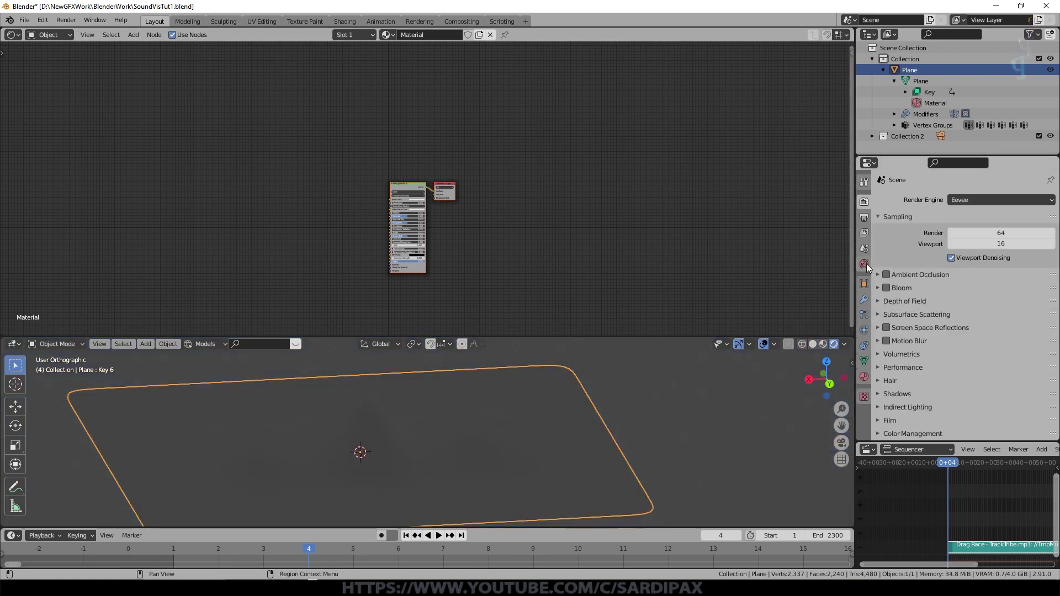
Step: Set the world's surface color to black
click(865, 265)
click(978, 250)
click(1032, 187)
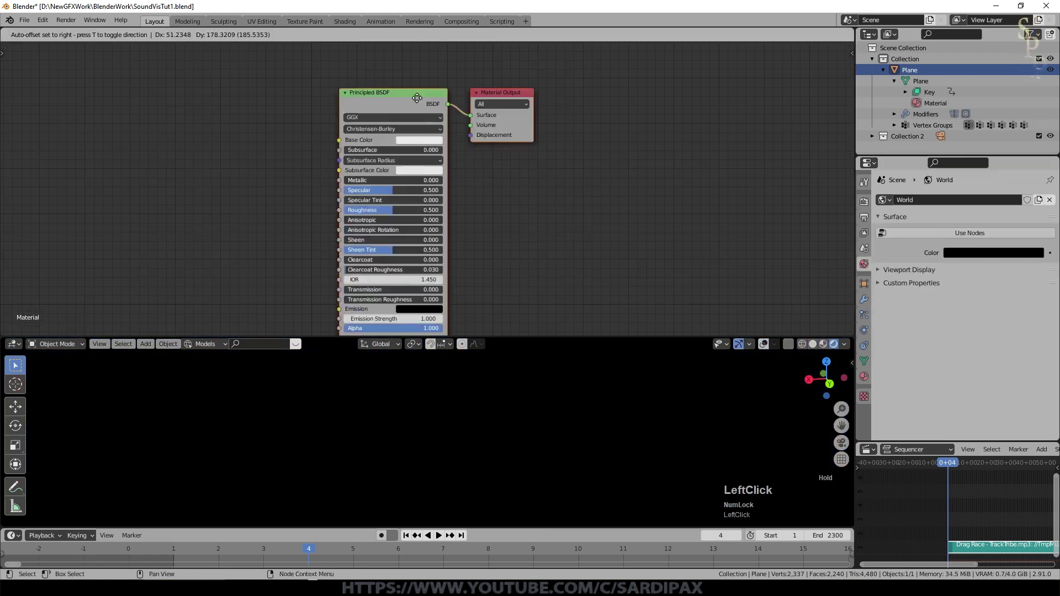
Step: Move the Principled BSDF node aside and set its Emission color to bright green with hue 0.311, saturation 1.000 and value 1.000
drag(418, 96, 535, 64)
click(548, 275)
click(592, 145)
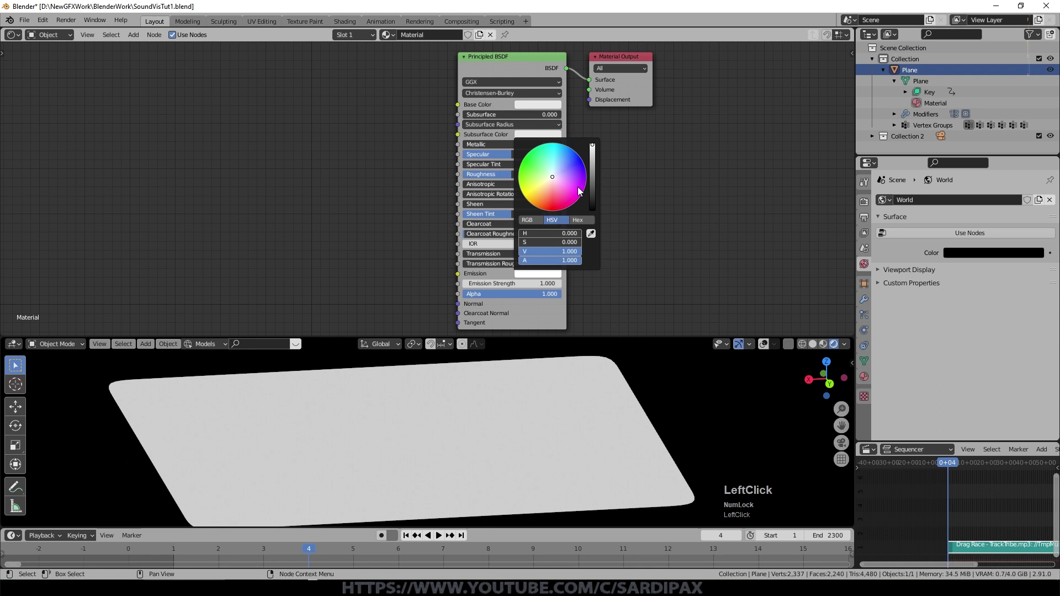
drag(550, 178, 522, 162)
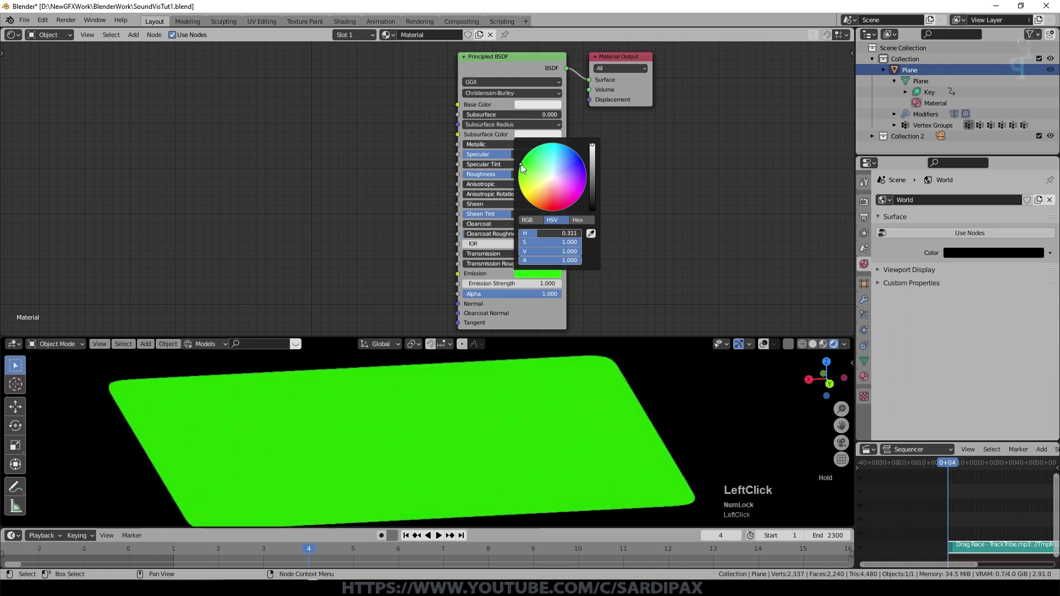
Step: Add a Layer Weight node and a ColorRamp node beside the Principled BSDF
click(133, 35)
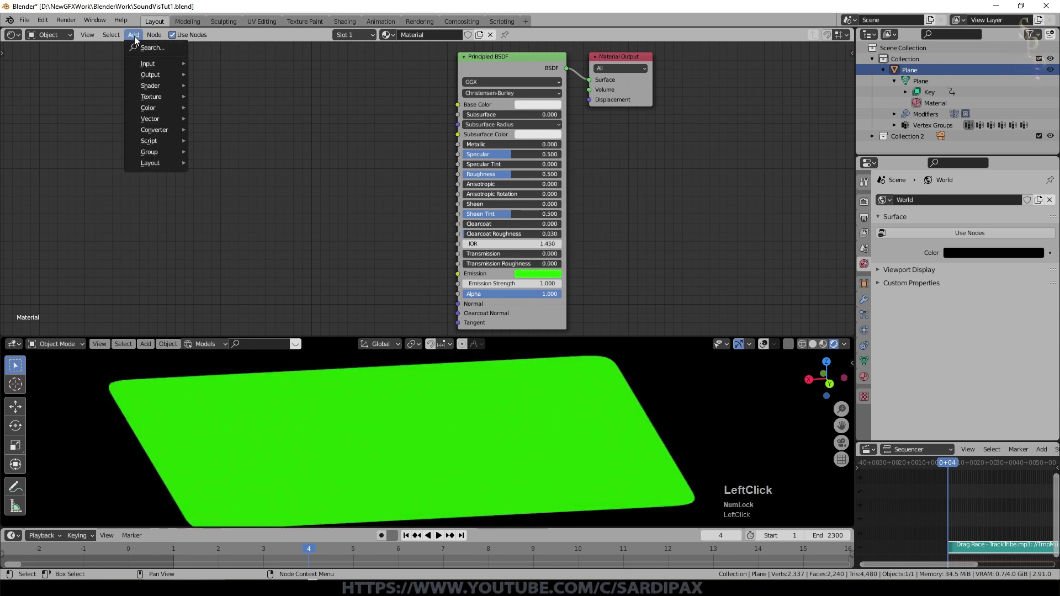
mouse_move(145, 66)
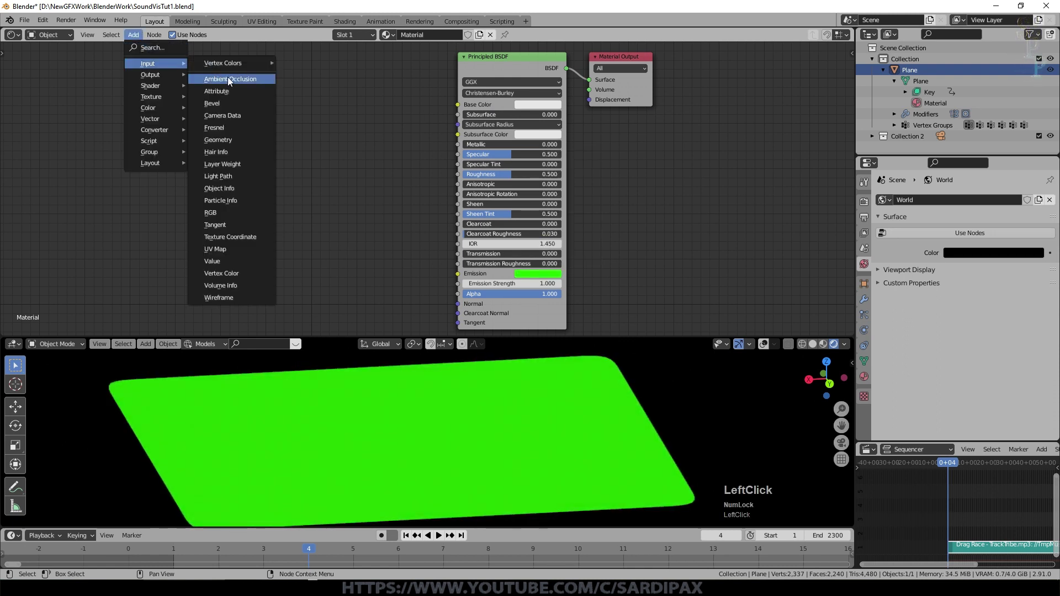
click(243, 157)
click(191, 143)
click(134, 34)
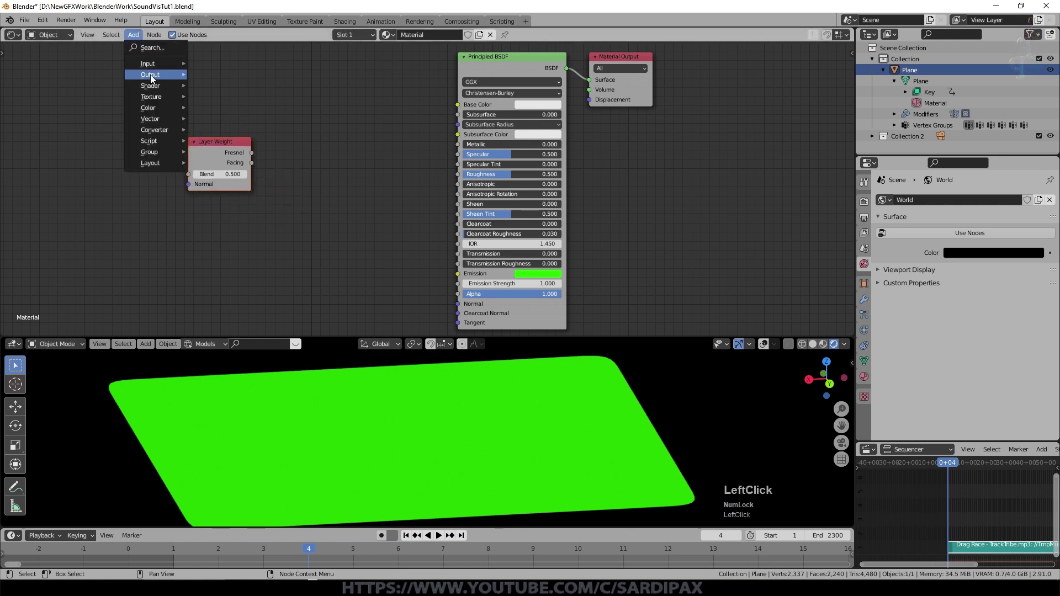
mouse_move(157, 131)
click(221, 155)
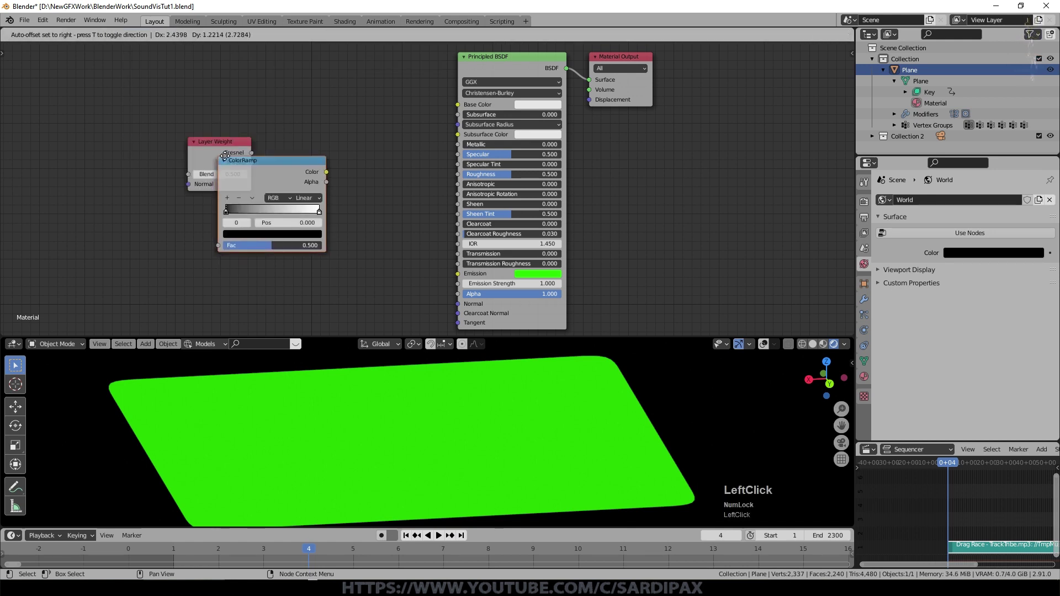
click(265, 117)
Step: Link the Layer Weight's Fresnel output to the ColorRamp's Fac, and the ramp's Color output to the Principled BSDF's Emission Strength
drag(227, 144, 164, 145)
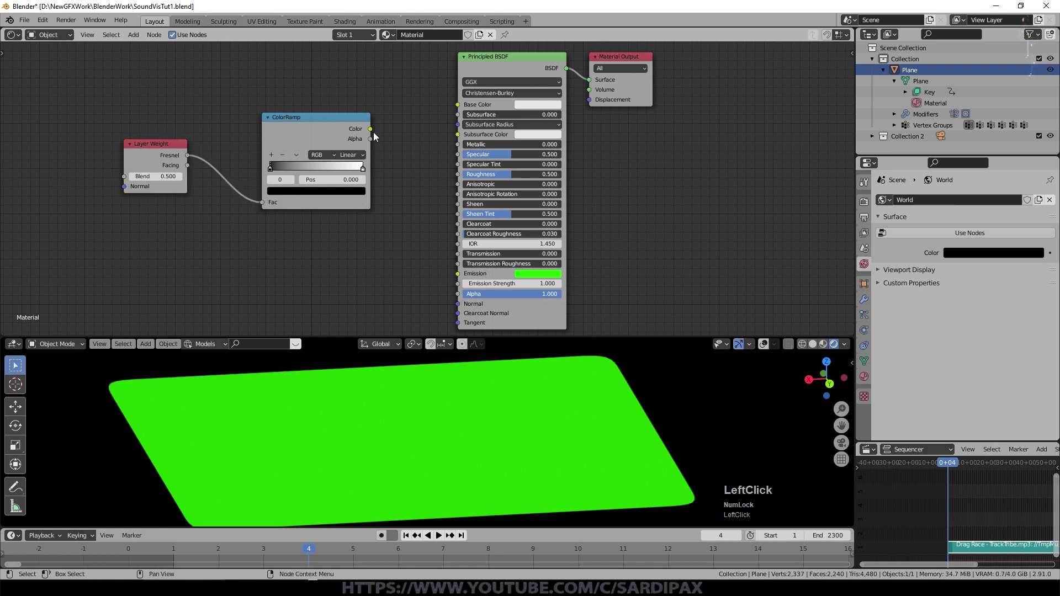
drag(370, 129, 465, 258)
drag(465, 284, 457, 283)
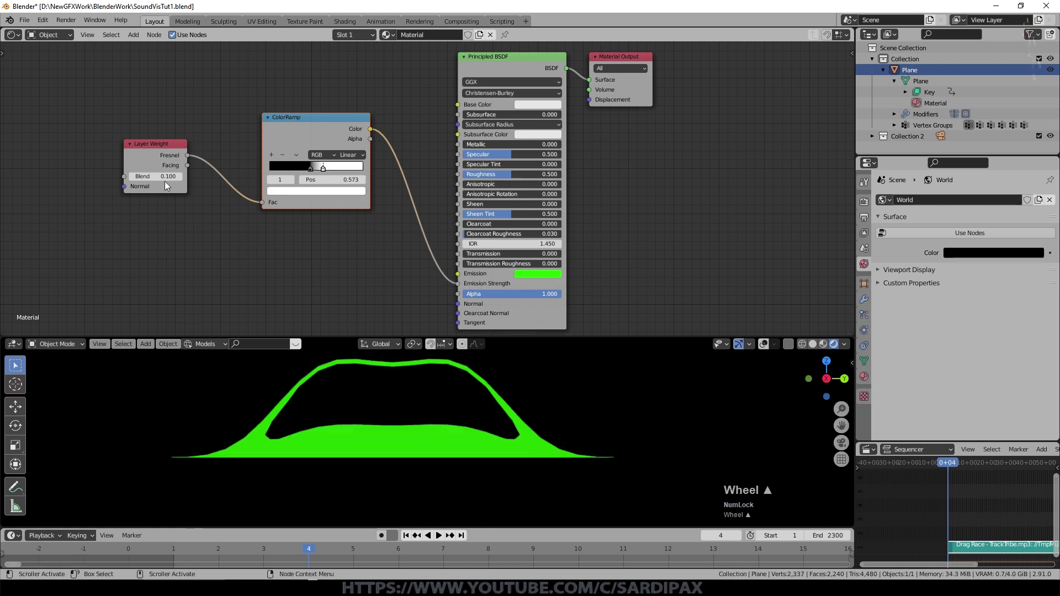
Step: Tighten the ColorRamp with its white stop at position 0.509 and set the Layer Weight's Blend to 0.025
drag(152, 140, 188, 141)
drag(286, 124, 318, 127)
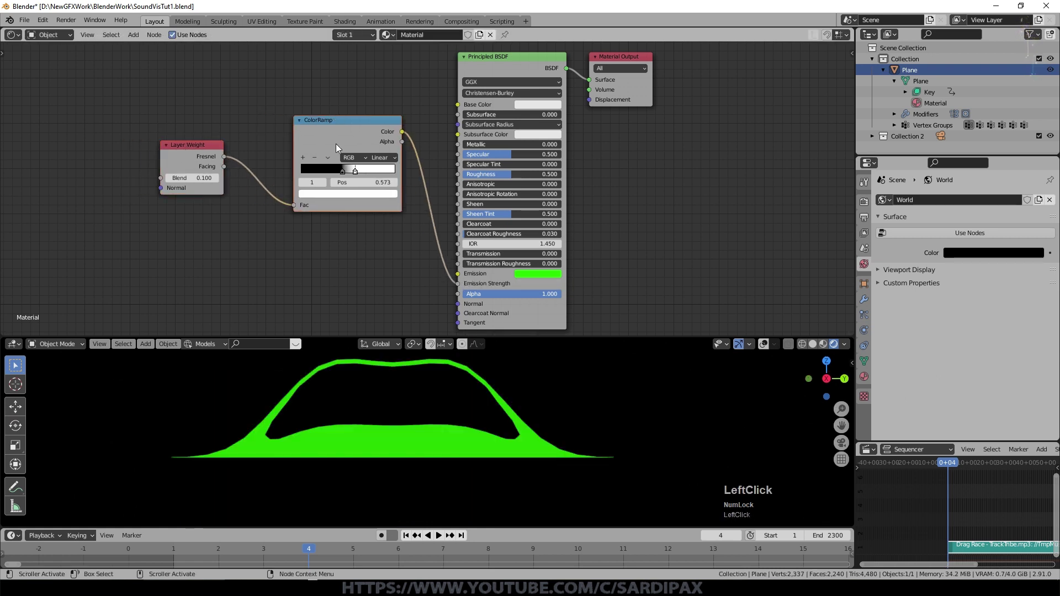
drag(341, 170, 326, 169)
click(92, 170)
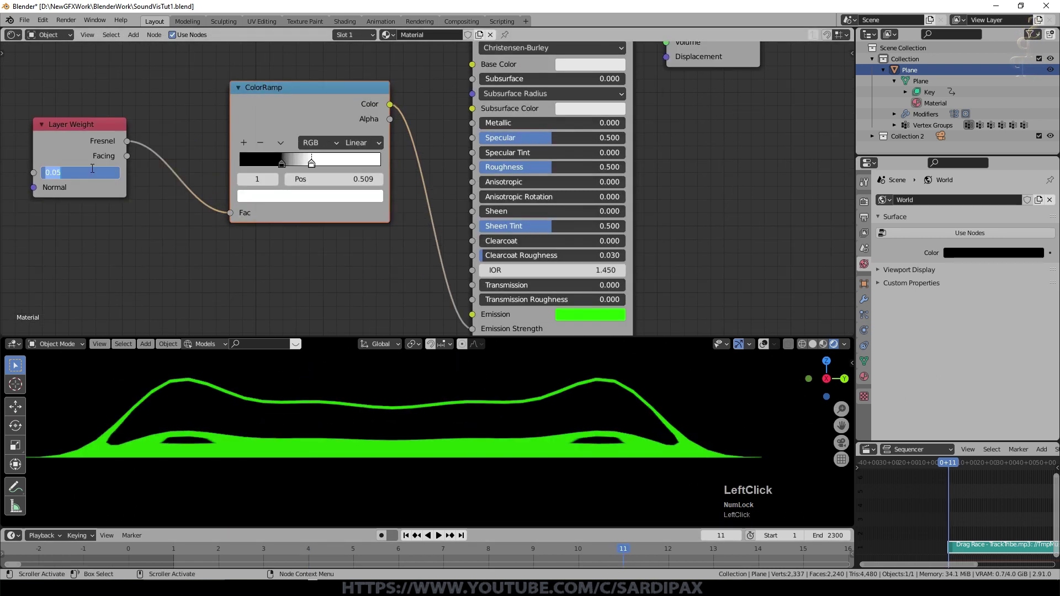
key(KP_Enter)
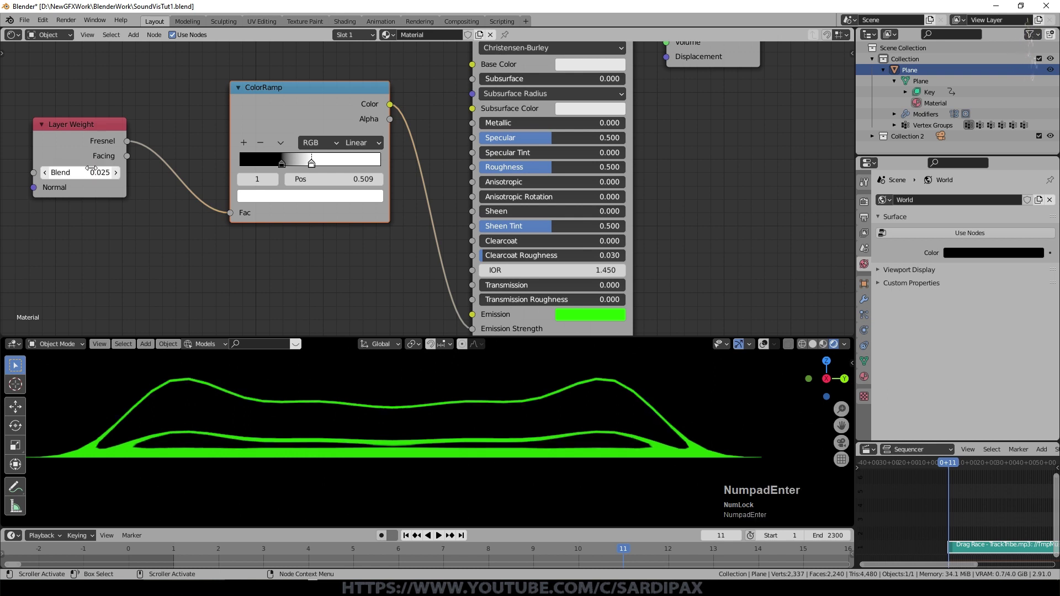
Step: Play the animation in an enlarged rendered side view to check the glowing green outlines moving with the music
click(423, 482)
key(space)
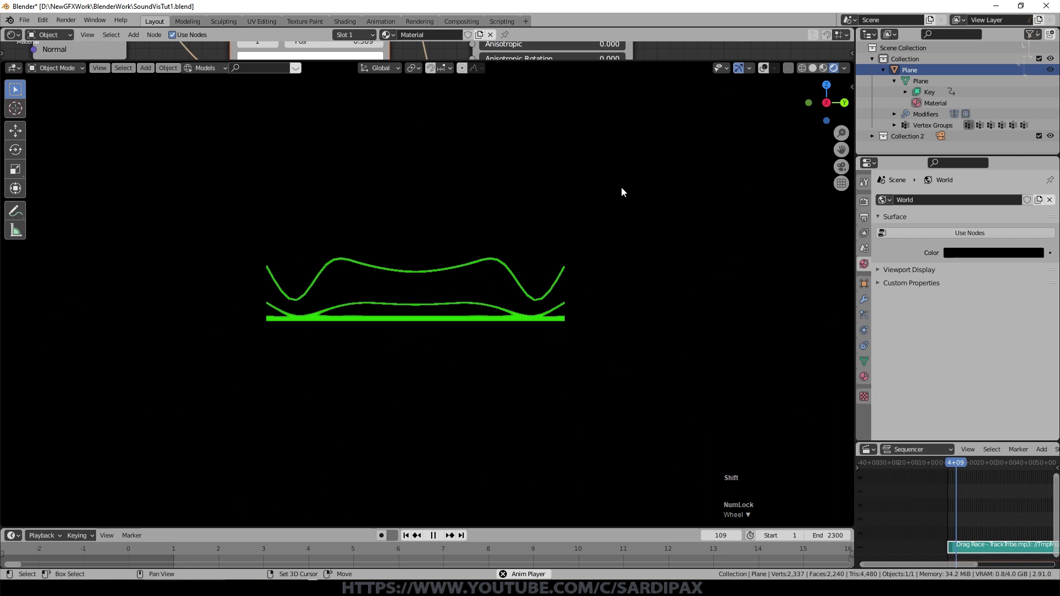
shift+middle_drag(621, 187, 620, 227)
scroll(621, 227, up, 4)
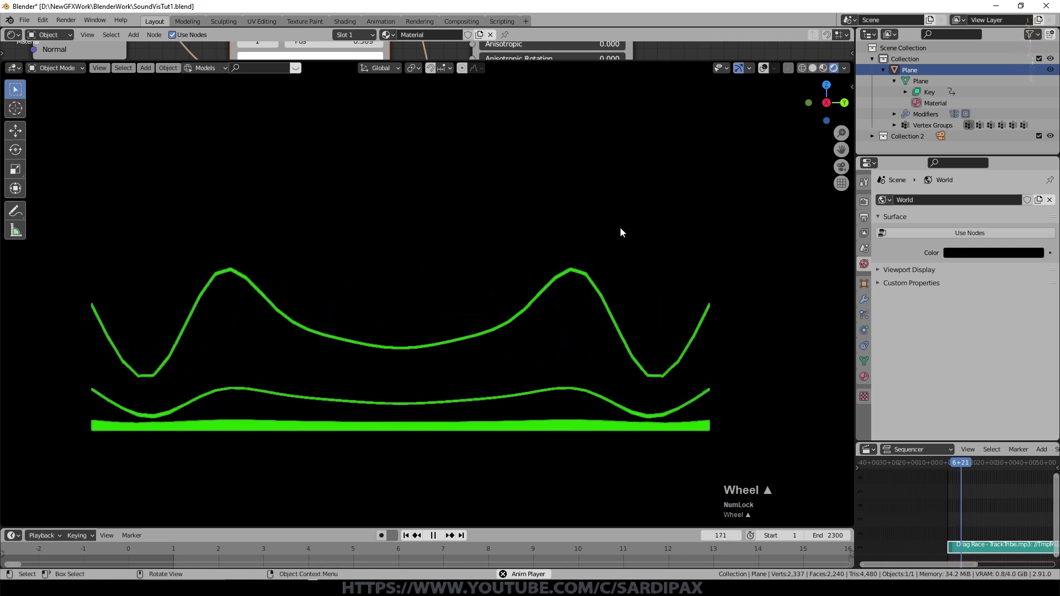